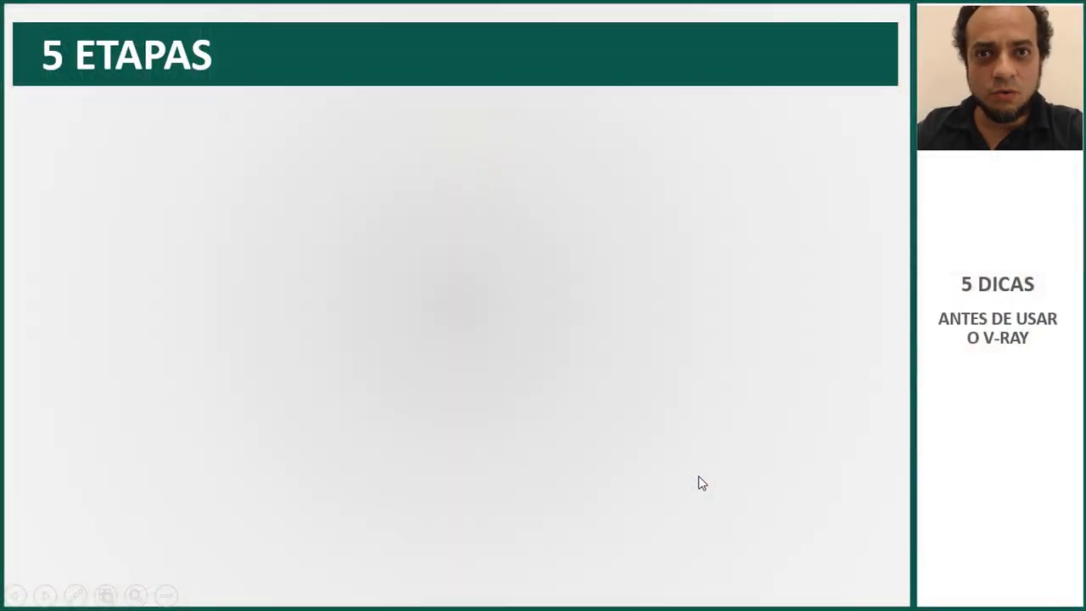
# Reveal the 5 ETAPAS items one by one, from ORIENTAÇÃO DO MODELO to ADICIONAR DETALHES REALISTAS
pyautogui.click(701, 480)
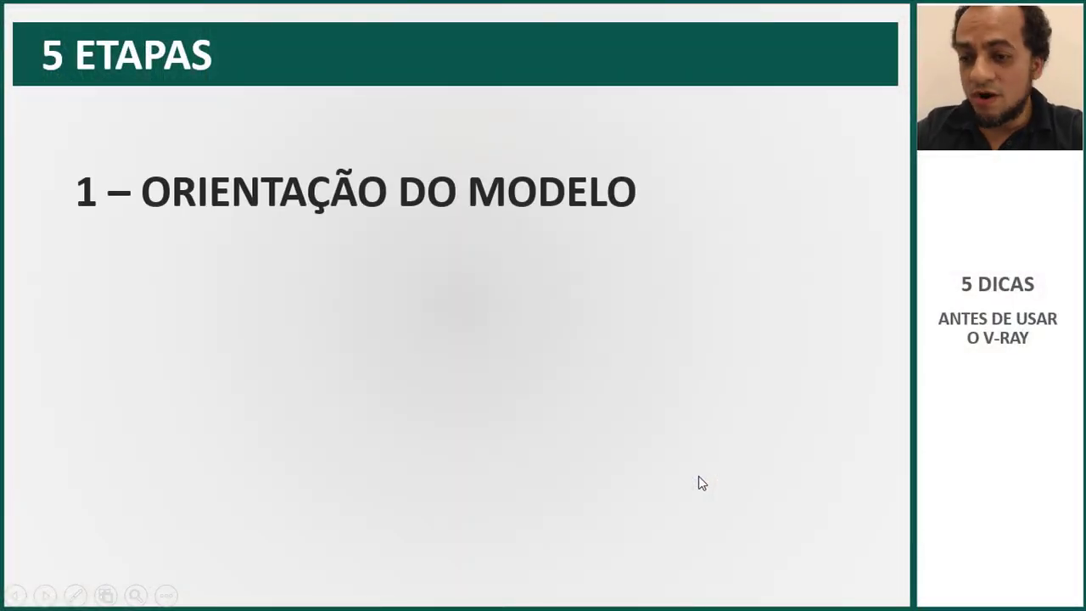
pyautogui.click(697, 473)
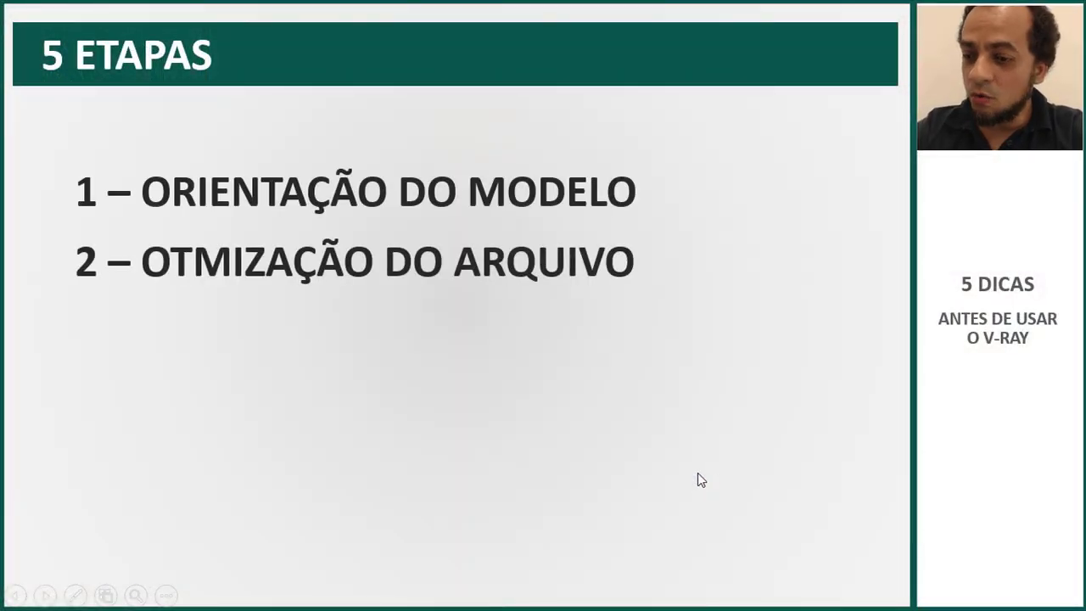
pyautogui.click(697, 473)
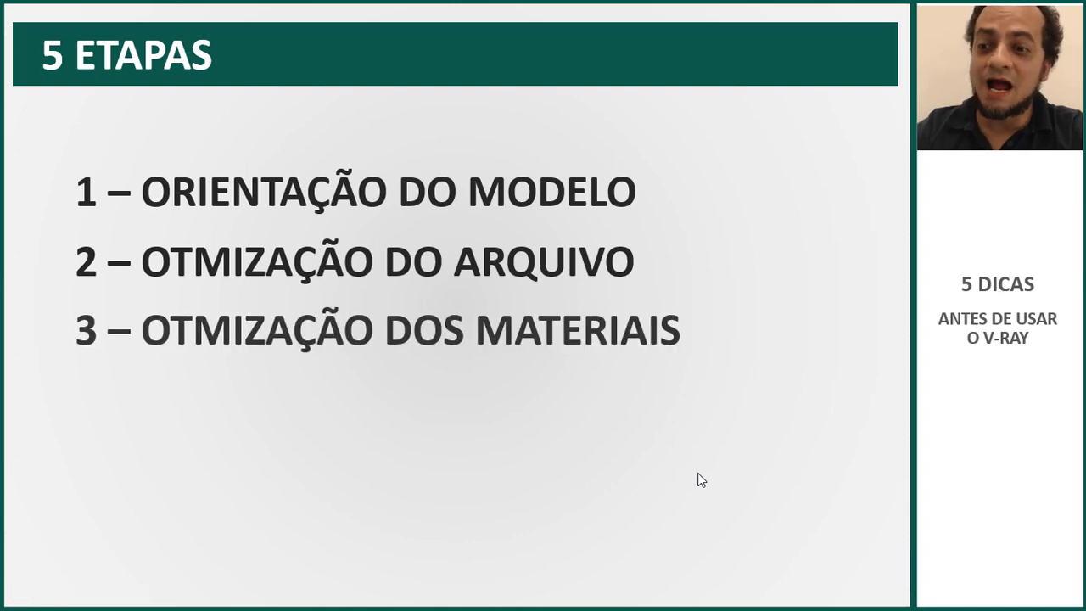
pyautogui.click(697, 473)
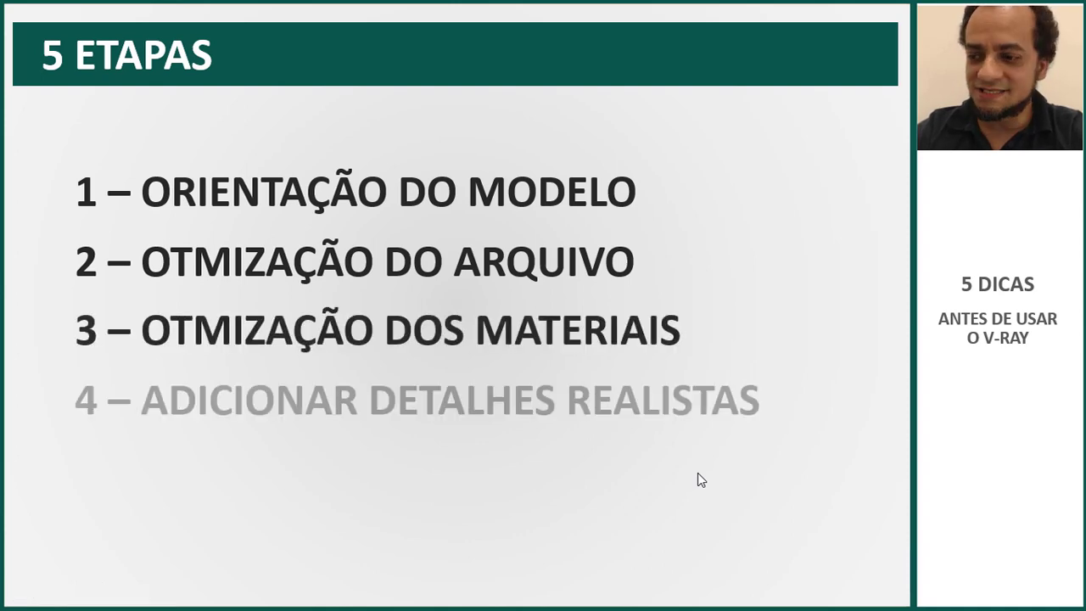
pyautogui.press('Right')
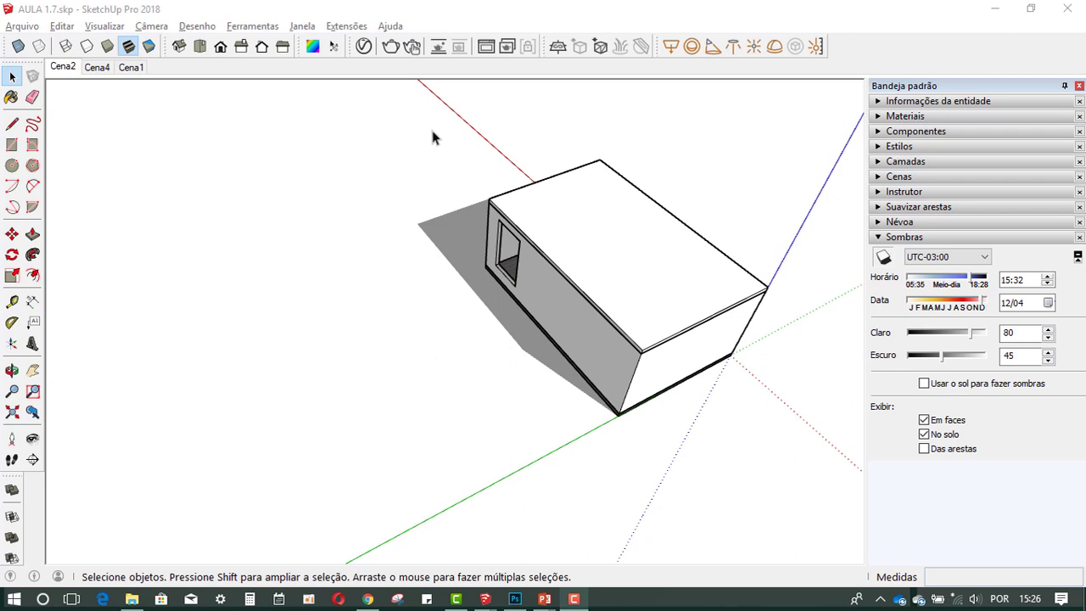
pyautogui.moveTo(426, 124); pyautogui.dragTo(755, 397)
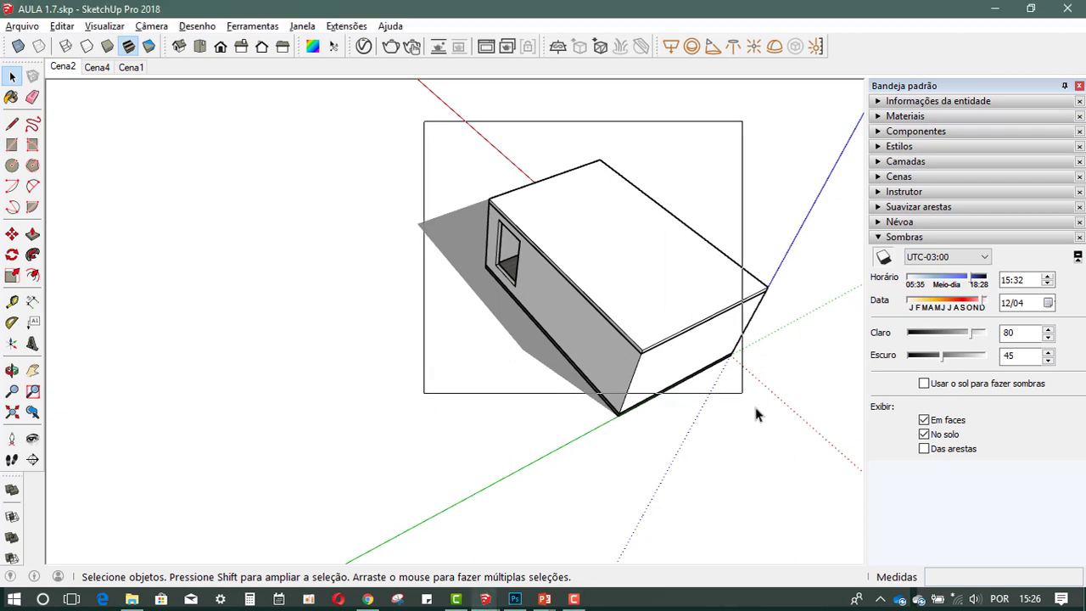
pyautogui.click(12, 254)
pyautogui.click(582, 226)
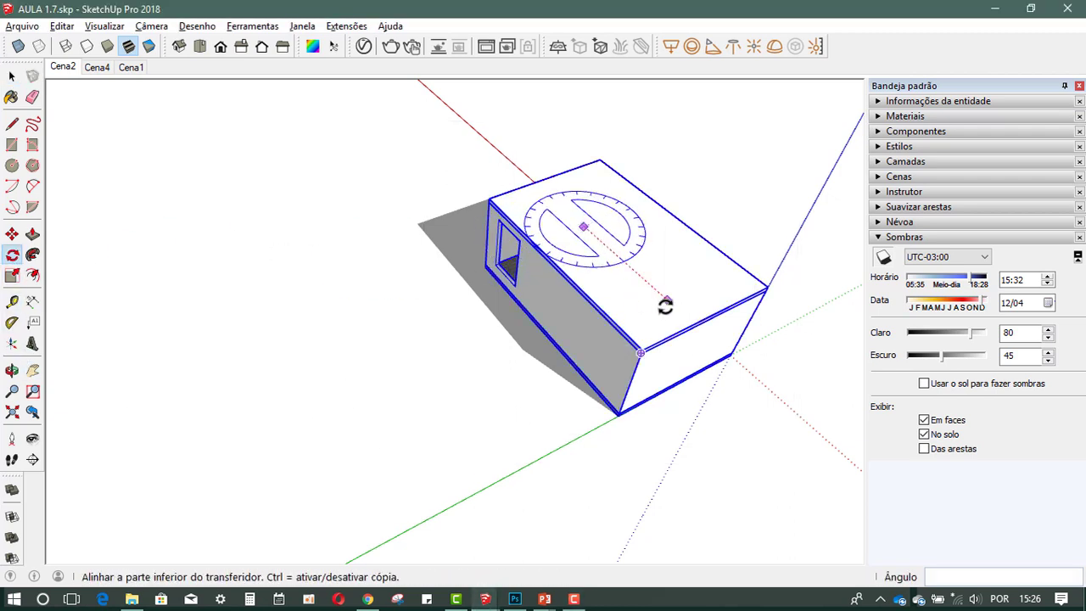
pyautogui.click(700, 280)
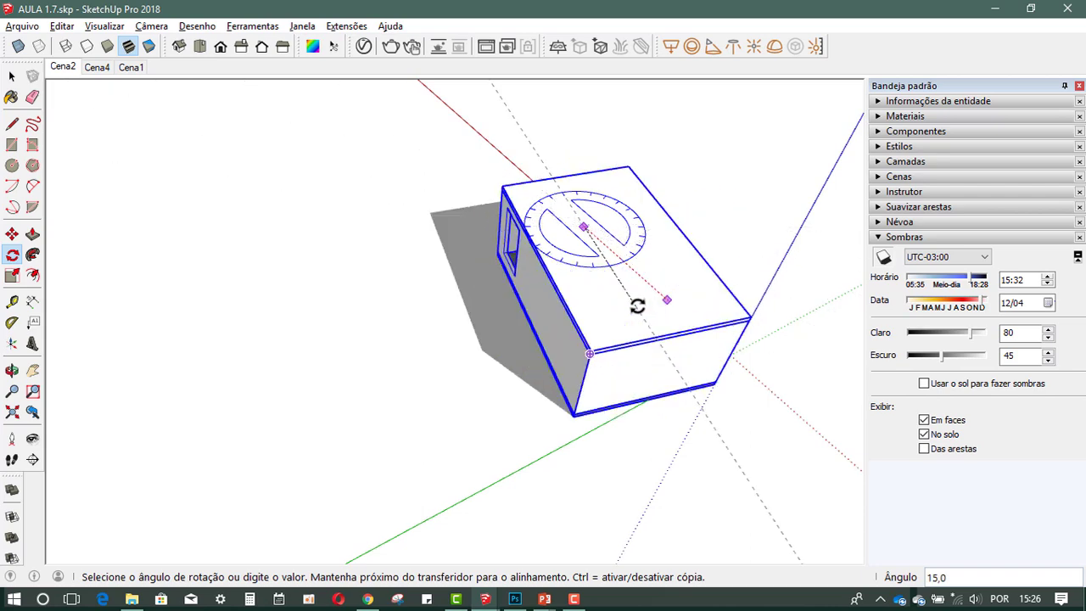
pyautogui.click(650, 307)
pyautogui.press('space')
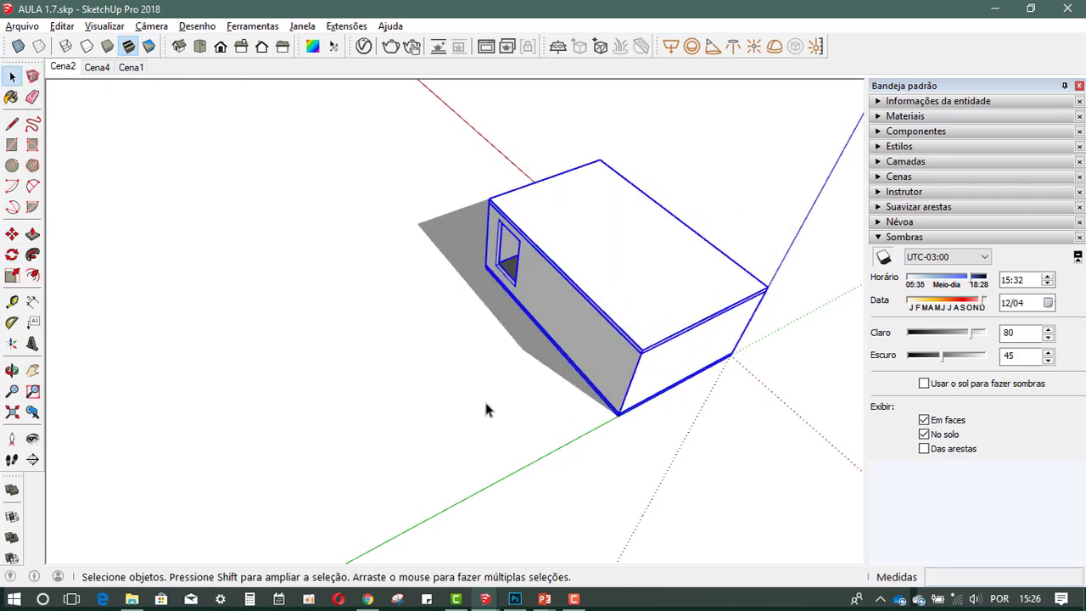
pyautogui.click(502, 385)
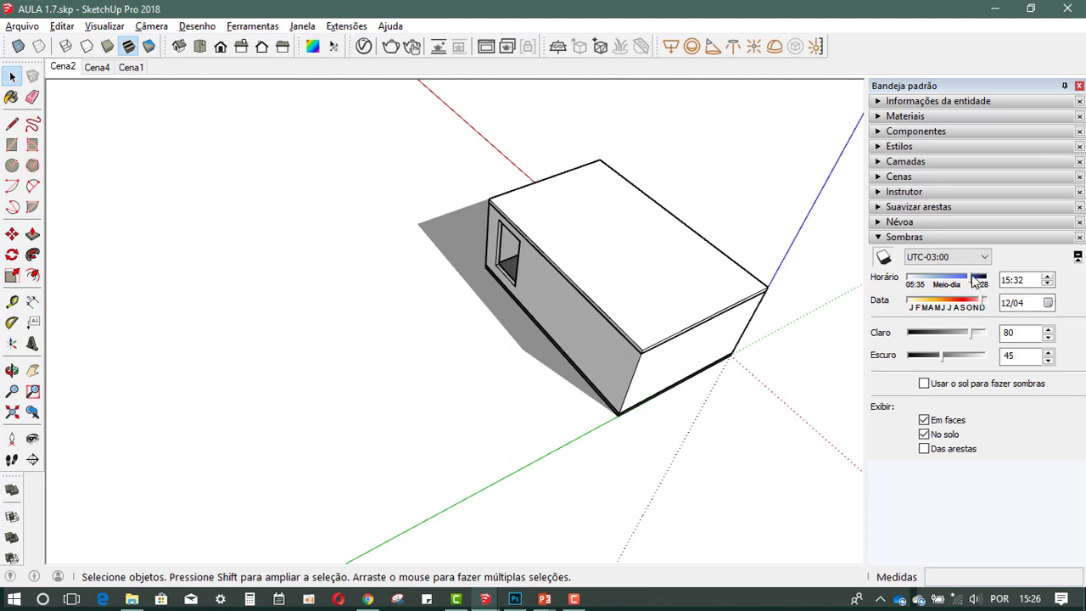
# Shift the sun earlier, restore Cena2, and step through Cena4 to the Cena1 room scene
pyautogui.moveTo(967, 277)
pyautogui.mouseDown()
pyautogui.moveTo(940, 280)
pyautogui.moveTo(971, 282)
pyautogui.moveTo(960, 307)
pyautogui.moveTo(974, 307)
pyautogui.moveTo(953, 279)
pyautogui.moveTo(979, 305)
pyautogui.mouseUp()
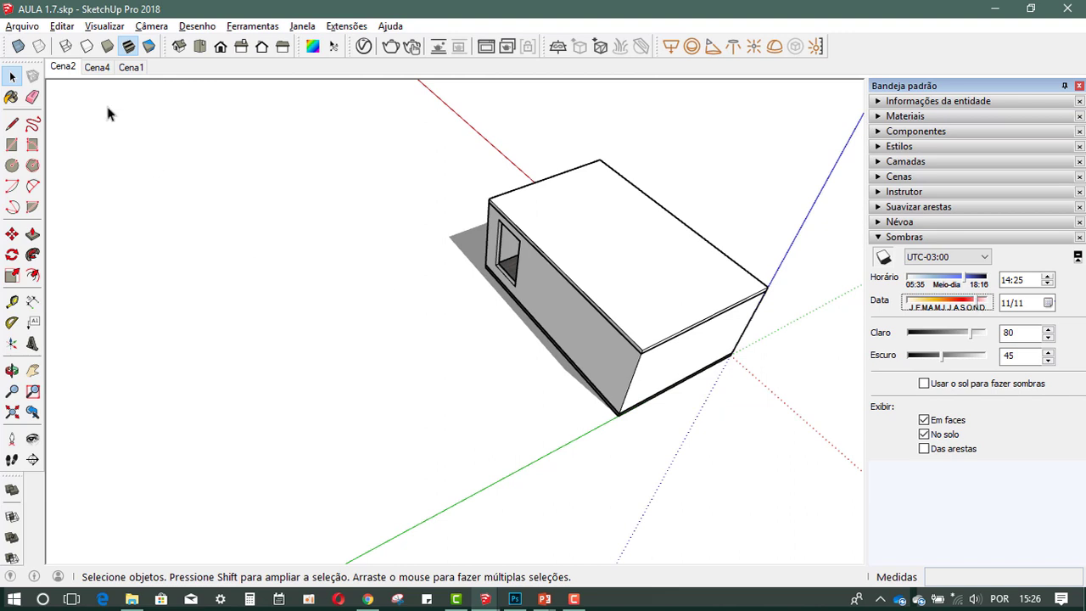
pyautogui.click(63, 70)
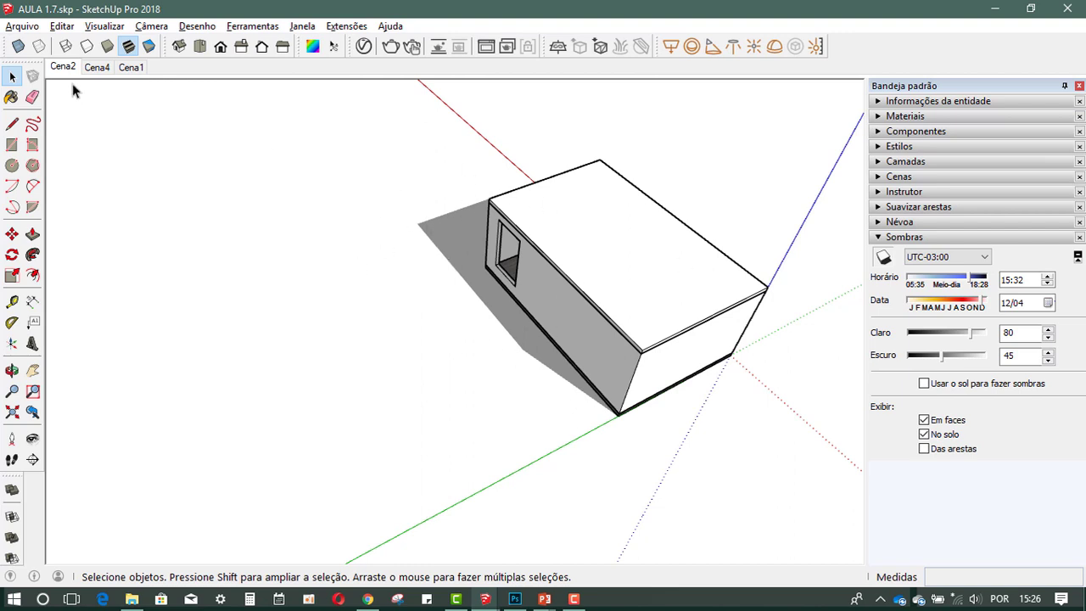
pyautogui.click(96, 67)
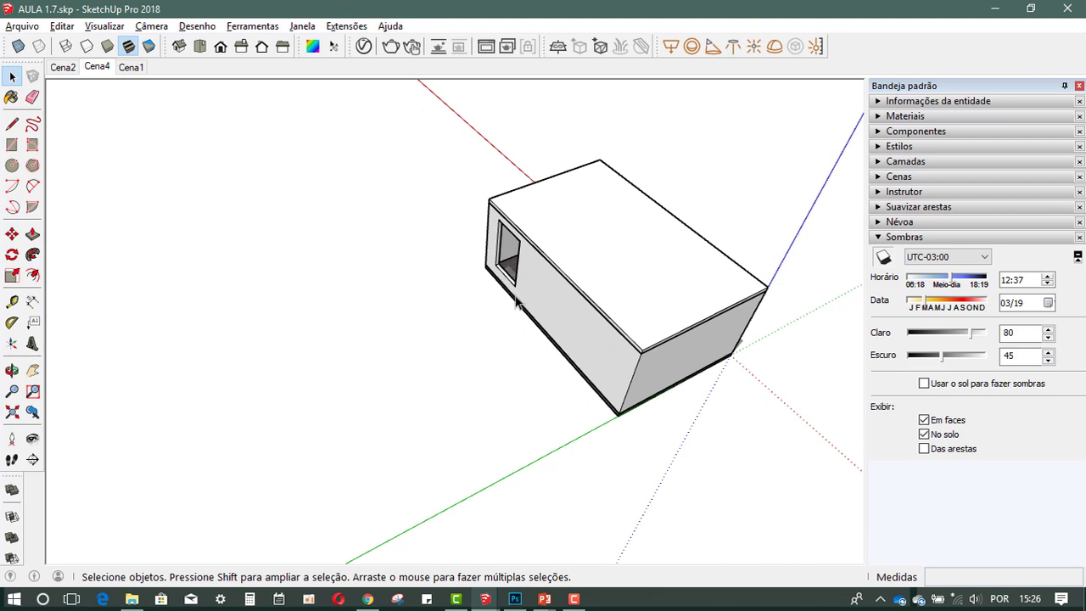
pyautogui.click(129, 68)
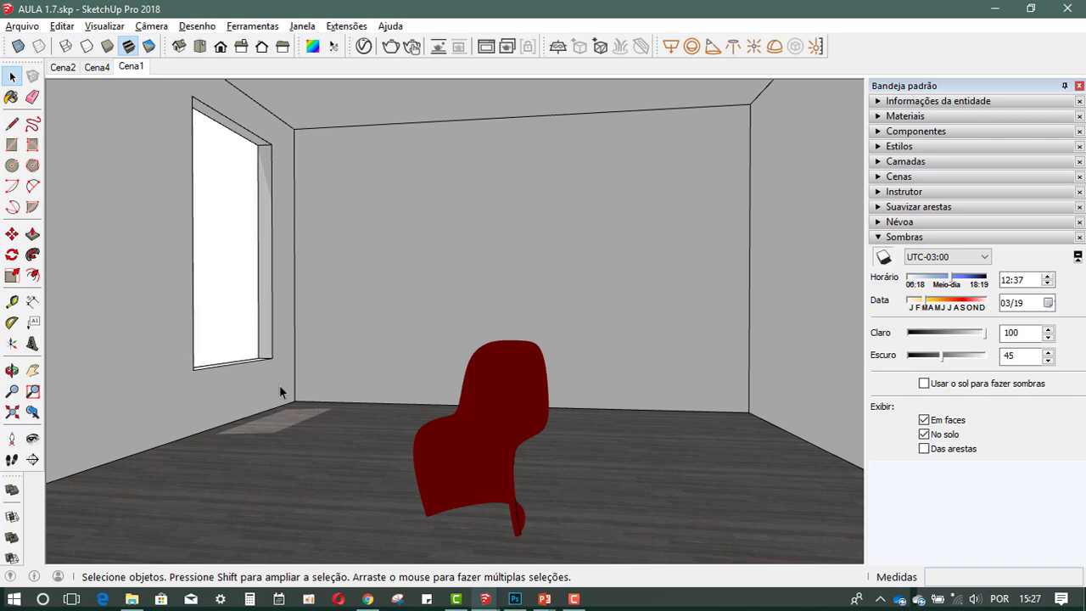
# Set the Cena1 sun to 14:16 on 03/19 and render the red-chair room in V-Ray
pyautogui.moveTo(945, 281); pyautogui.dragTo(962, 282)
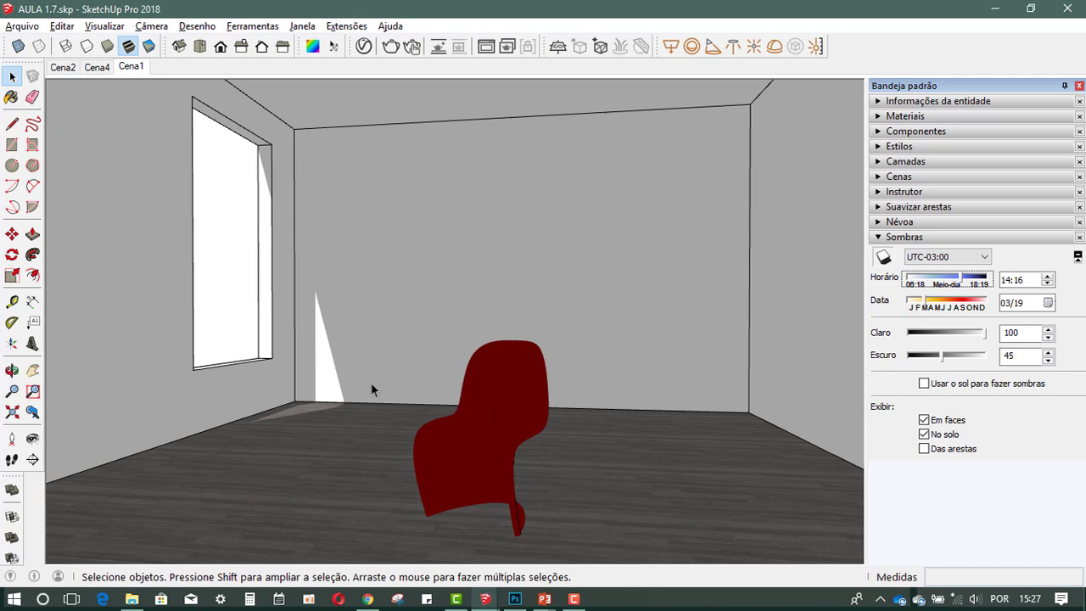
pyautogui.click(926, 307)
pyautogui.moveTo(926, 307); pyautogui.dragTo(910, 304)
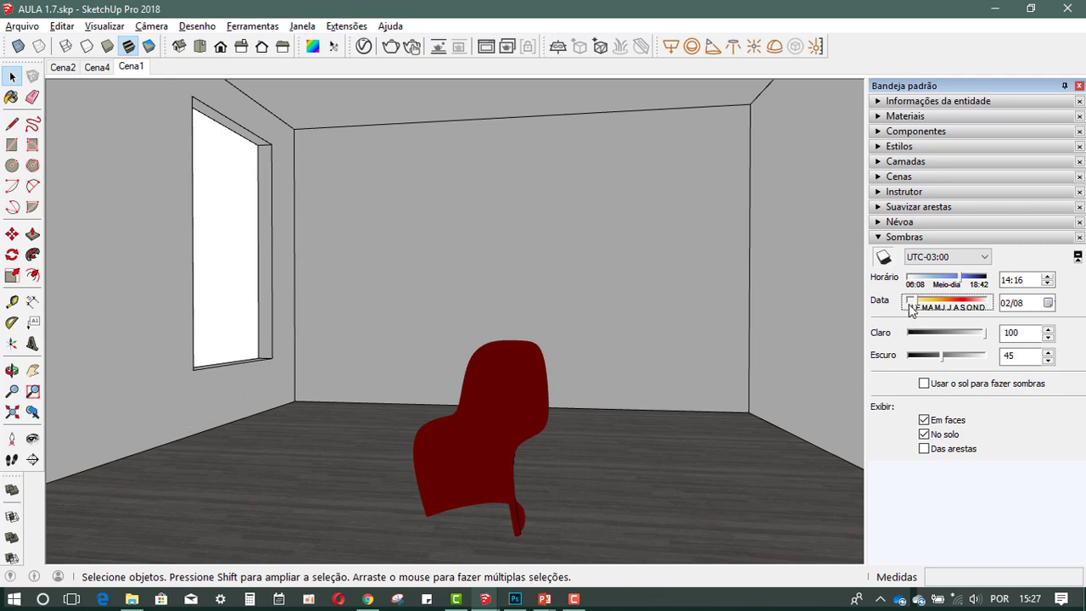
pyautogui.moveTo(910, 303); pyautogui.dragTo(927, 305)
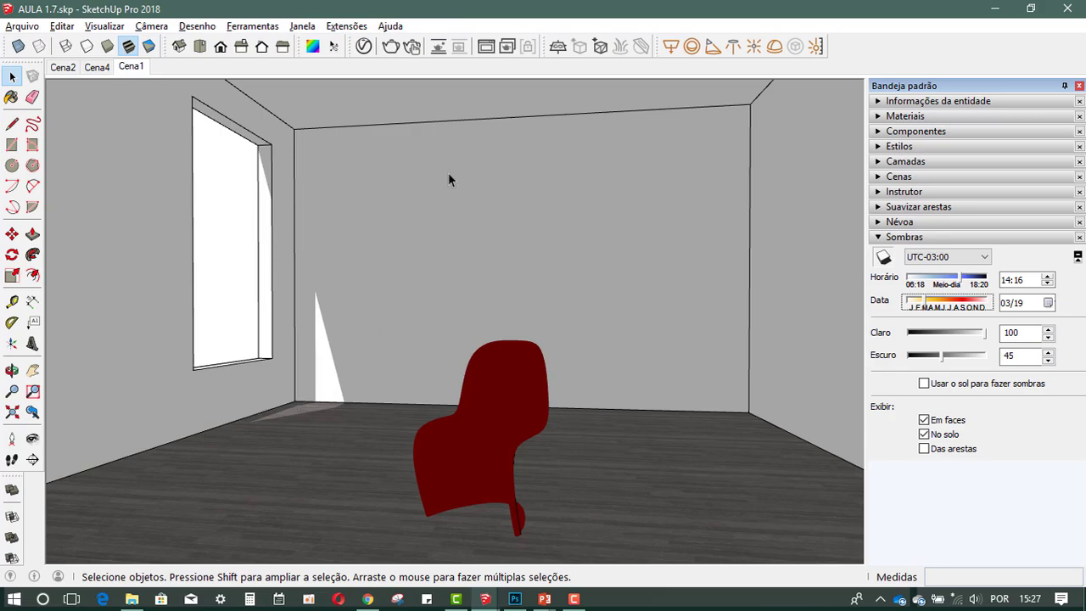
pyautogui.click(364, 46)
pyautogui.click(549, 53)
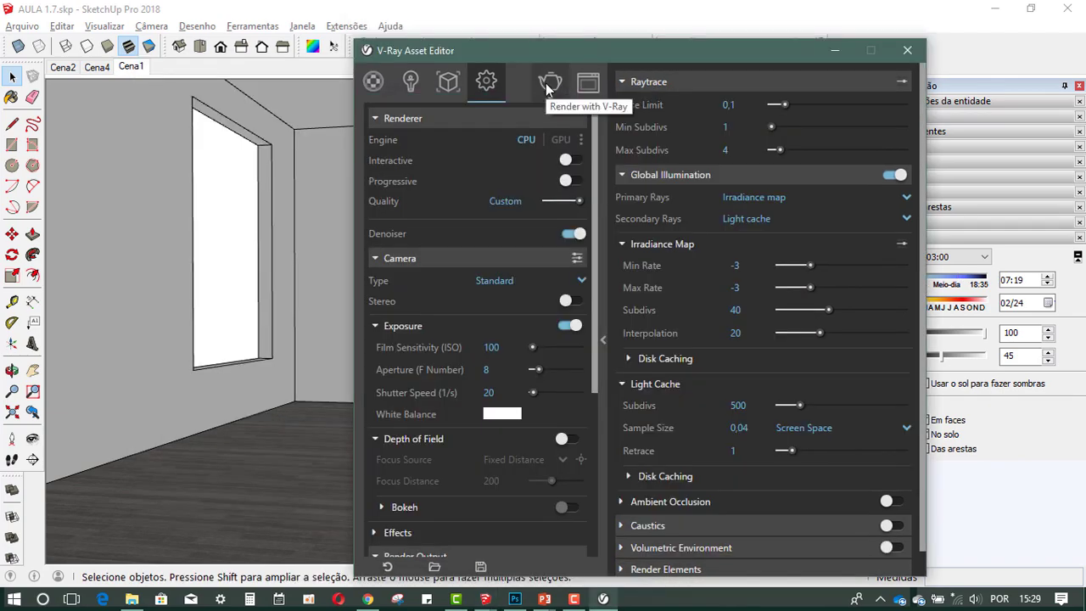
# Re-render the room with 07:19 morning light, then close the Frame Buffer and Asset Editor
pyautogui.click(549, 82)
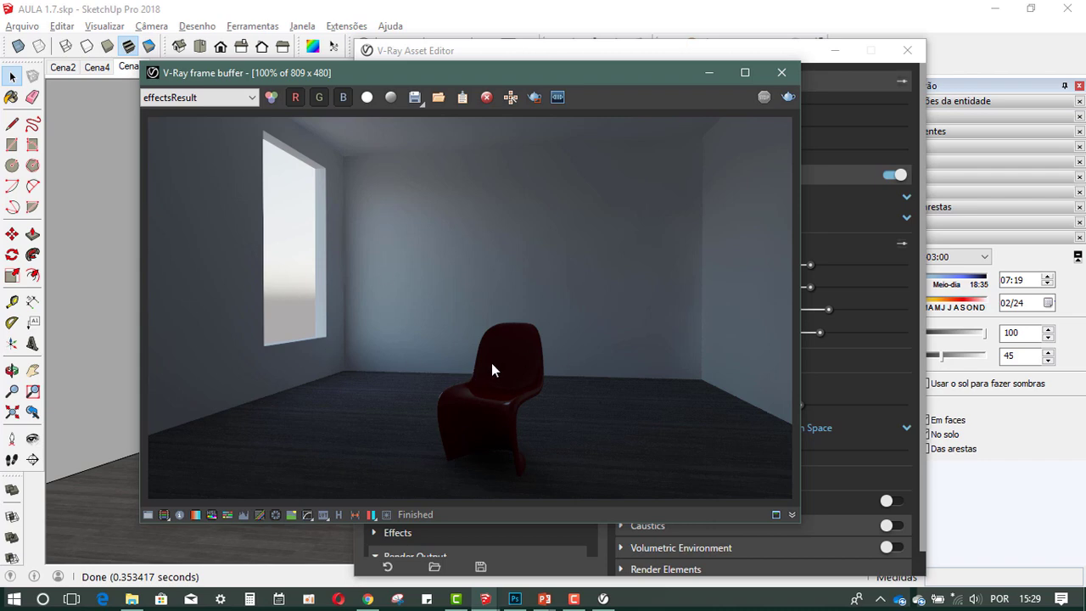
pyautogui.click(780, 73)
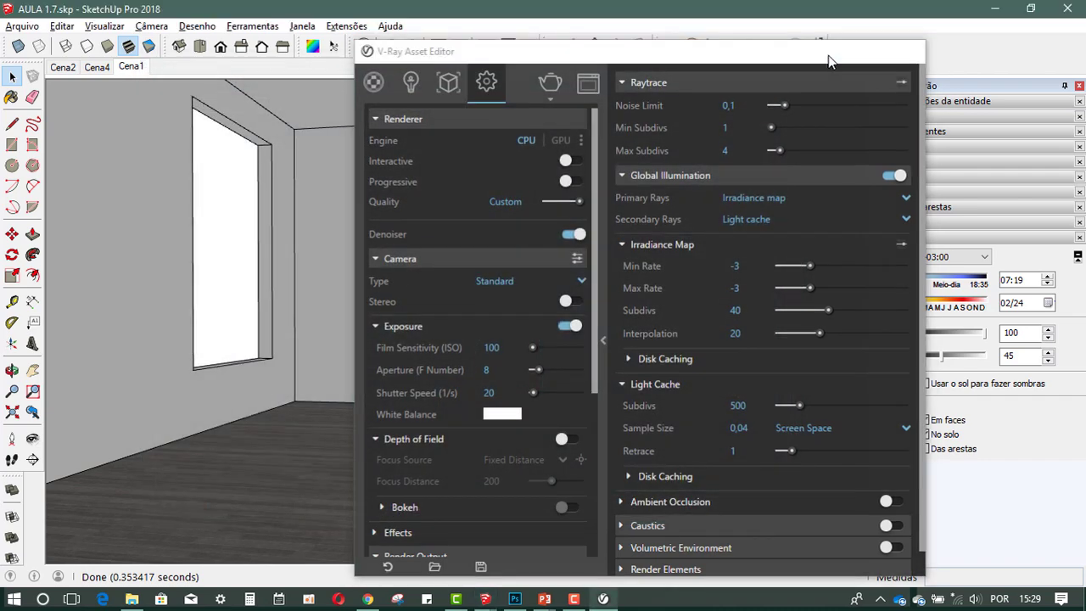
pyautogui.click(907, 50)
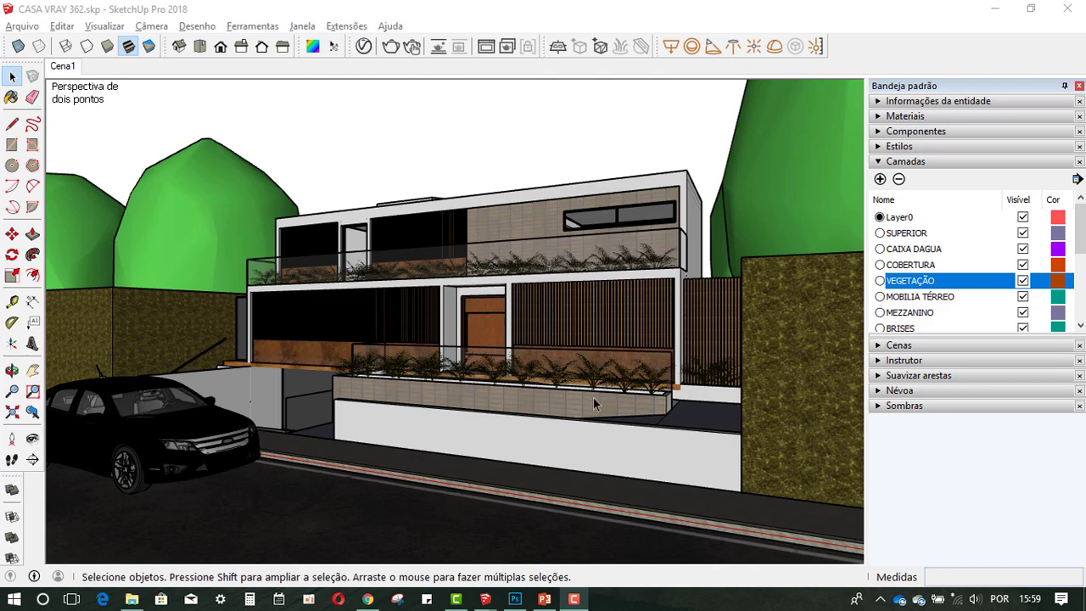
pyautogui.scroll(2, 670, 420)
pyautogui.scroll(2, 667, 412)
pyautogui.scroll(2, 662, 403)
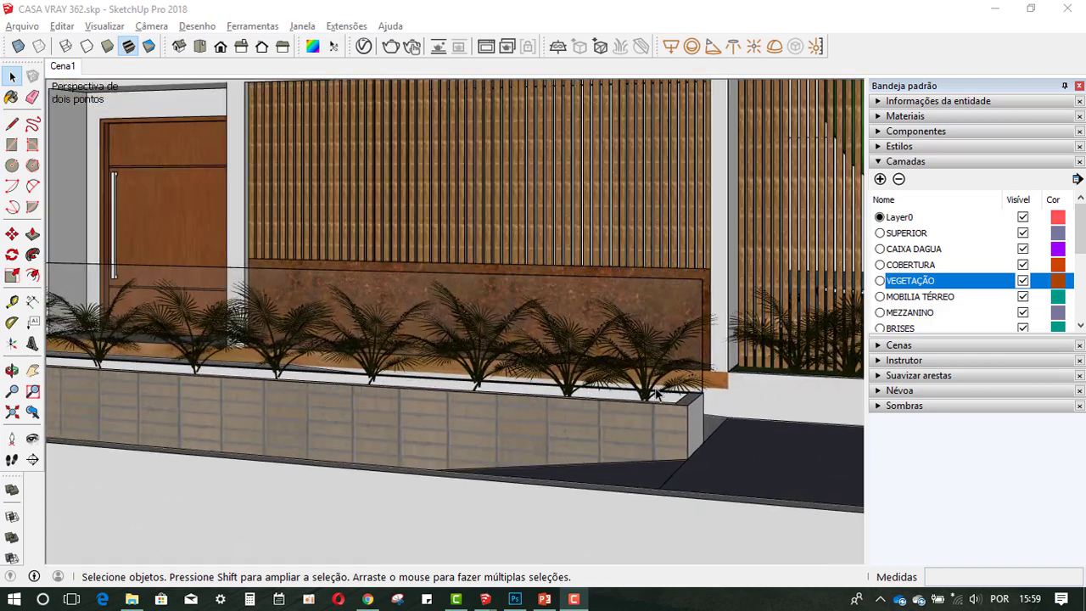
pyautogui.scroll(2, 658, 395)
pyautogui.moveTo(658, 393); pyautogui.dragTo(682, 427, button='middle')
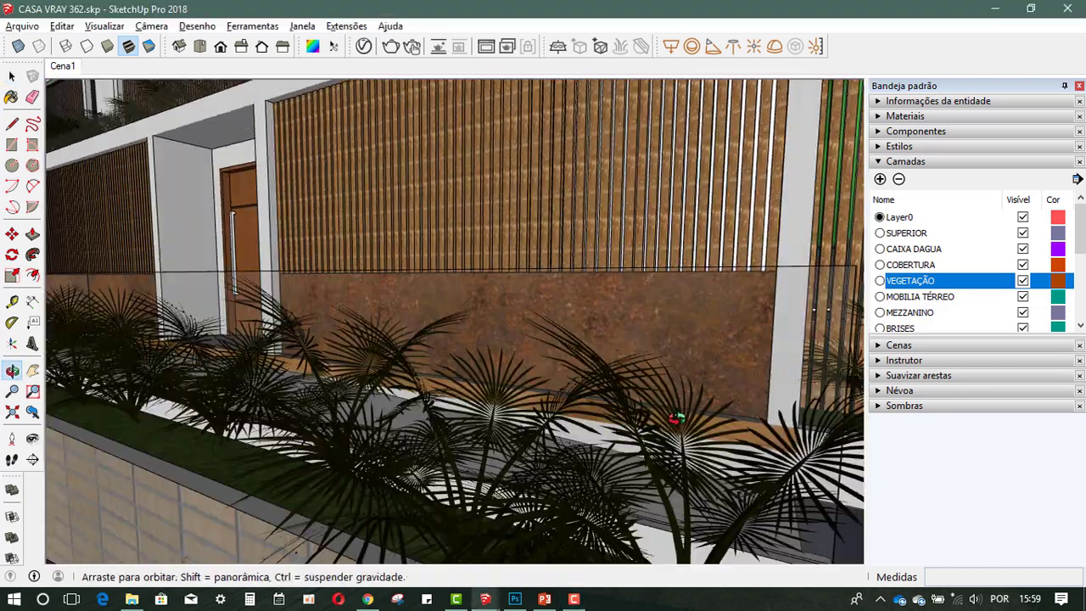
pyautogui.click(65, 66)
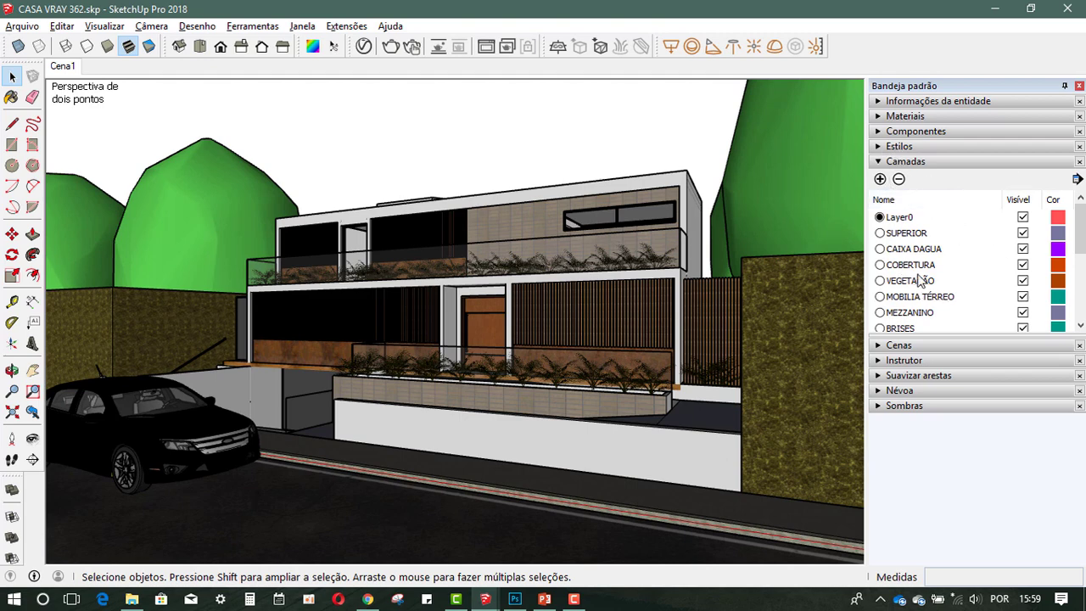
pyautogui.click(1022, 281)
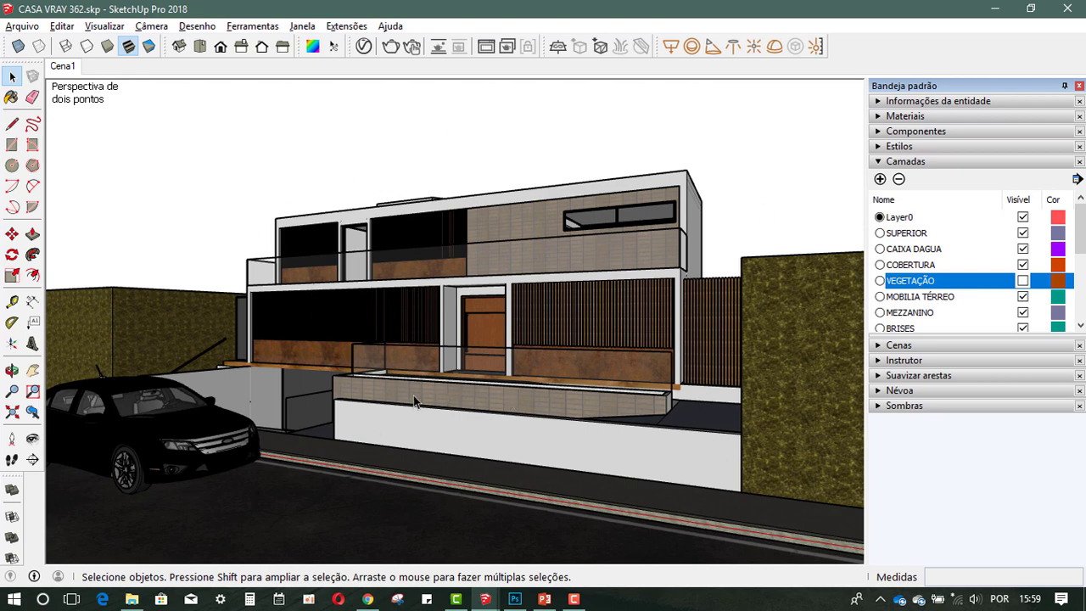
pyautogui.click(1022, 281)
pyautogui.click(1022, 281)
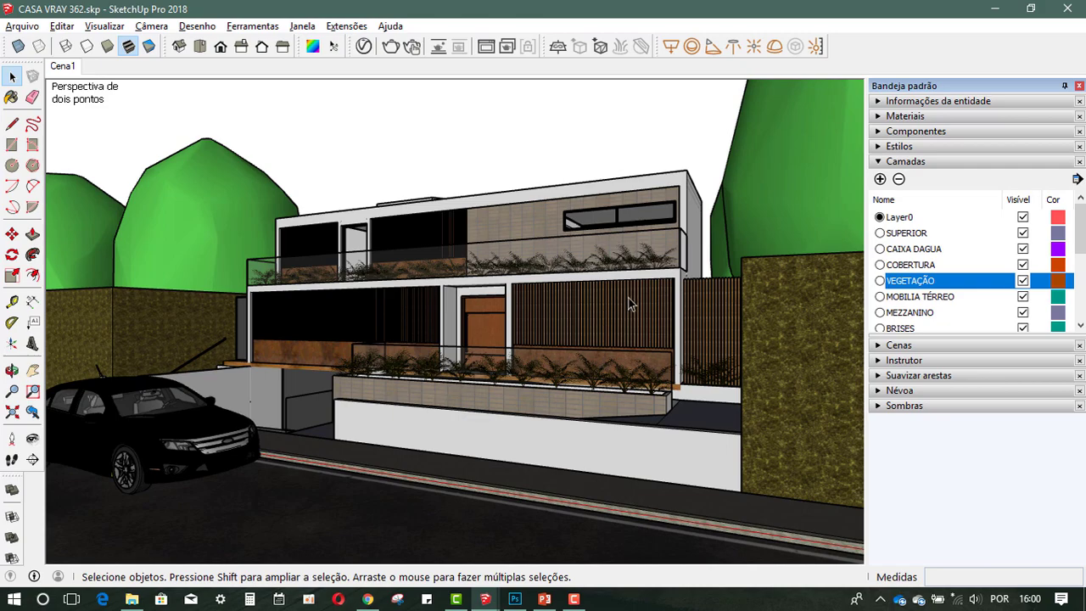
pyautogui.scroll(-1, 632, 304)
pyautogui.scroll(2, 386, 410)
pyautogui.scroll(3, 254, 410)
pyautogui.scroll(3, 155, 410)
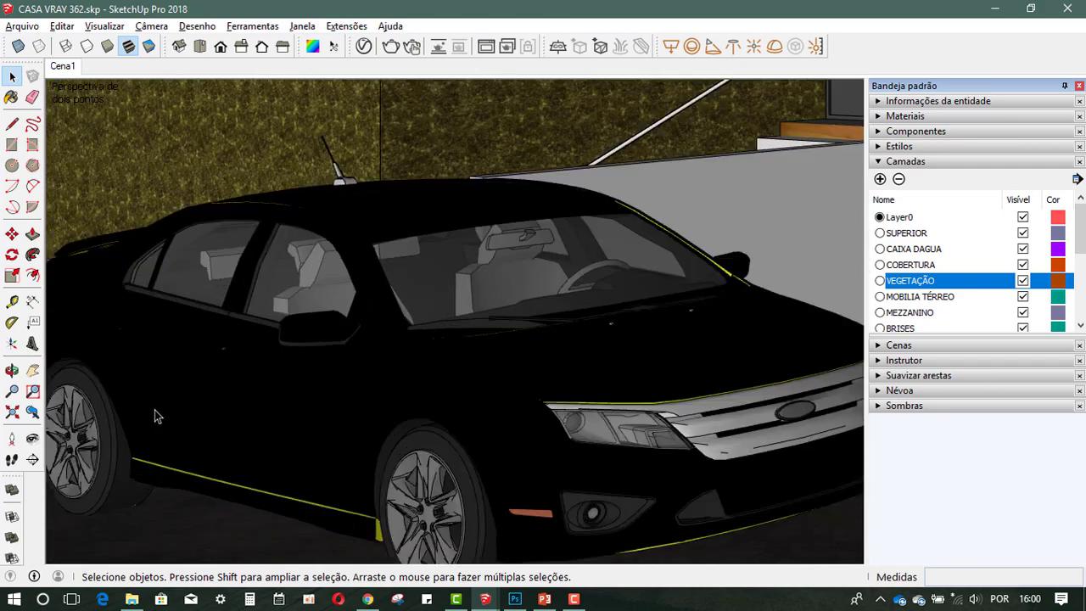
pyautogui.scroll(2, 154, 409)
pyautogui.moveTo(527, 279)
pyautogui.mouseDown(button='middle')
pyautogui.moveTo(402, 351)
pyautogui.moveTo(424, 373)
pyautogui.mouseUp(button='middle')
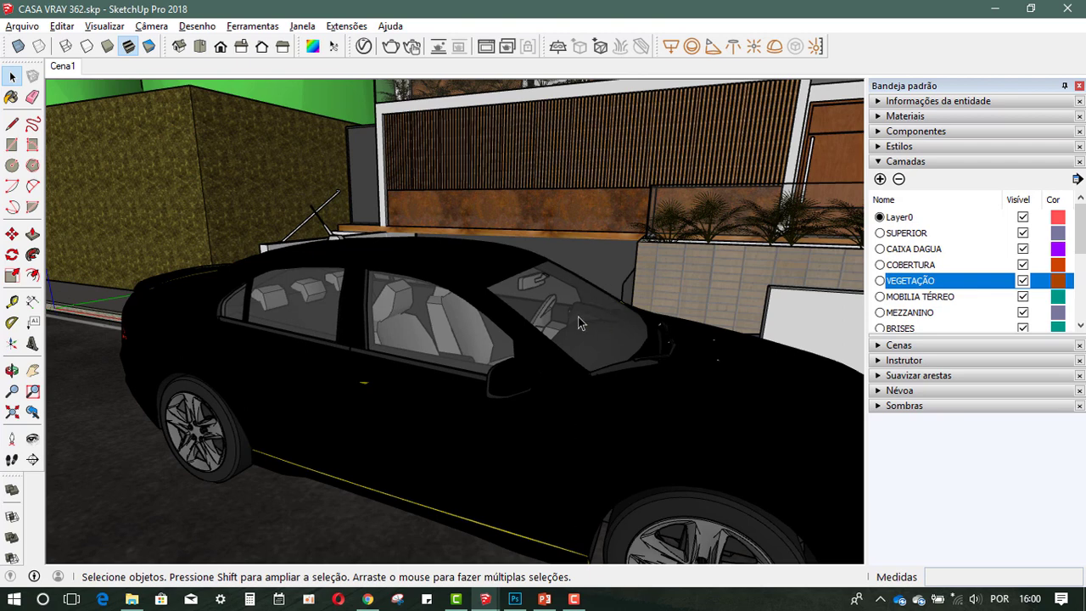
pyautogui.click(62, 67)
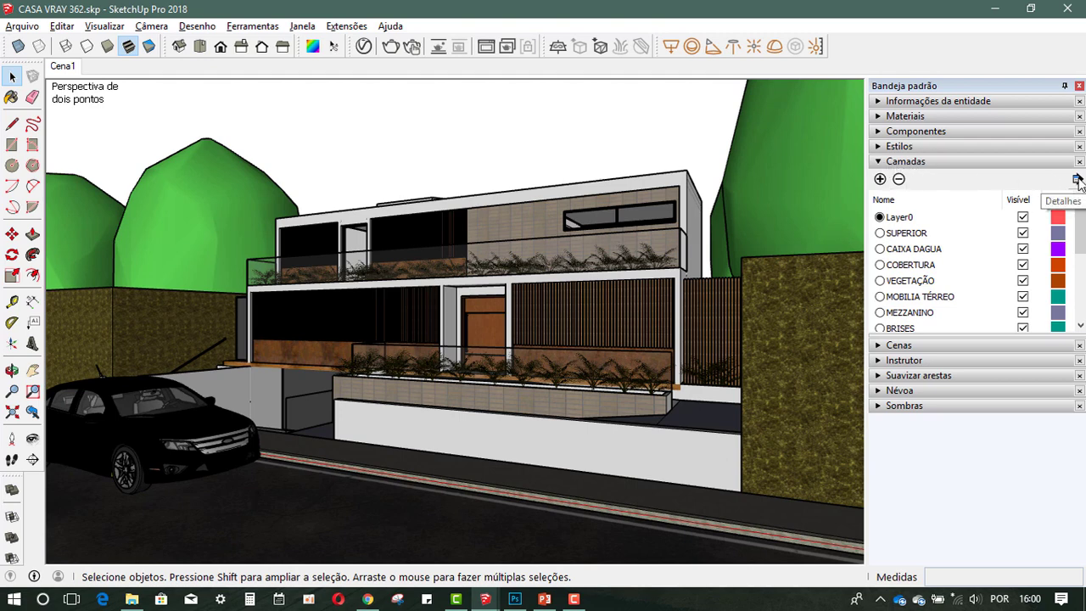
# Purge the house model's unused layers and unused components using each tray's Details menu
pyautogui.click(1078, 179)
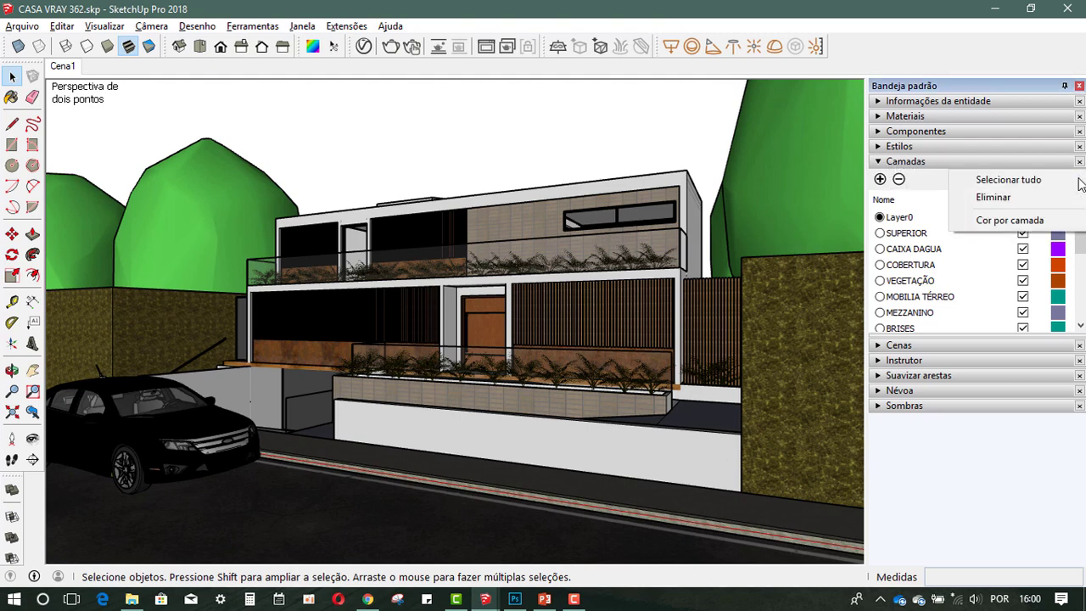
pyautogui.click(992, 198)
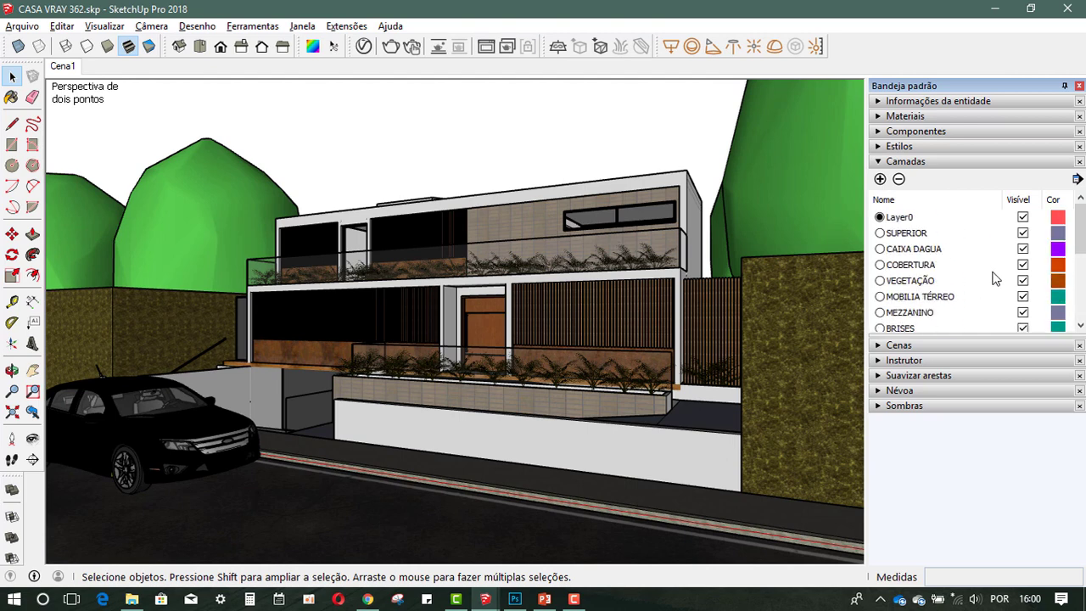
pyautogui.click(899, 131)
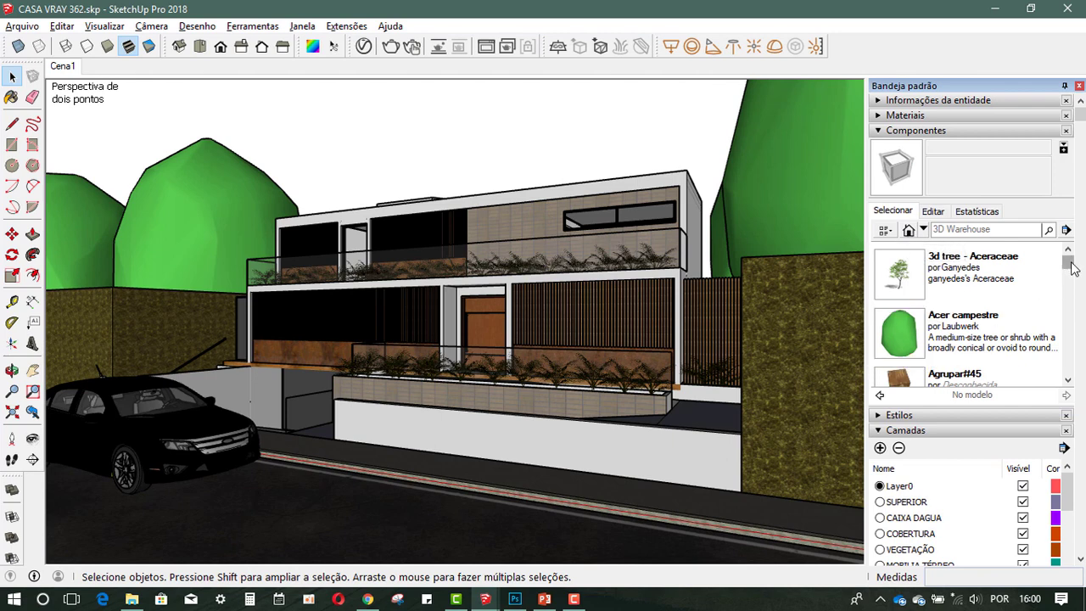
pyautogui.scroll(-3, 1070, 266)
pyautogui.moveTo(1068, 272); pyautogui.dragTo(1067, 292)
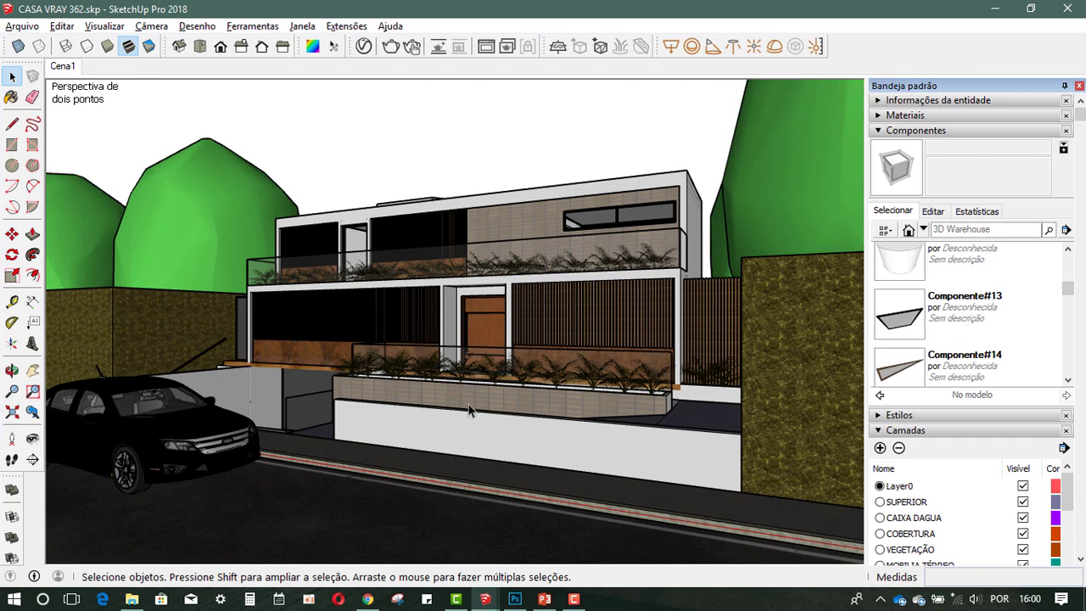
pyautogui.click(1066, 229)
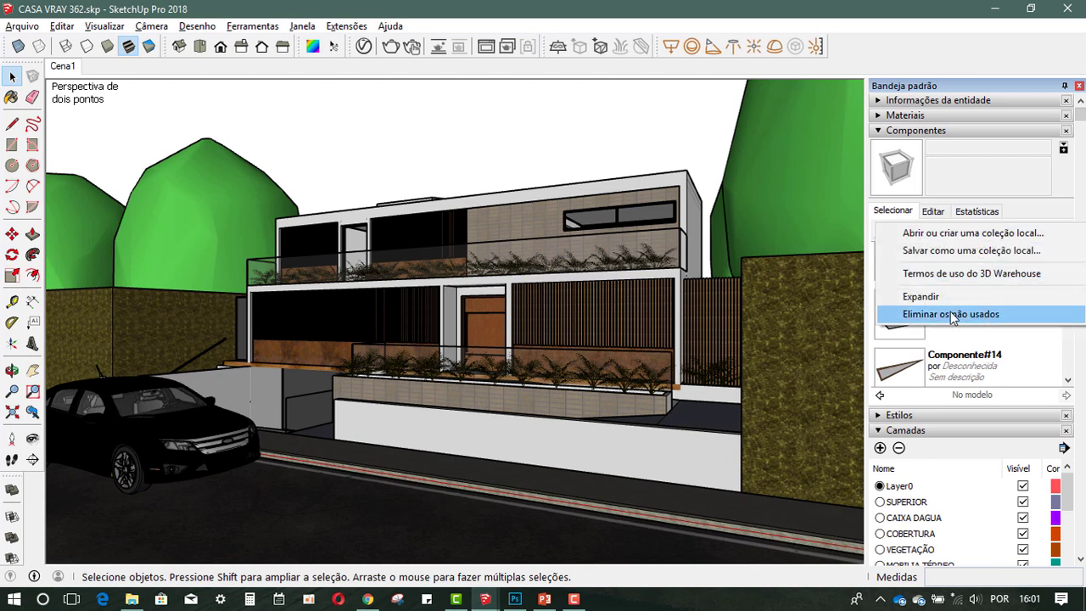
pyautogui.click(977, 316)
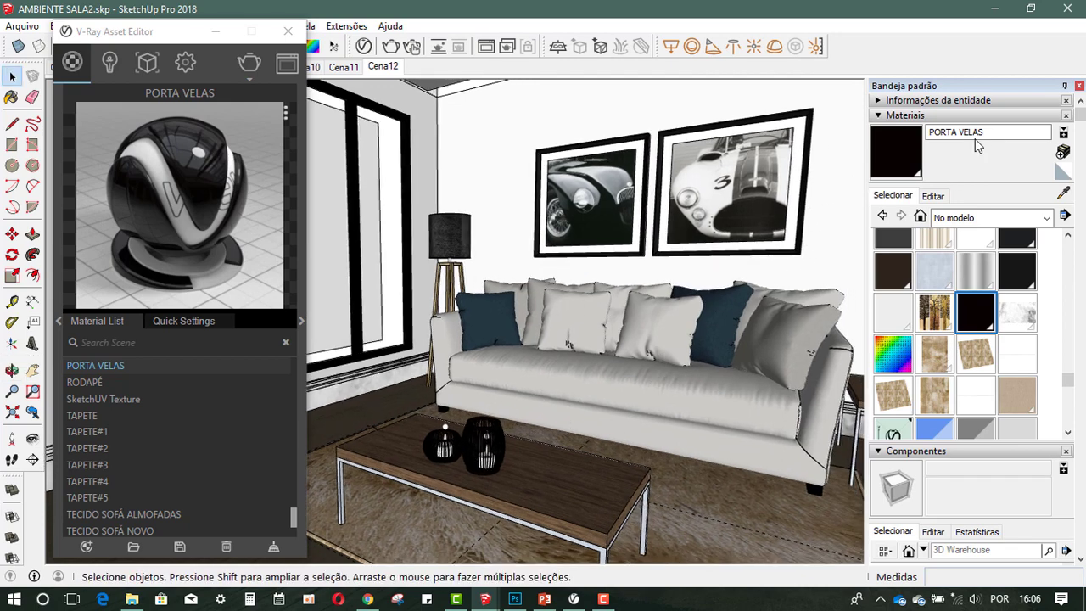
# Select and confirm the PORTA VELAS material name, then pick the Paint Bucket tool
pyautogui.click(931, 135)
pyautogui.click(975, 135)
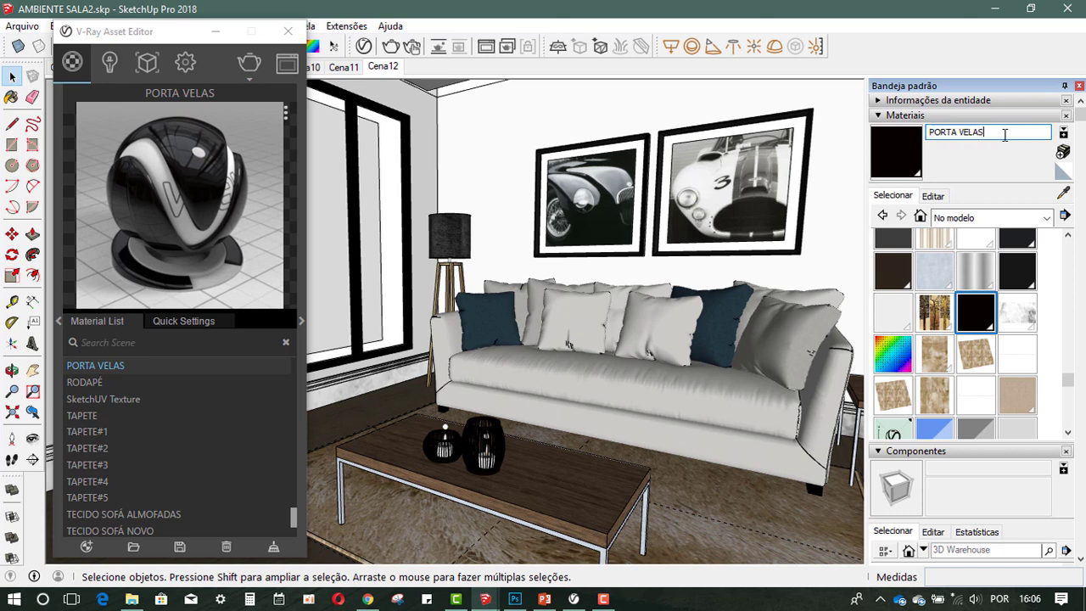
pyautogui.moveTo(1009, 134); pyautogui.dragTo(931, 132)
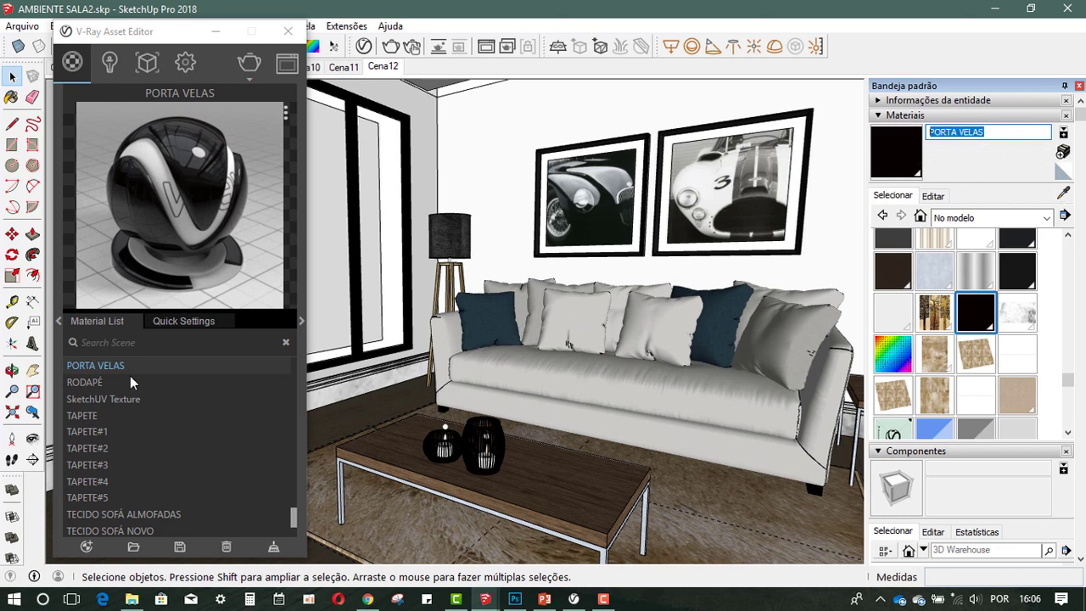
pyautogui.moveTo(147, 35); pyautogui.dragTo(169, 35)
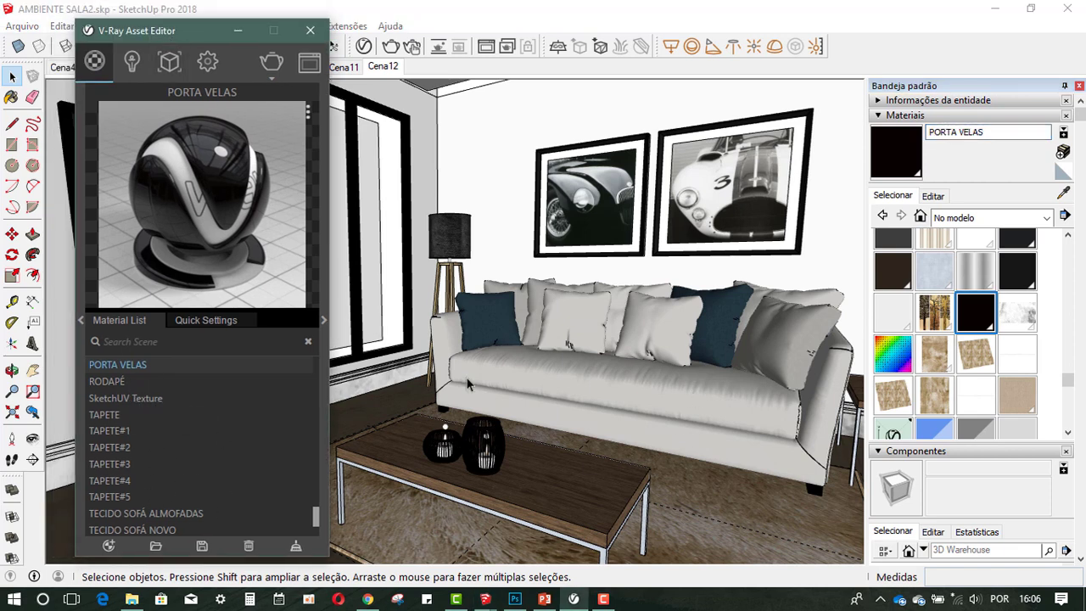
pyautogui.scroll(5, 247, 441)
pyautogui.scroll(5, 243, 447)
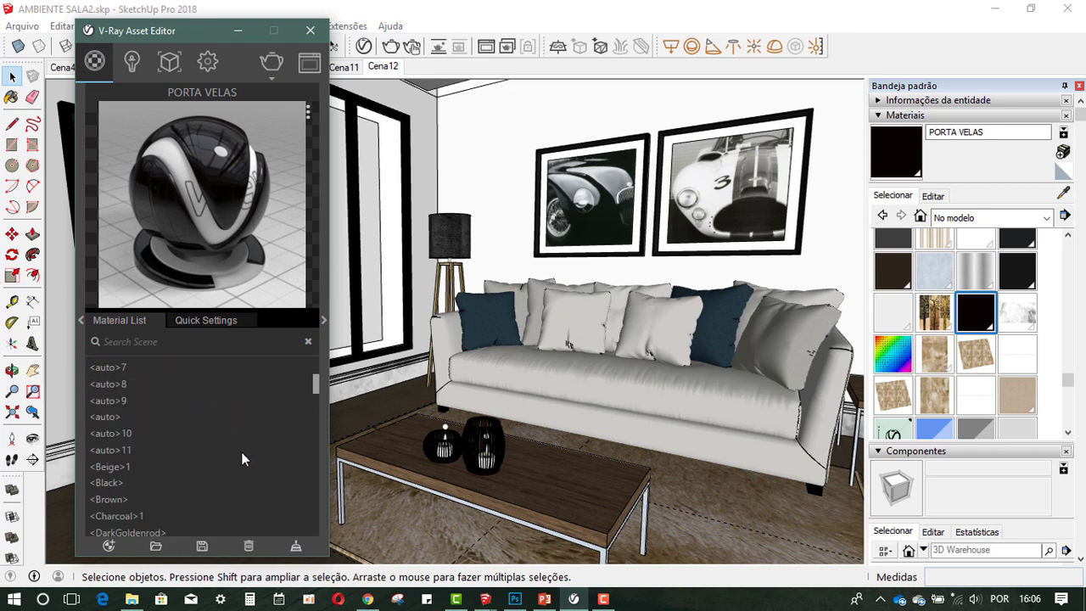
pyautogui.scroll(3, 241, 452)
pyautogui.scroll(-10, 240, 457)
pyautogui.scroll(-5, 240, 452)
pyautogui.scroll(4, 204, 462)
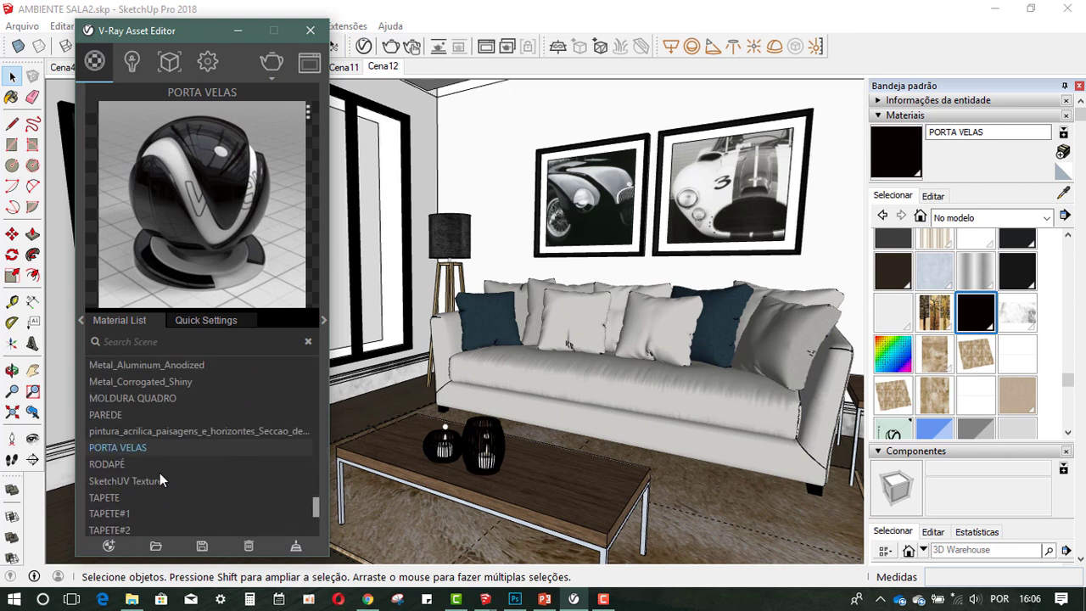
pyautogui.press('Return')
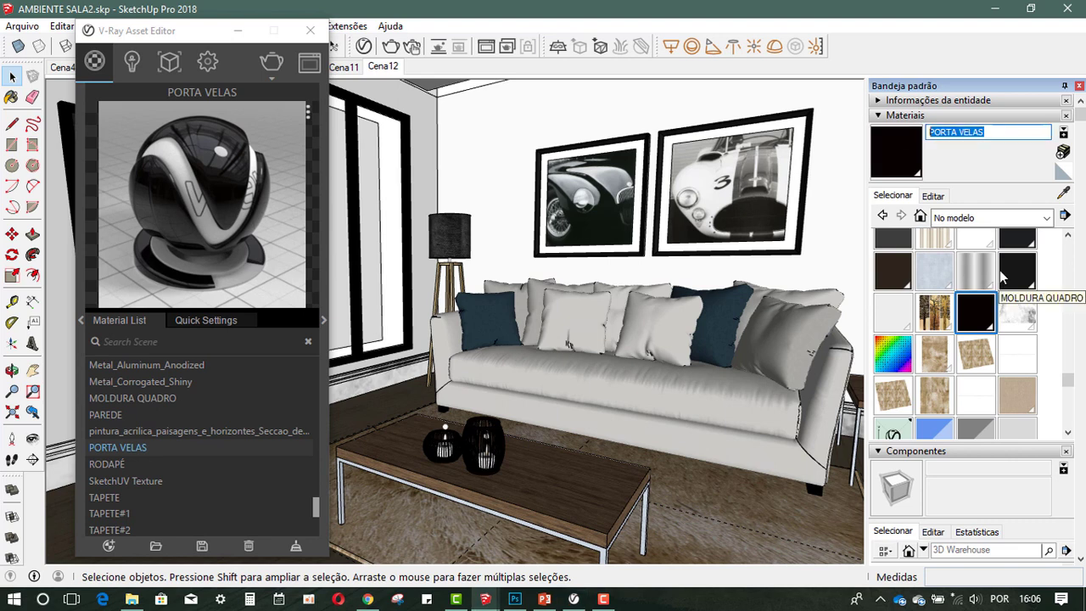
pyautogui.click(997, 134)
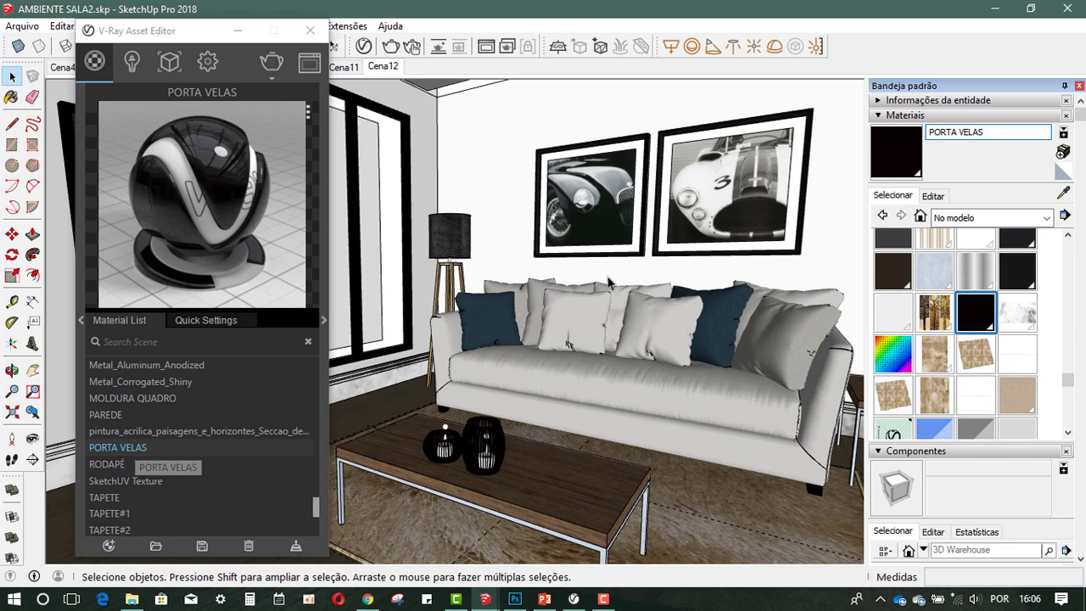
pyautogui.click(1062, 194)
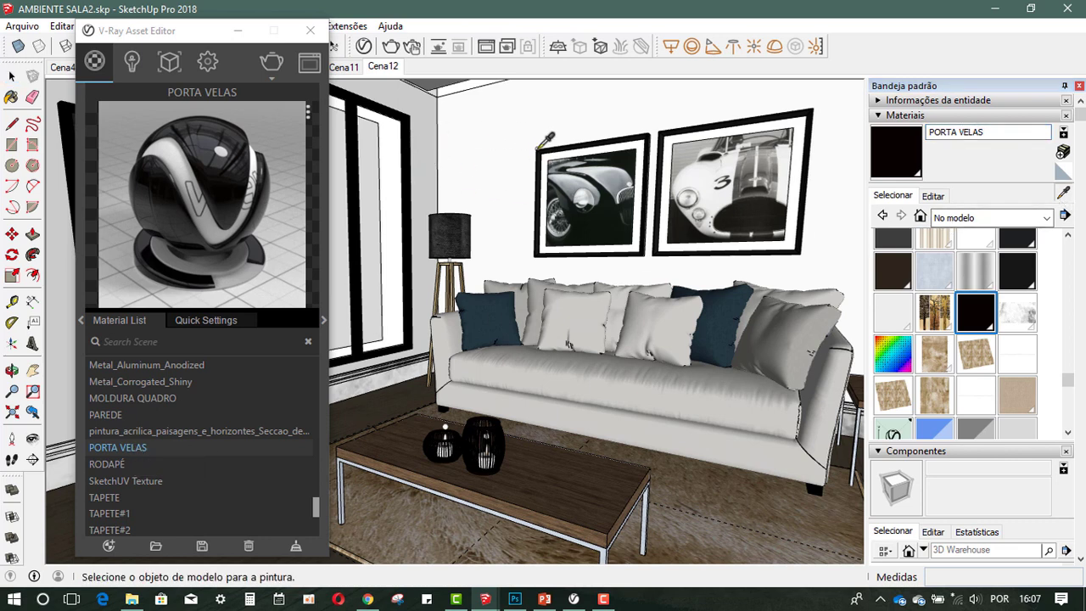
# Sample the picture frame's MOLDURA QUADRO material
pyautogui.scroll(3, 567, 163)
pyautogui.scroll(2, 552, 153)
pyautogui.scroll(3, 527, 117)
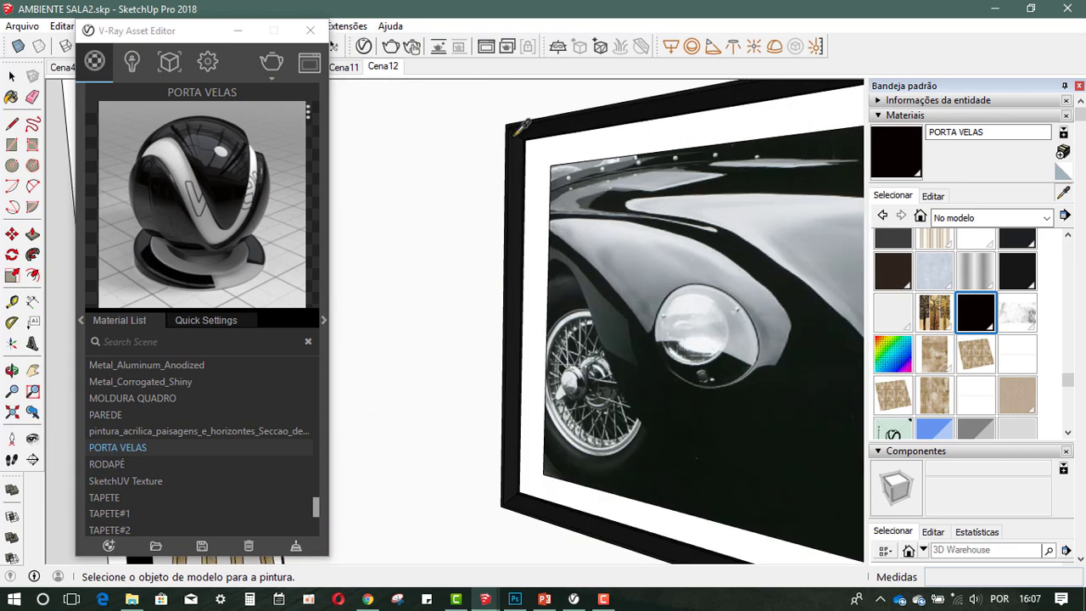
pyautogui.scroll(2, 527, 117)
pyautogui.click(509, 169)
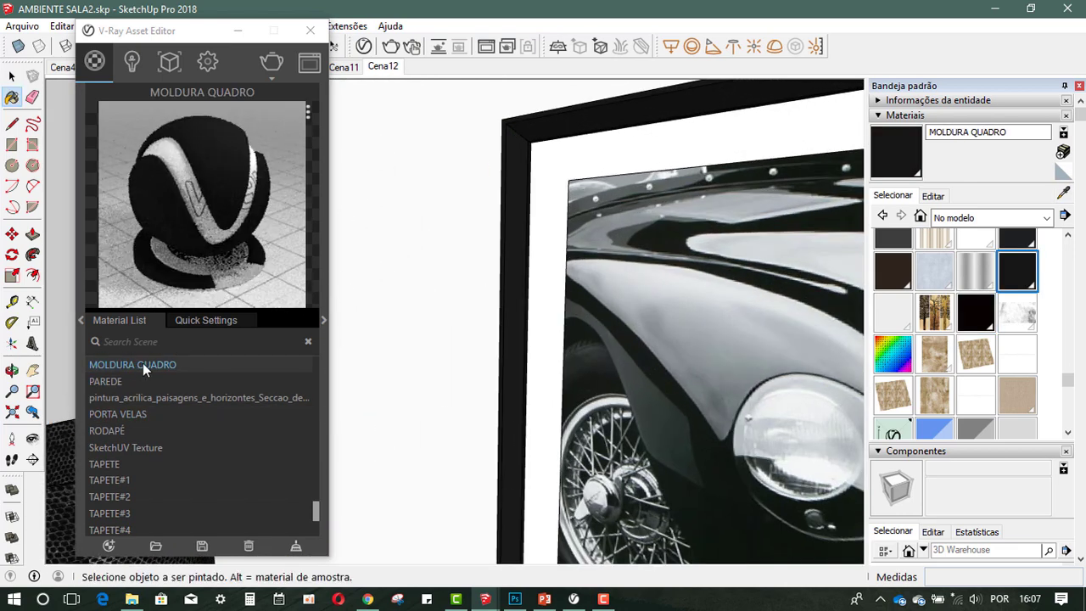
# Alt-sample the window frame's CAIXILHO material, then return to Select and view the car picture
pyautogui.scroll(-3, 543, 306)
pyautogui.scroll(-3, 594, 297)
pyautogui.scroll(3, 363, 280)
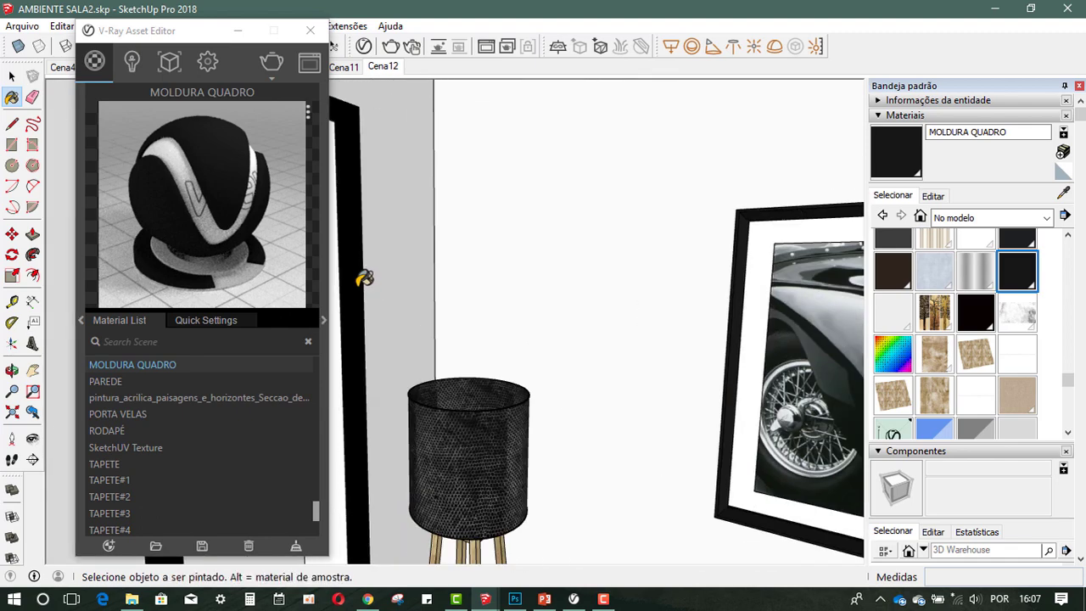
pyautogui.press('alt')
pyautogui.keyDown('alt'); pyautogui.click(360, 268); pyautogui.keyUp('alt')
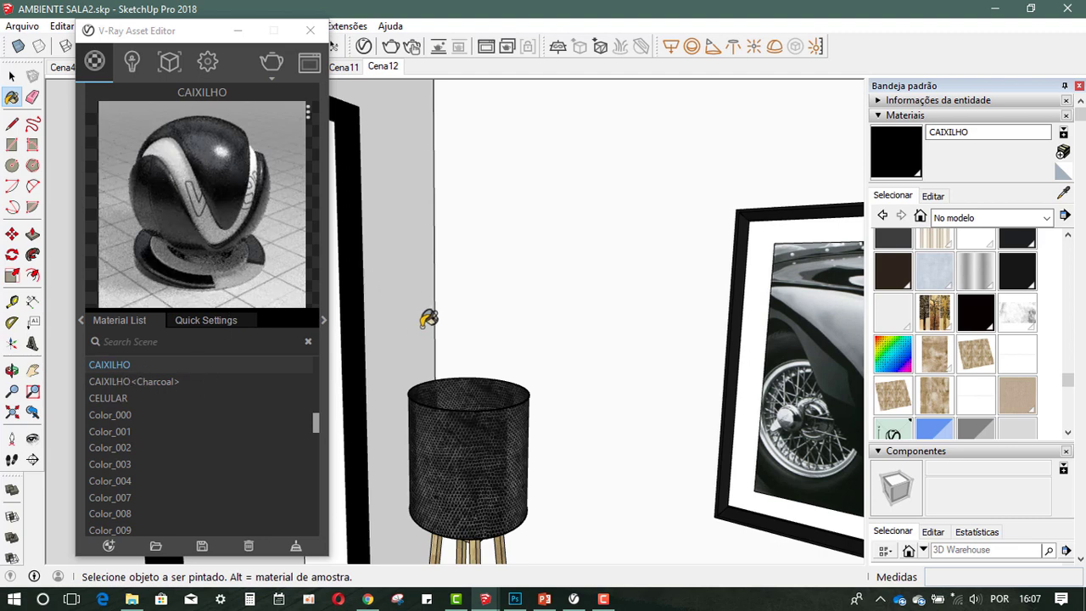
pyautogui.moveTo(427, 317)
pyautogui.mouseDown(button='middle')
pyautogui.moveTo(547, 318)
pyautogui.moveTo(448, 308)
pyautogui.mouseUp(button='middle')
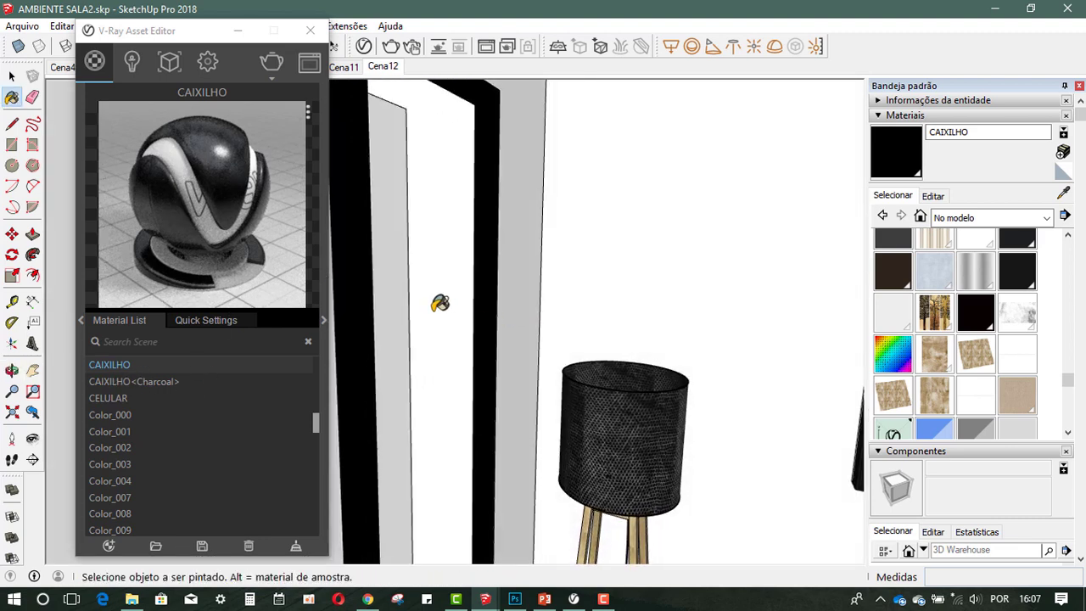
pyautogui.scroll(-3, 514, 285)
pyautogui.moveTo(514, 286)
pyautogui.keyDown('shift'); pyautogui.mouseDown(button='middle')
pyautogui.moveTo(558, 307)
pyautogui.moveTo(526, 305)
pyautogui.mouseUp(button='middle'); pyautogui.keyUp('shift')
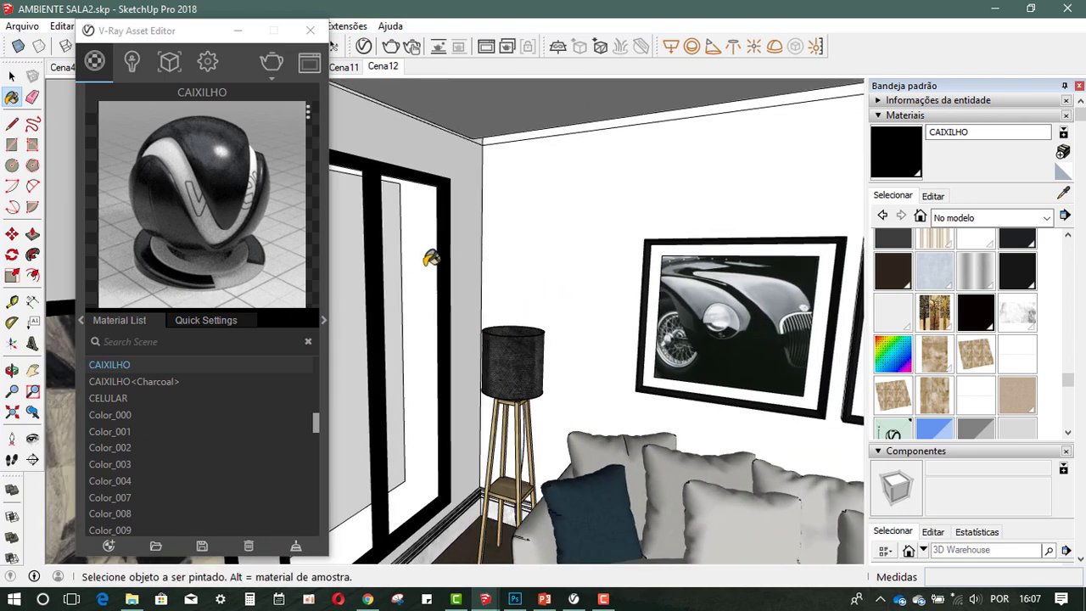
pyautogui.press('space')
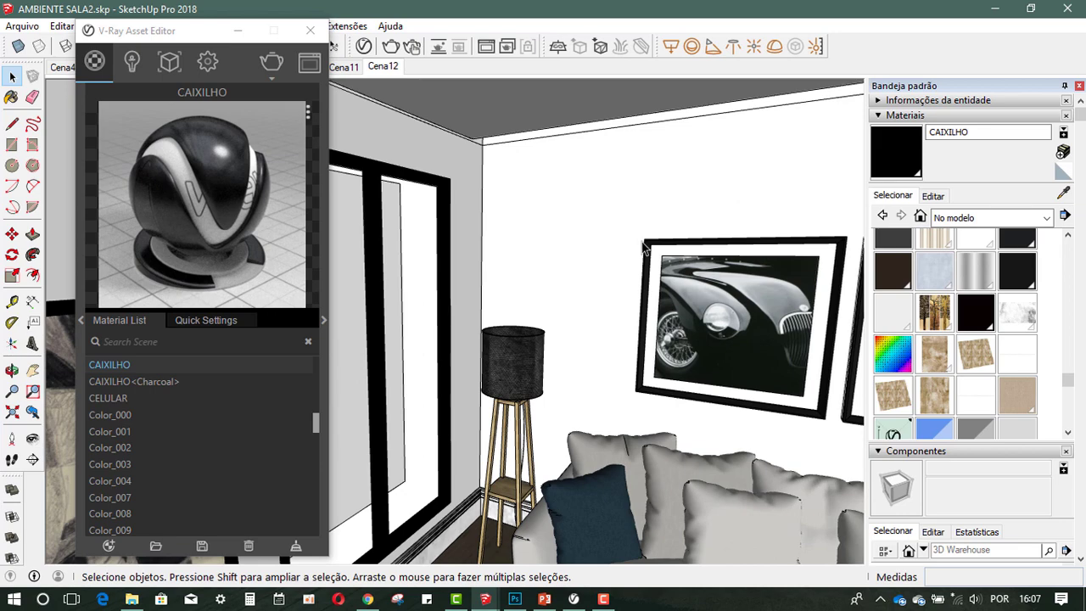
pyautogui.moveTo(585, 323)
pyautogui.mouseDown(button='middle')
pyautogui.moveTo(575, 268)
pyautogui.moveTo(446, 235)
pyautogui.moveTo(484, 235)
pyautogui.moveTo(577, 278)
pyautogui.moveTo(593, 303)
pyautogui.mouseUp(button='middle')
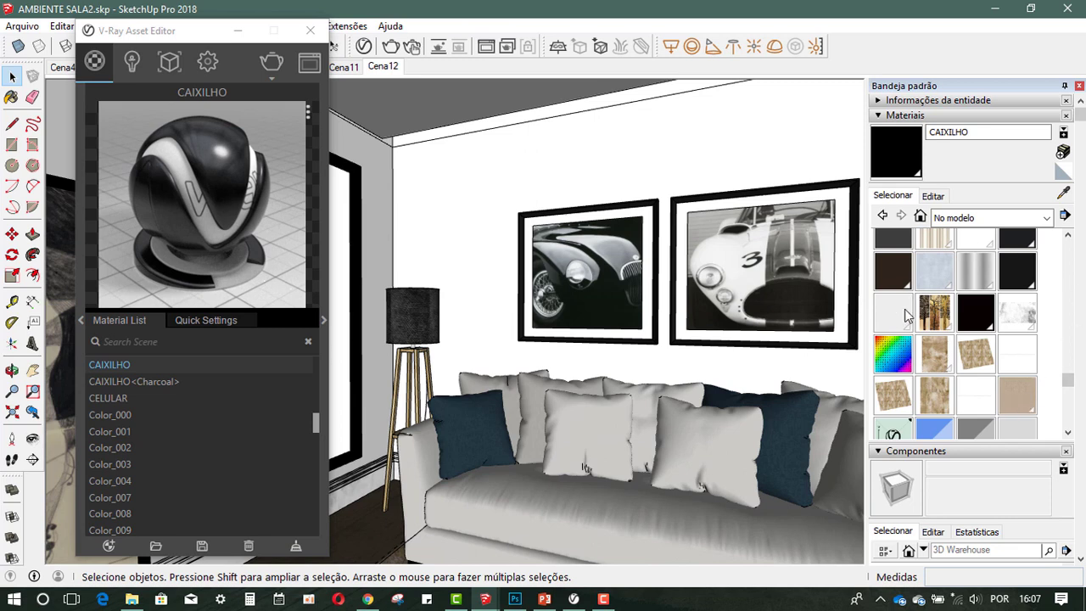
pyautogui.scroll(-3, 238, 424)
pyautogui.scroll(-3, 238, 424)
pyautogui.scroll(2, 237, 429)
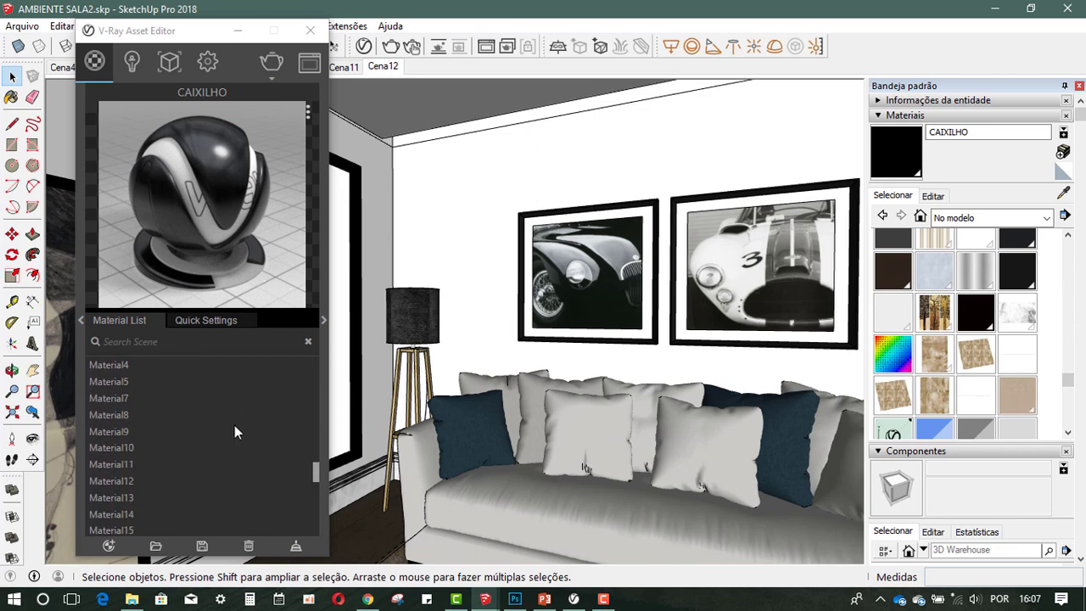
pyautogui.scroll(3, 234, 428)
pyautogui.scroll(3, 236, 436)
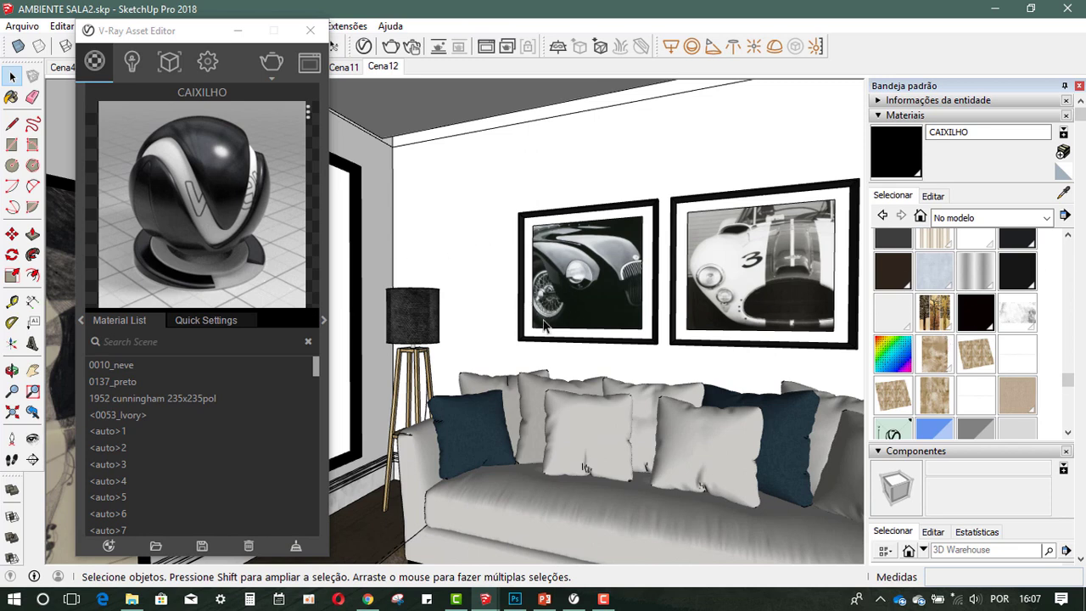
pyautogui.moveTo(544, 400)
pyautogui.mouseDown(button='middle')
pyautogui.moveTo(534, 329)
pyautogui.moveTo(498, 277)
pyautogui.mouseUp(button='middle')
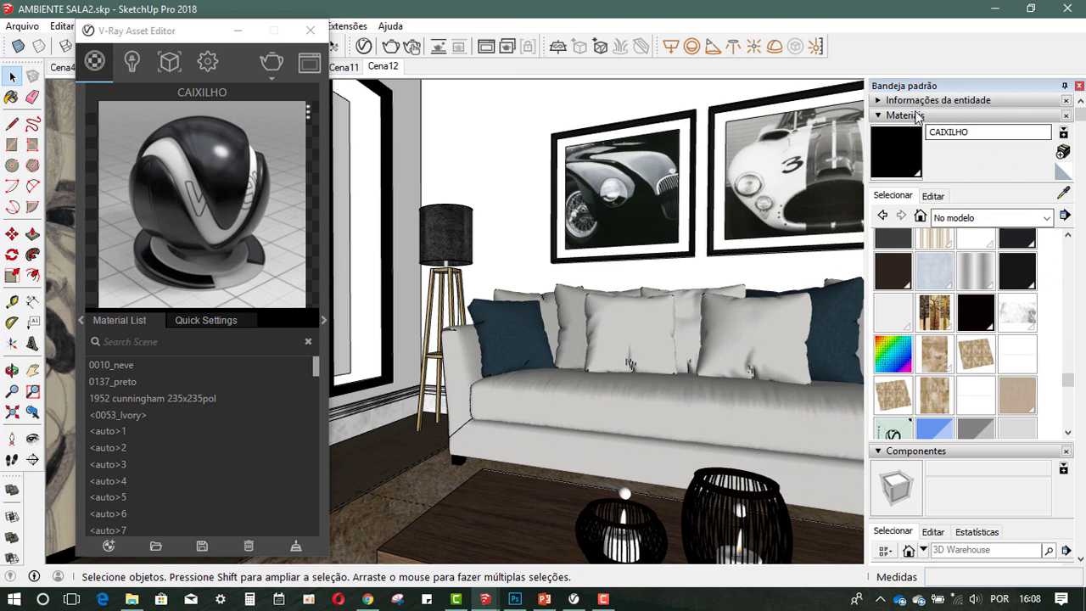
# Remove unused materials via the Materials tray's Details > Eliminar os não usados
pyautogui.click(880, 116)
pyautogui.click(879, 115)
pyautogui.click(1063, 217)
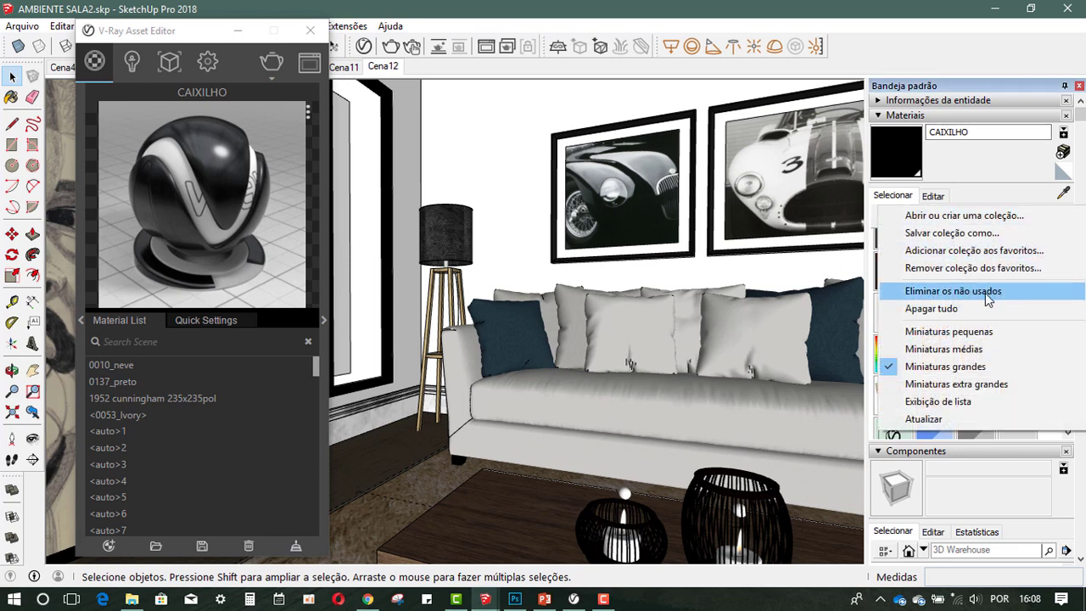
pyautogui.click(972, 170)
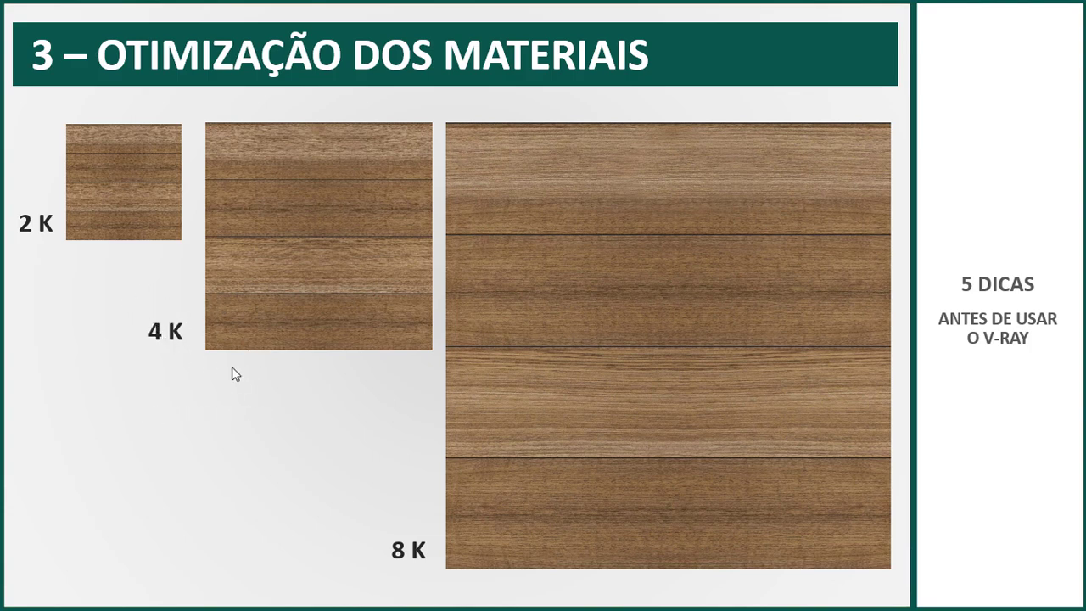
# Advance the slideshow to the low- versus high-quality texture comparison slide
pyautogui.click(294, 350)
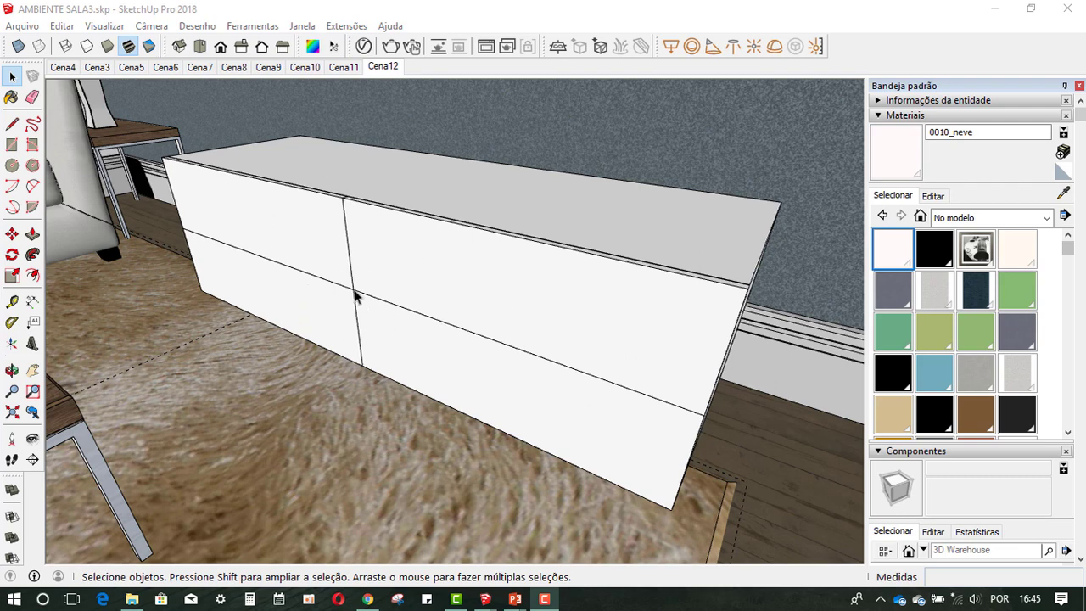
# Close the V-Ray Frame Buffer and zoom in toward the gap between the cabinet's drawer fronts
pyautogui.click(486, 47)
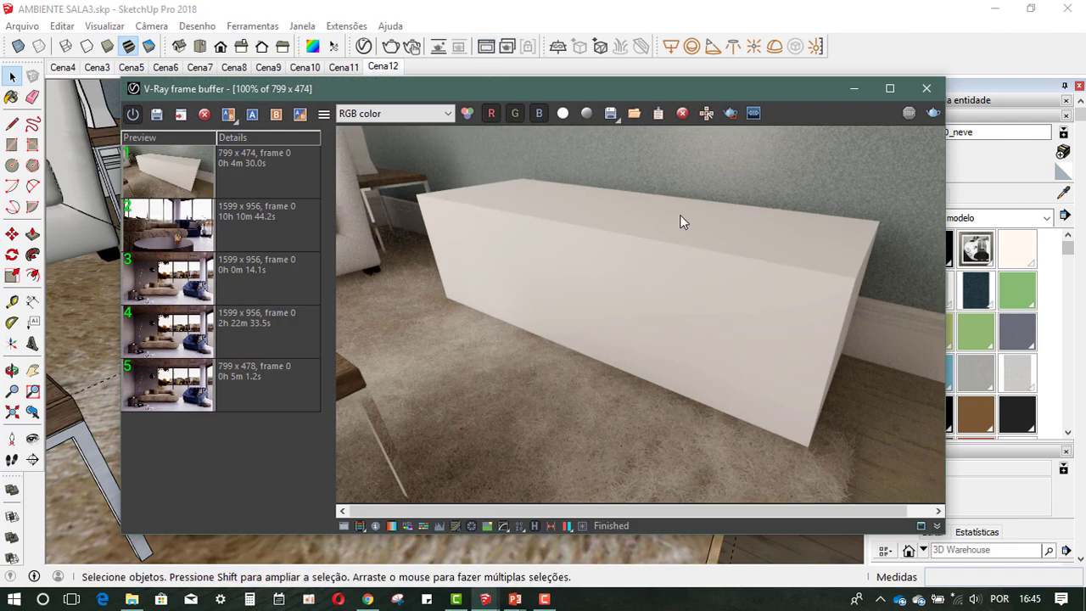
pyautogui.click(926, 88)
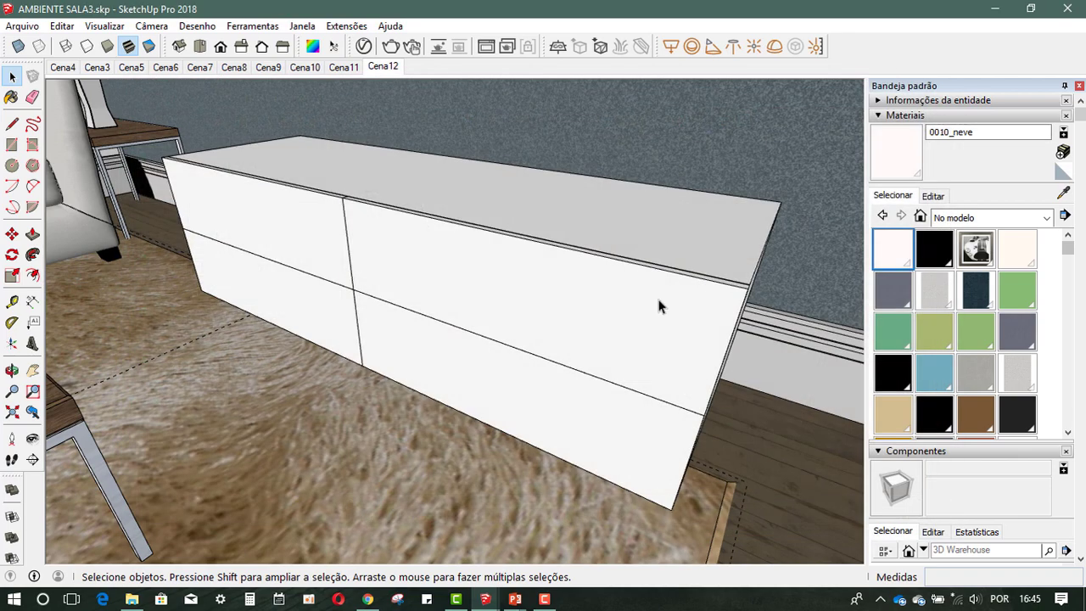
pyautogui.scroll(5, 339, 292)
pyautogui.moveTo(341, 290)
pyautogui.mouseDown(button='middle')
pyautogui.moveTo(443, 305)
pyautogui.moveTo(543, 219)
pyautogui.mouseUp(button='middle')
pyautogui.moveTo(508, 250); pyautogui.dragTo(455, 254, button='middle')
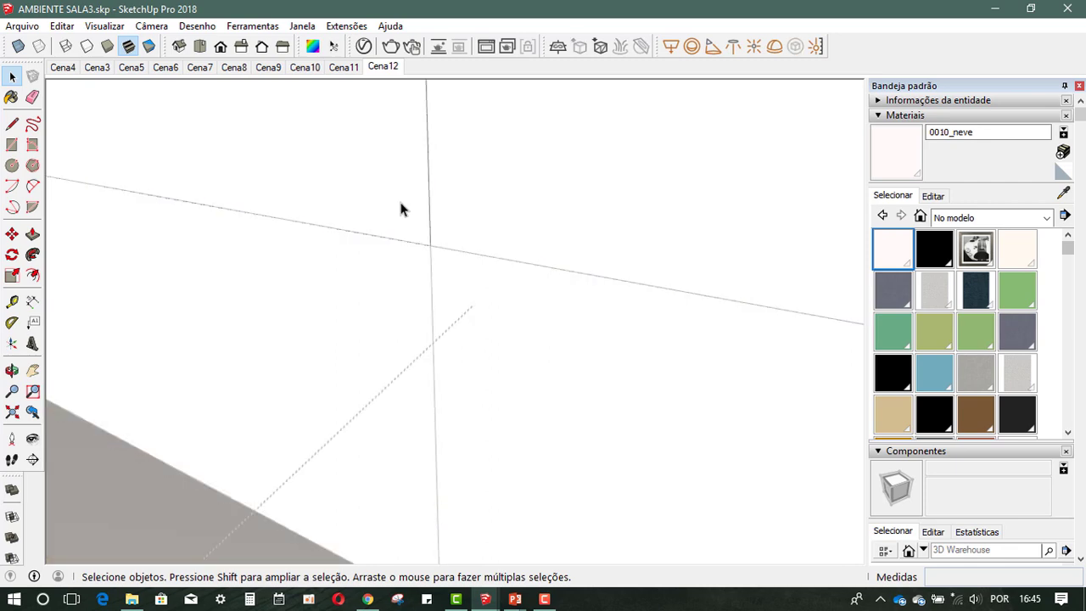
# Push/pull the first drawer face out by 0,02
pyautogui.press('p')
pyautogui.click(438, 221)
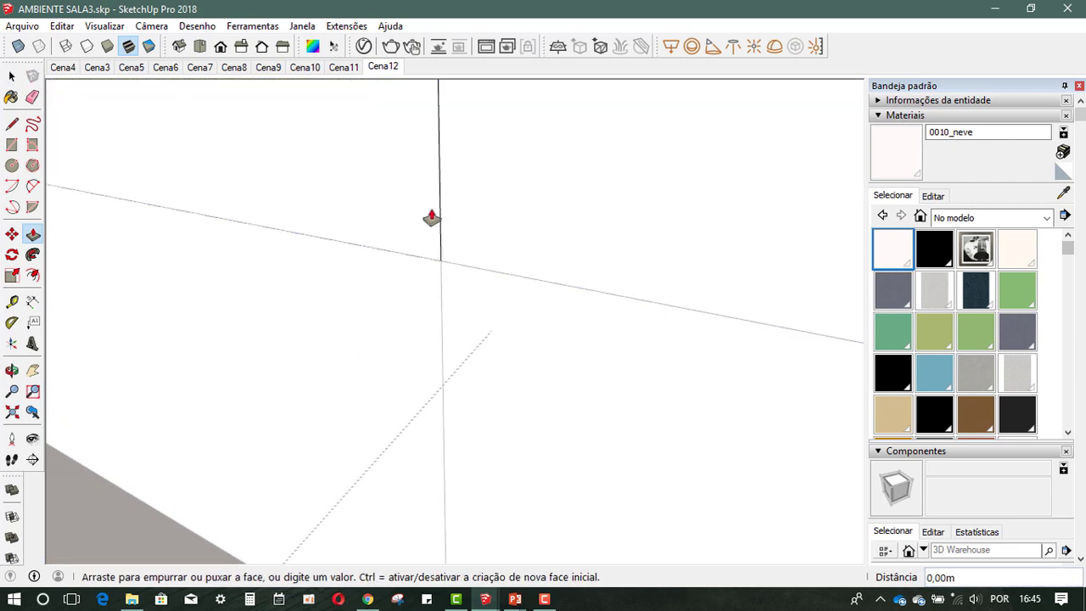
pyautogui.write(',02')
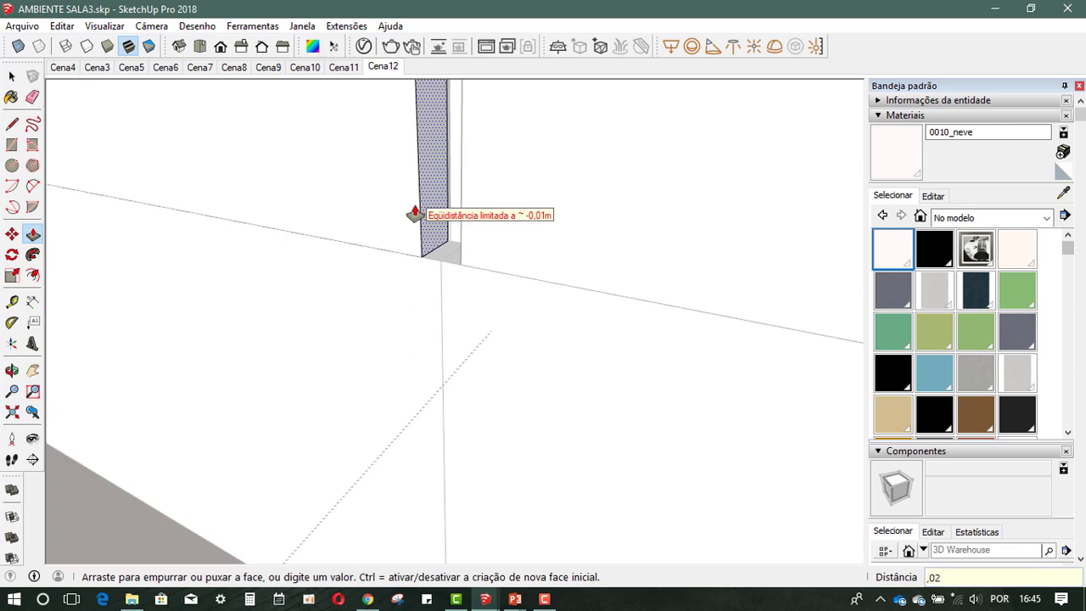
pyautogui.press('Return')
pyautogui.press('space')
# Give the large drawer face a thin thickness and inspect the joint between panels
pyautogui.click(410, 302)
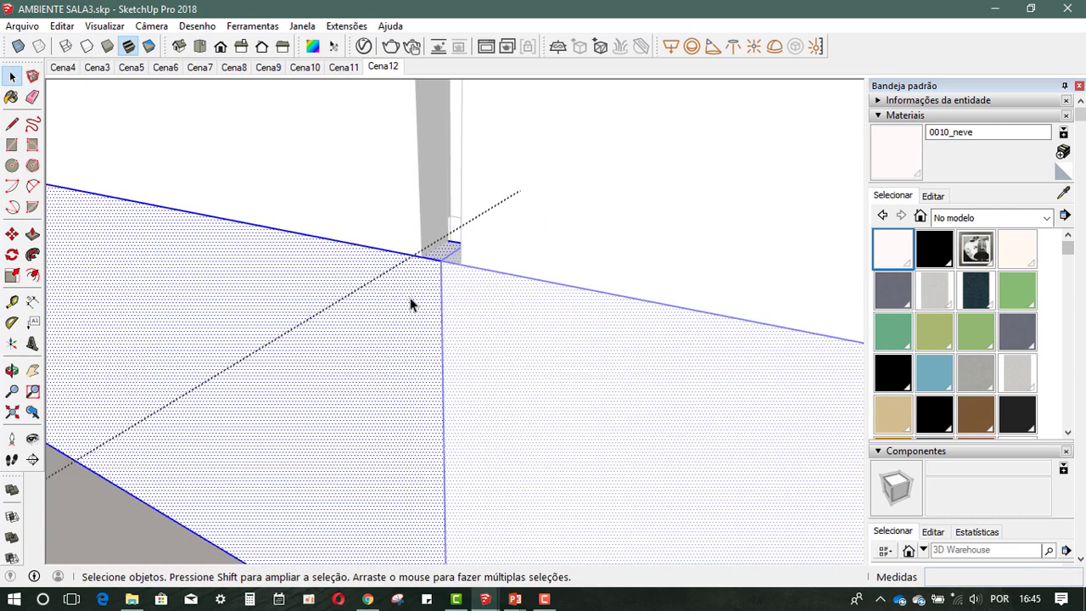
pyautogui.press('p')
pyautogui.click(441, 305)
pyautogui.click(424, 294)
pyautogui.press('space')
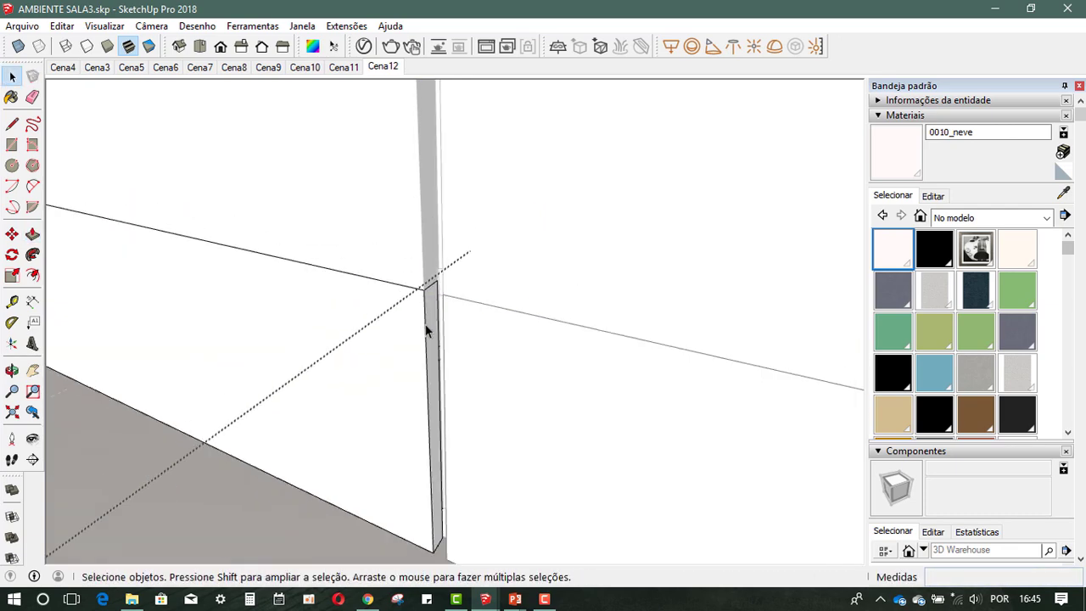
pyautogui.scroll(3, 427, 331)
pyautogui.moveTo(453, 272)
pyautogui.mouseDown(button='middle')
pyautogui.moveTo(487, 228)
pyautogui.moveTo(500, 271)
pyautogui.mouseUp(button='middle')
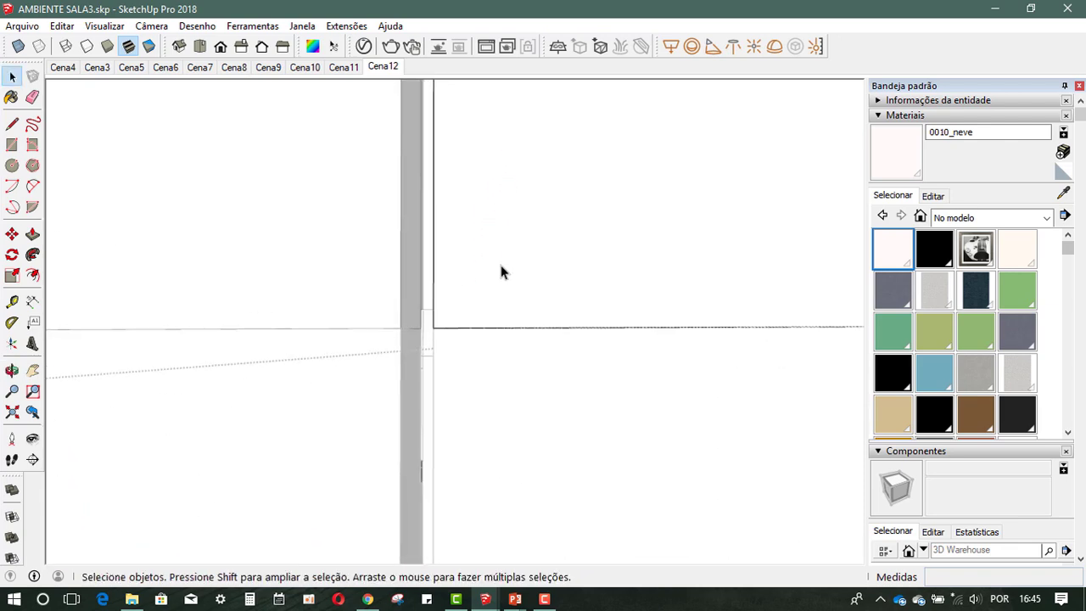
pyautogui.tripleClick(501, 272)
pyautogui.moveTo(492, 327); pyautogui.dragTo(466, 286, button='middle')
pyautogui.press('p')
pyautogui.press('space')
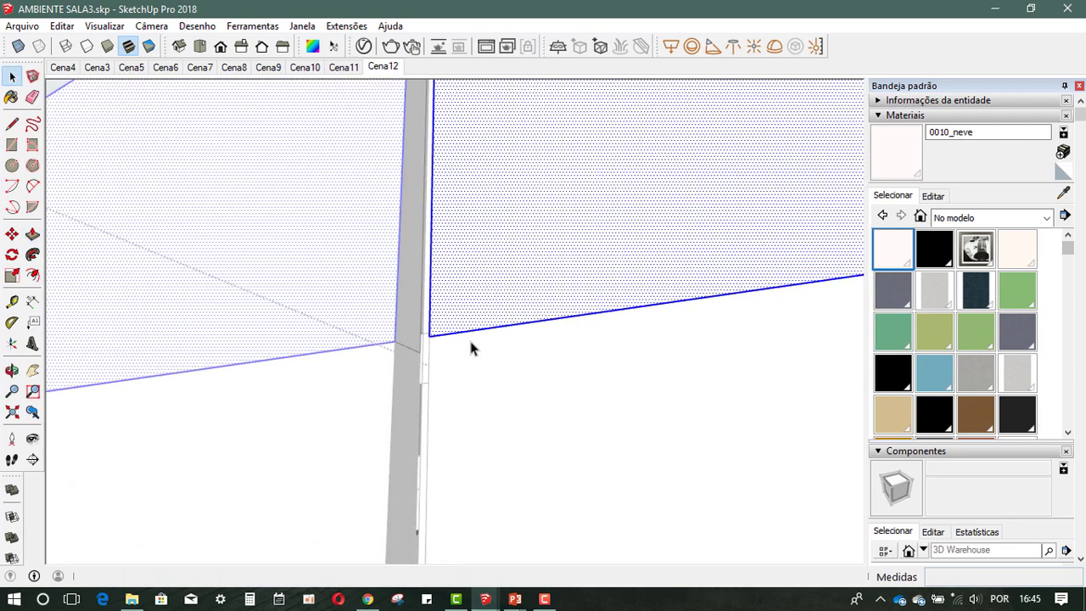
# Pull the upper drawer face into a thin slab, cancelling one false start
pyautogui.moveTo(472, 348); pyautogui.dragTo(463, 315, button='middle')
pyautogui.press('p')
pyautogui.click(464, 320)
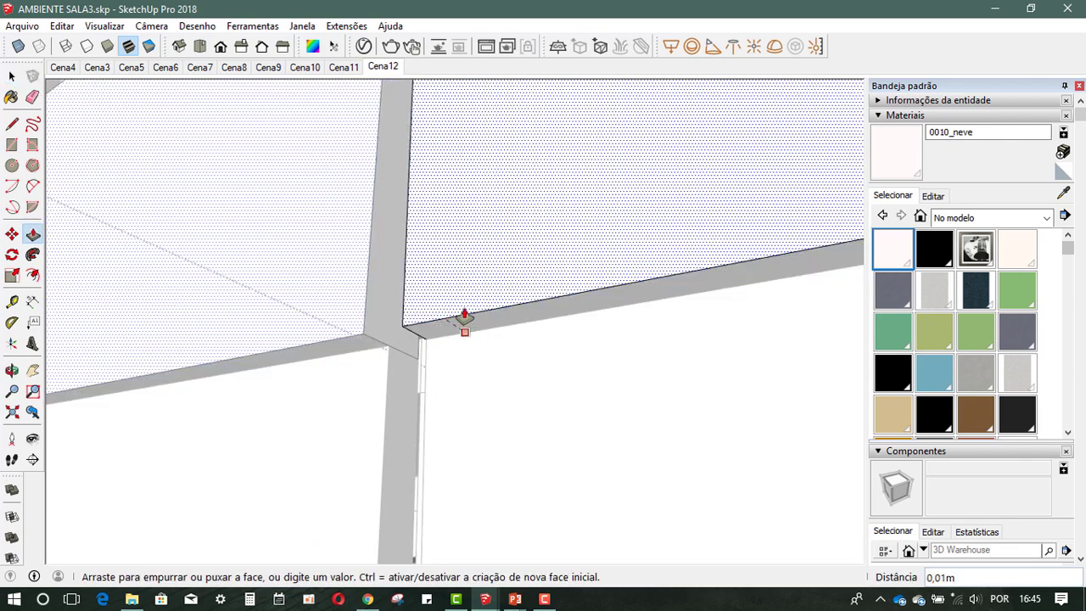
pyautogui.press('Escape')
pyautogui.press('space')
pyautogui.click(468, 339)
pyautogui.press('p')
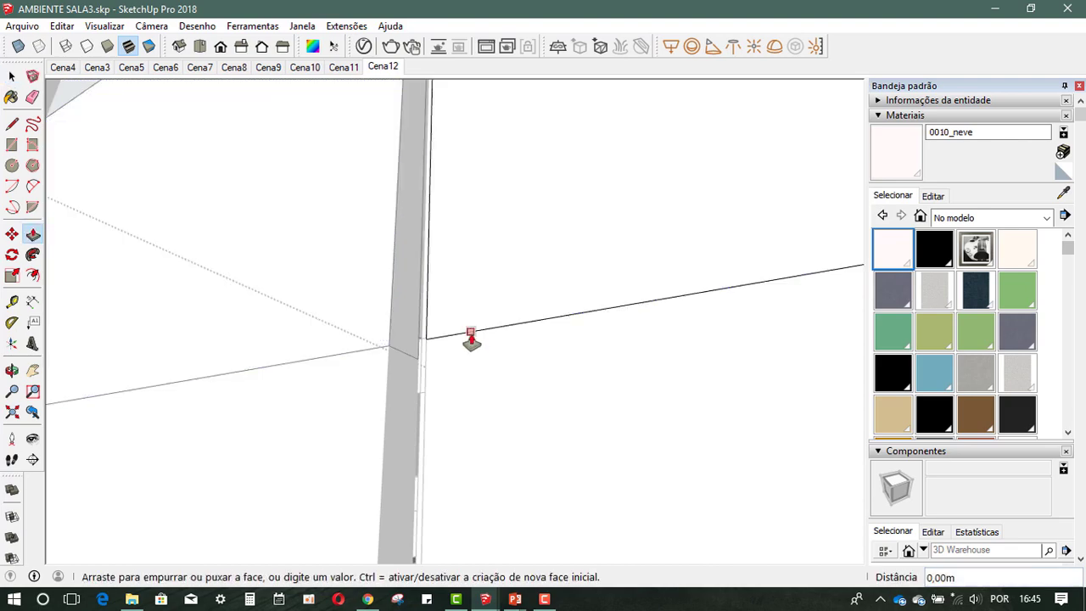
pyautogui.moveTo(471, 337); pyautogui.dragTo(474, 300)
pyautogui.press('space')
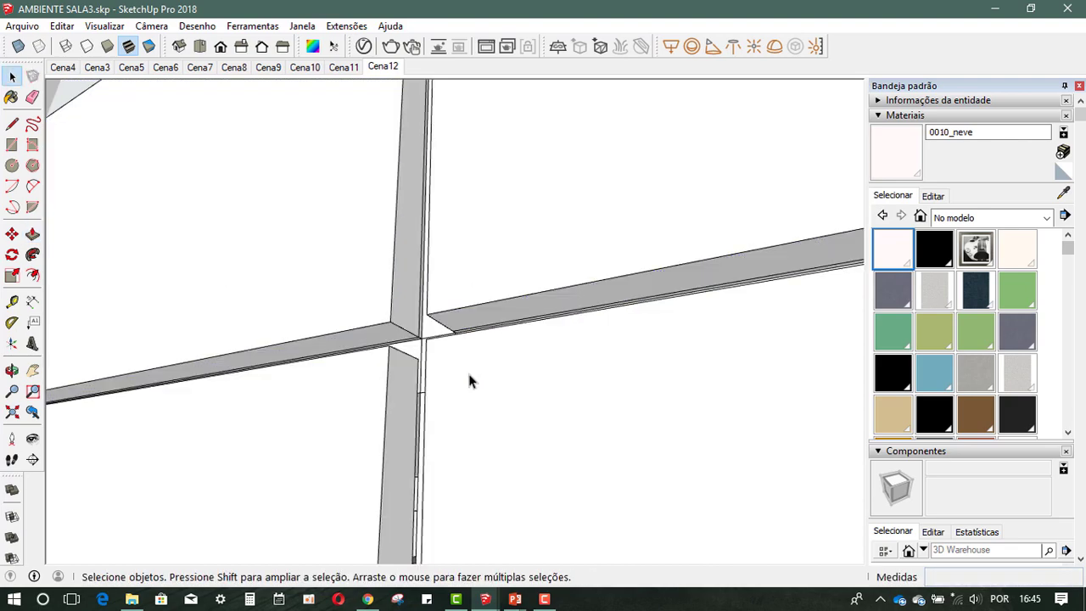
# Orbit and zoom from the cabinet front around to its side corner
pyautogui.moveTo(469, 381); pyautogui.dragTo(477, 337, button='middle')
pyautogui.scroll(-2, 458, 339)
pyautogui.scroll(-2, 424, 335)
pyautogui.scroll(-2, 381, 326)
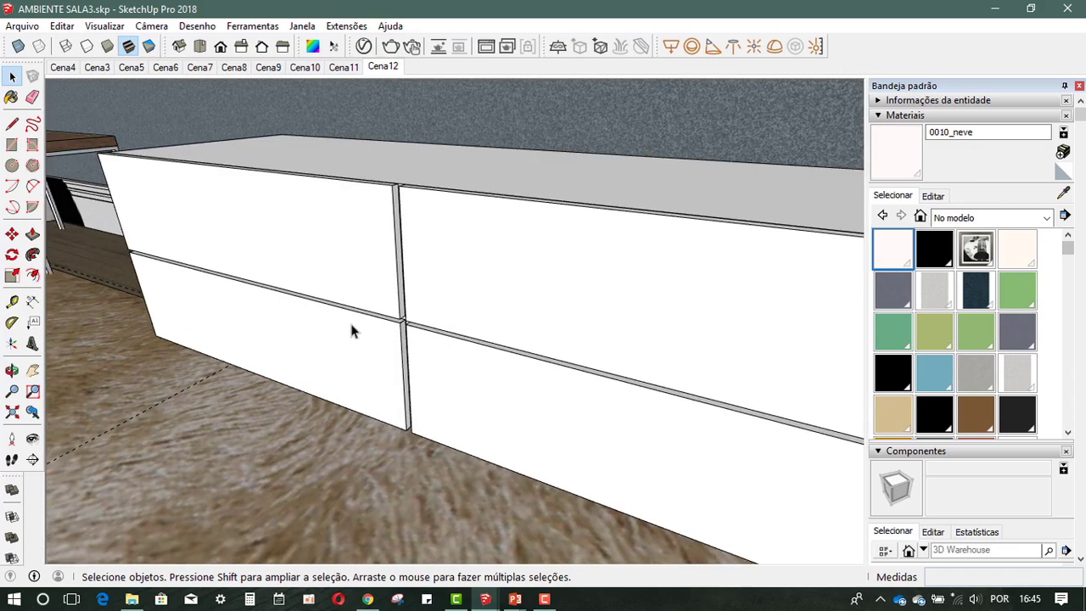
pyautogui.scroll(-2, 349, 319)
pyautogui.moveTo(647, 380)
pyautogui.mouseDown(button='middle')
pyautogui.moveTo(526, 380)
pyautogui.moveTo(623, 402)
pyautogui.mouseUp(button='middle')
pyautogui.scroll(2, 544, 385)
pyautogui.scroll(2, 543, 352)
pyautogui.scroll(2, 550, 353)
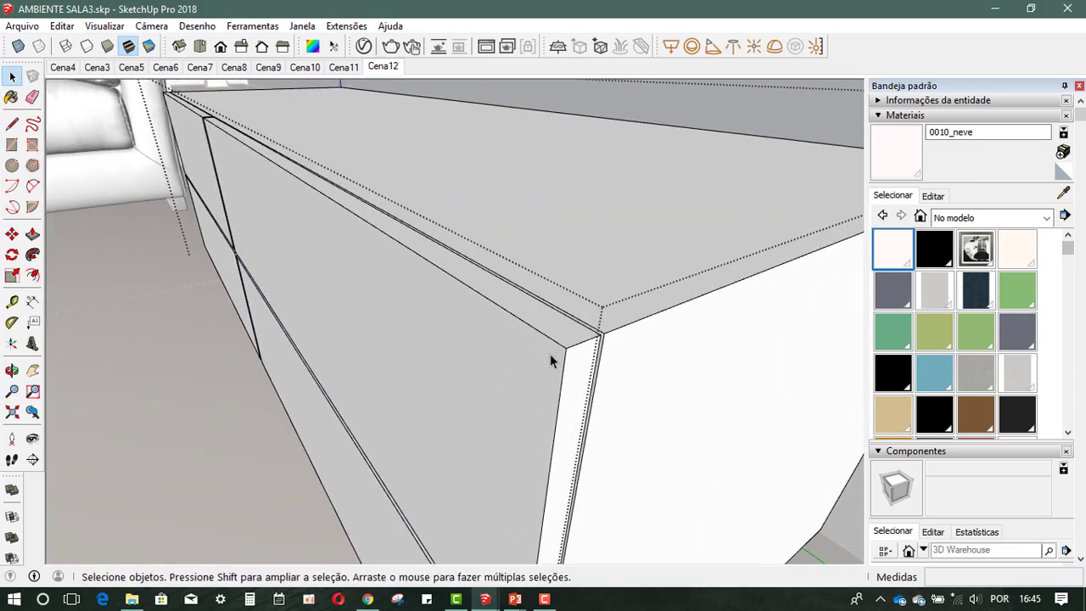
pyautogui.moveTo(550, 354); pyautogui.dragTo(557, 314, button='middle')
# Push the board's end face inward to shorten it
pyautogui.press('p')
pyautogui.press('space')
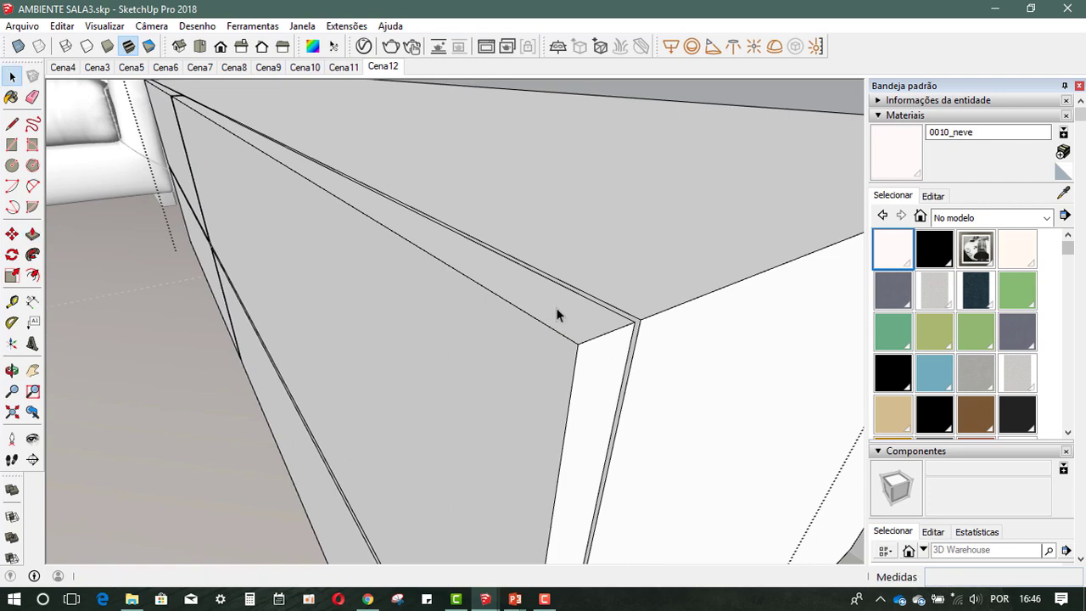
pyautogui.press('p')
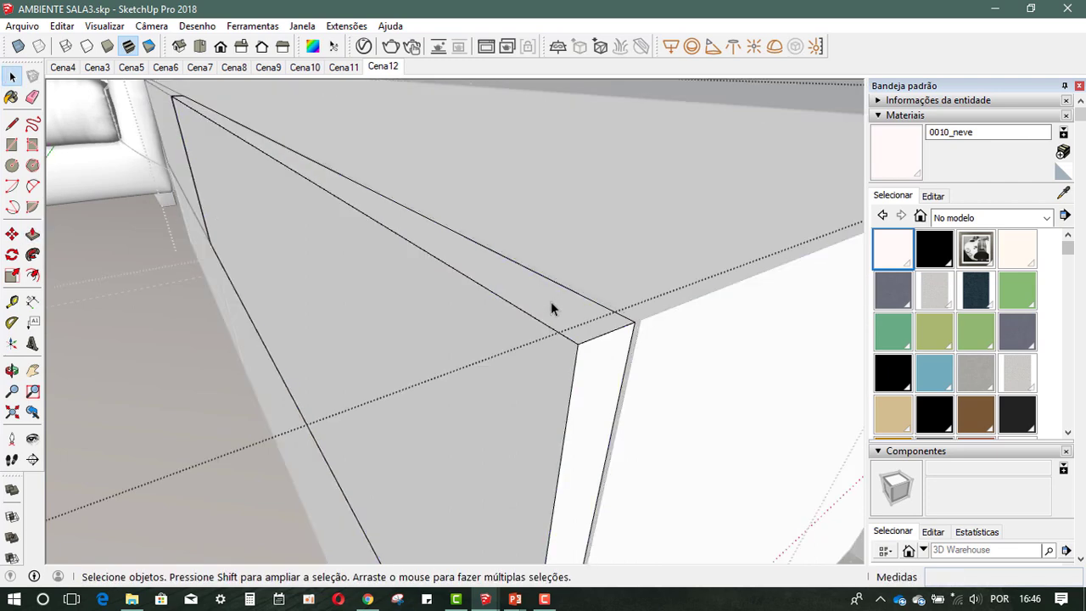
pyautogui.press('p')
pyautogui.moveTo(542, 327); pyautogui.dragTo(545, 335)
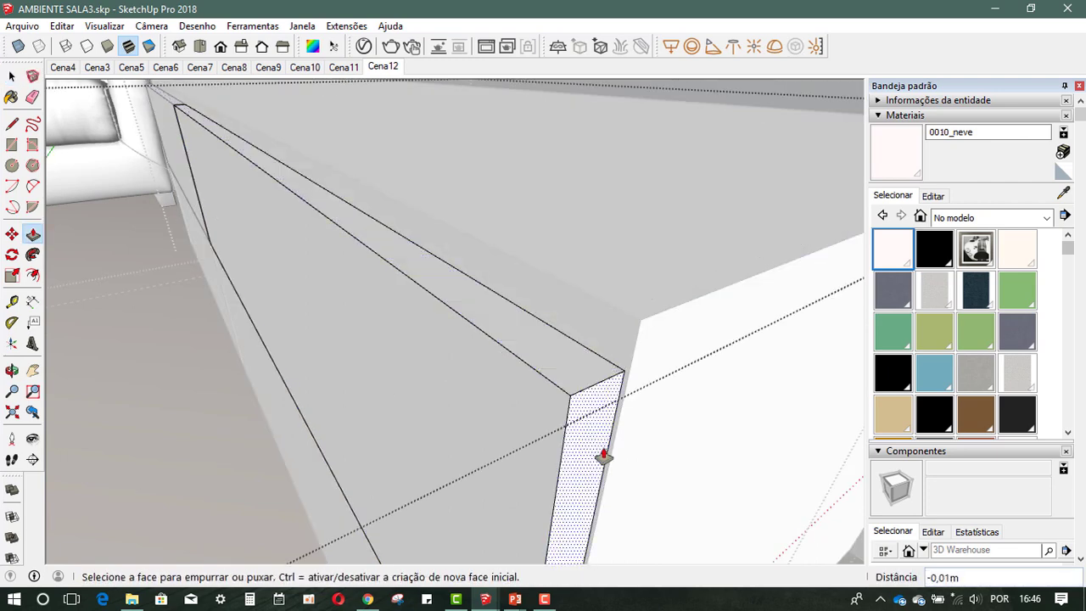
pyautogui.moveTo(601, 456); pyautogui.dragTo(578, 411)
pyautogui.press('space')
# Undo the last drawer change and push the drawer's side face inward
pyautogui.scroll(-4, 578, 406)
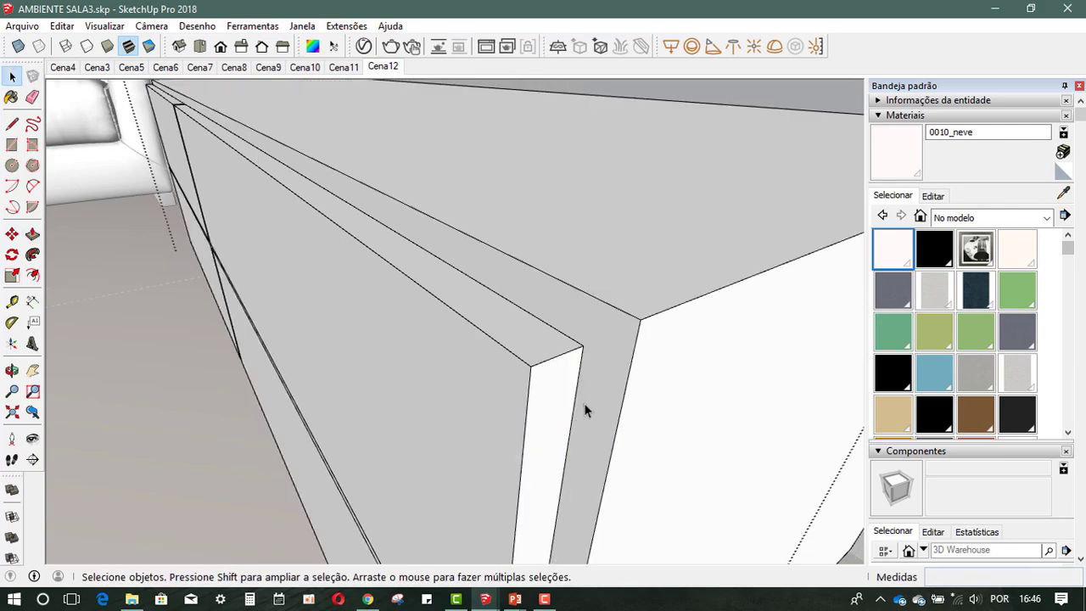
pyautogui.scroll(-5, 661, 320)
pyautogui.moveTo(468, 405)
pyautogui.mouseDown(button='middle')
pyautogui.moveTo(577, 383)
pyautogui.moveTo(528, 356)
pyautogui.mouseUp(button='middle')
pyautogui.scroll(3, 676, 363)
pyautogui.scroll(3, 687, 331)
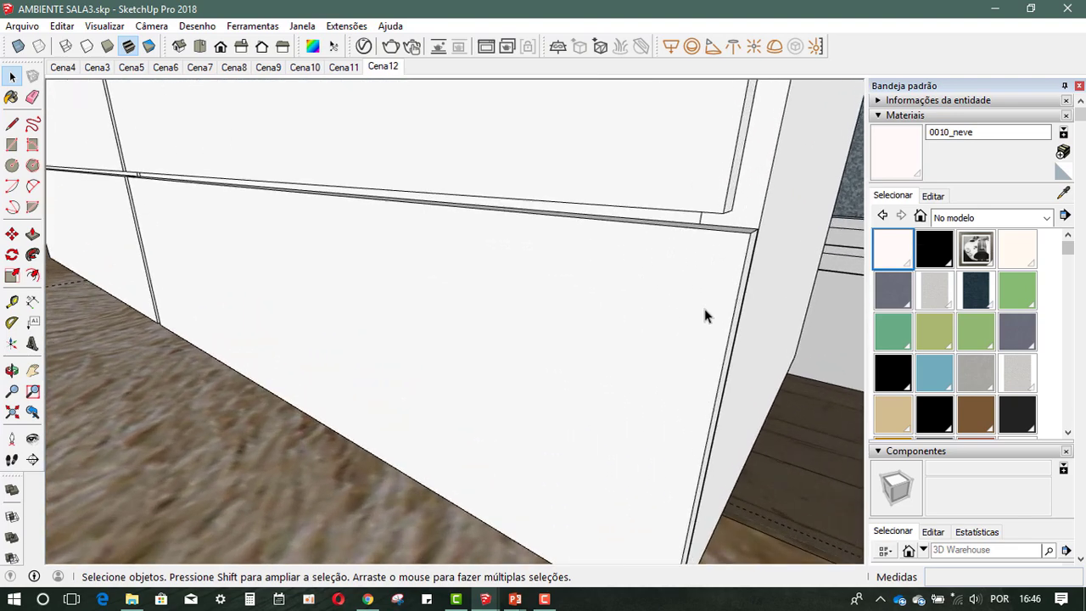
pyautogui.scroll(3, 702, 304)
pyautogui.moveTo(741, 339); pyautogui.dragTo(650, 341, button='middle')
pyautogui.press('p')
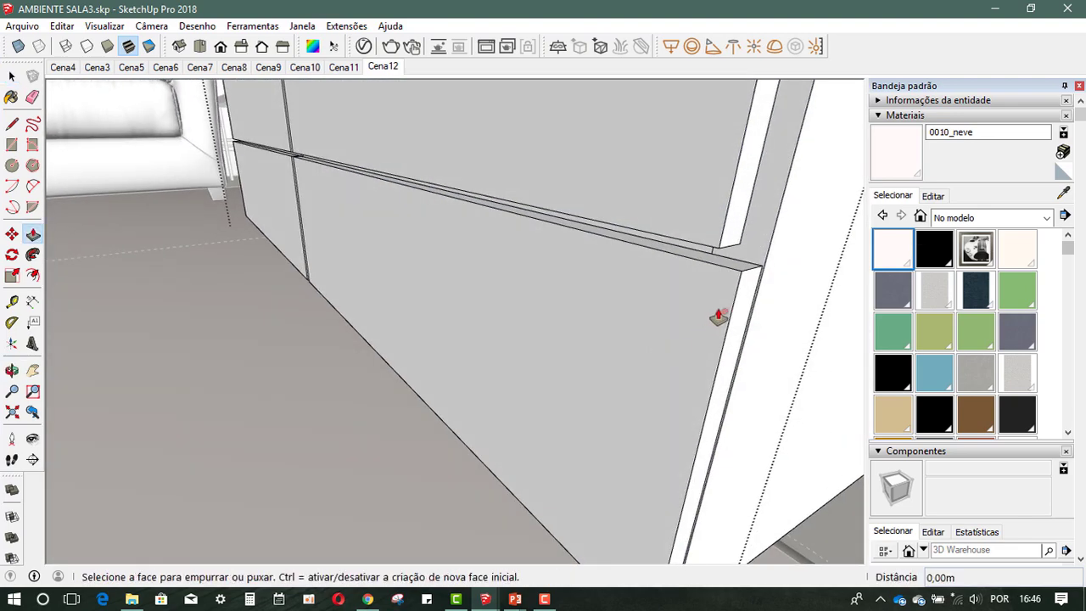
pyautogui.hotkey('ctrl', 'z')
pyautogui.press('p')
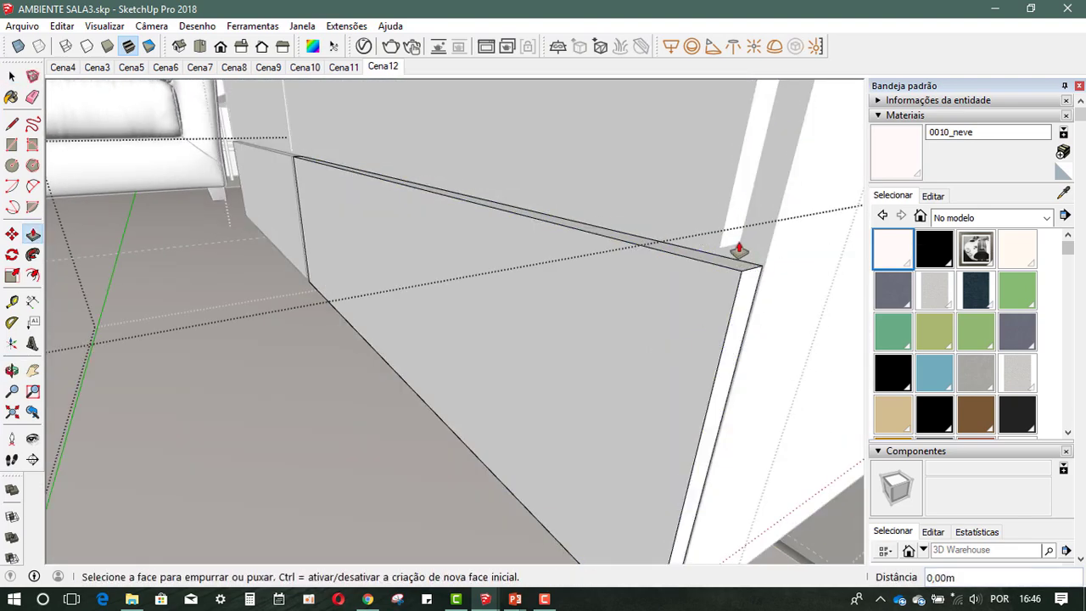
pyautogui.moveTo(746, 303); pyautogui.dragTo(726, 243)
pyautogui.press('space')
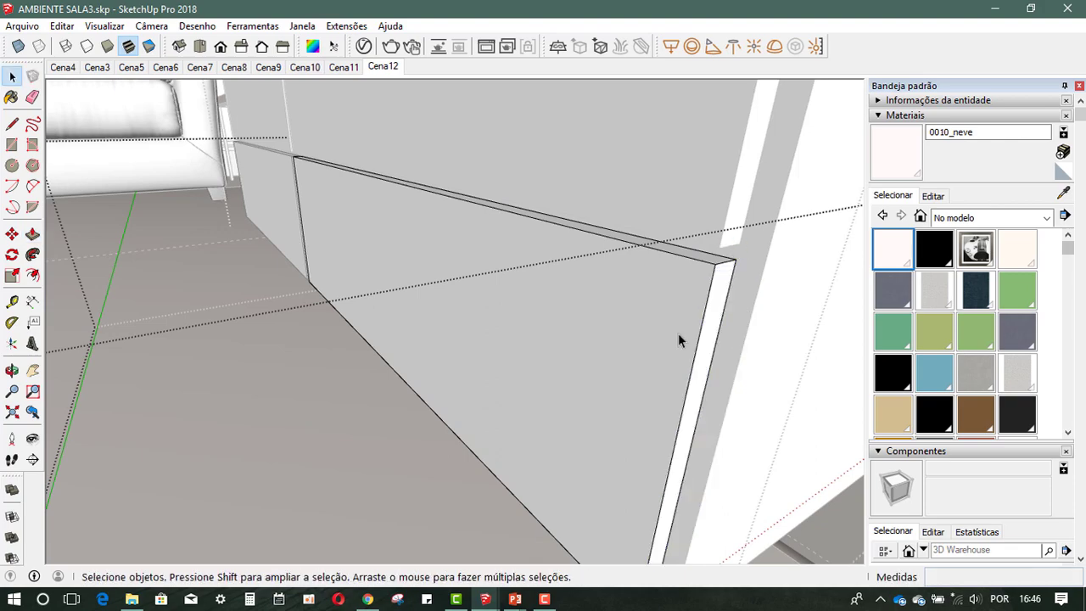
# Orbit and zoom around the cabinet to check the separated drawer fronts
pyautogui.scroll(-2, 576, 453)
pyautogui.scroll(-3, 565, 453)
pyautogui.scroll(-3, 564, 451)
pyautogui.moveTo(467, 396)
pyautogui.mouseDown(button='middle')
pyautogui.moveTo(615, 402)
pyautogui.moveTo(574, 367)
pyautogui.moveTo(581, 371)
pyautogui.mouseUp(button='middle')
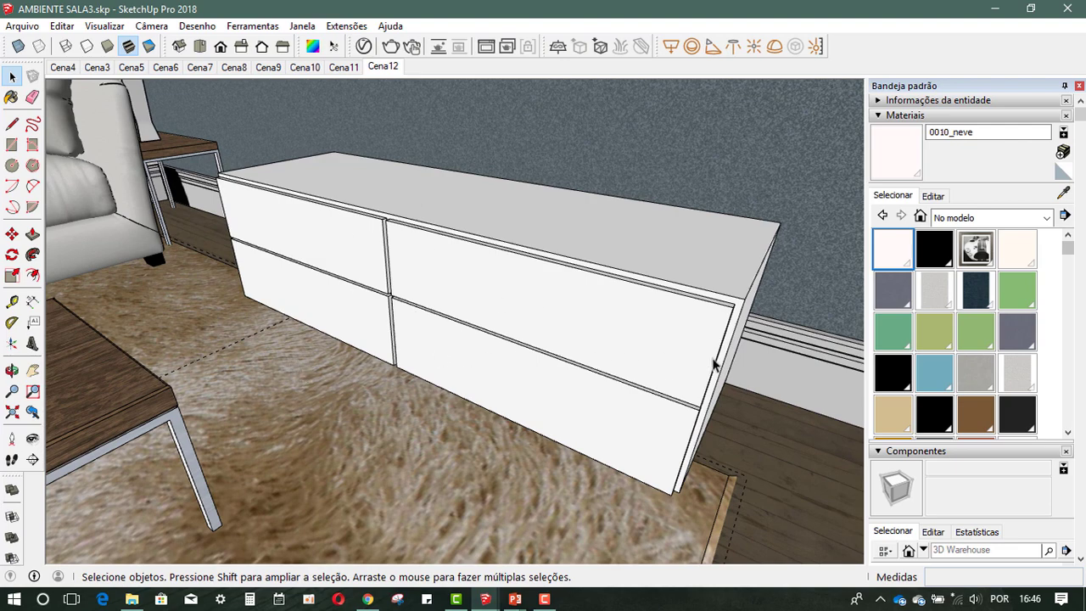
pyautogui.scroll(1, 729, 312)
pyautogui.scroll(2, 746, 297)
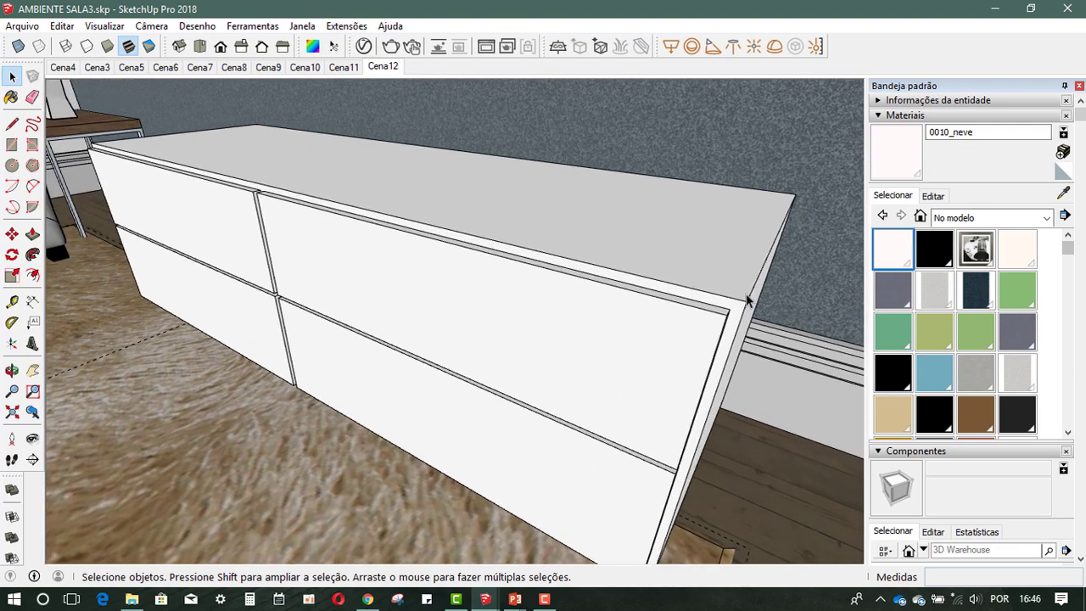
pyautogui.scroll(2, 746, 297)
pyautogui.moveTo(746, 297); pyautogui.dragTo(673, 308, button='middle')
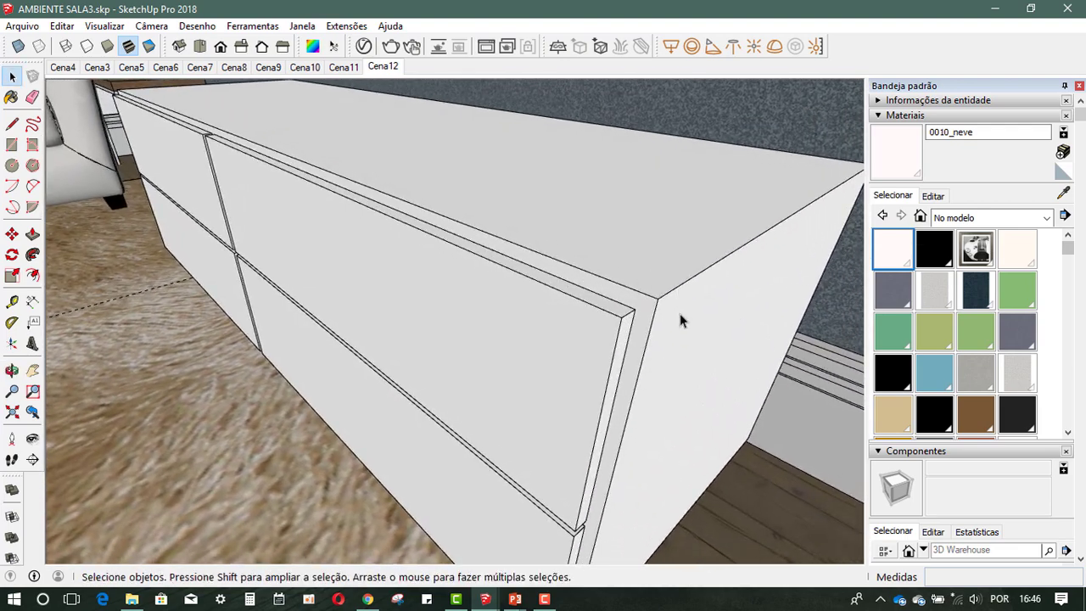
pyautogui.scroll(1, 662, 303)
pyautogui.scroll(2, 660, 297)
pyautogui.scroll(1, 663, 289)
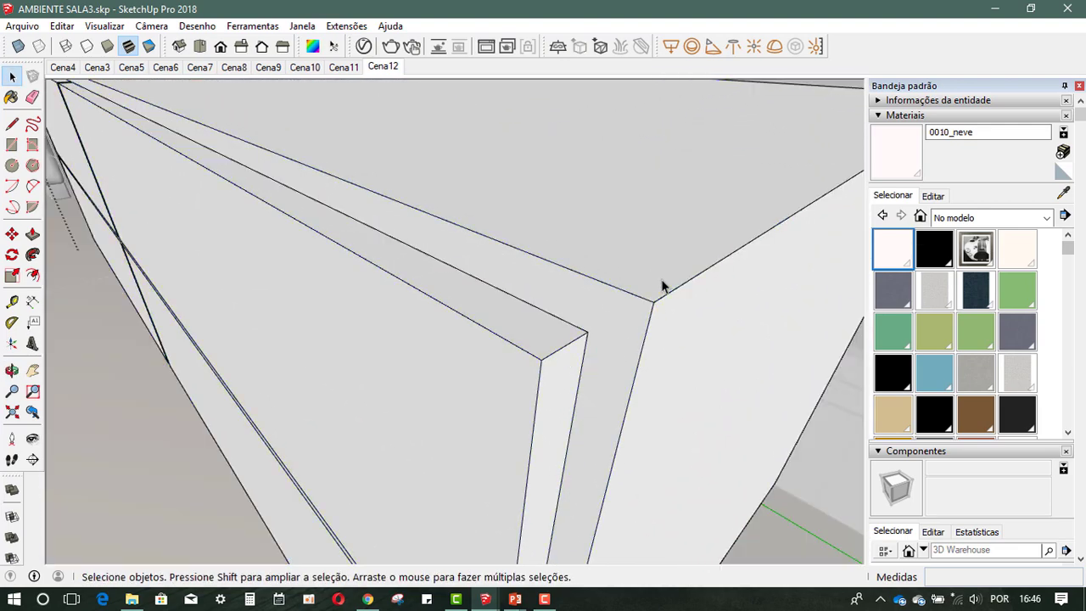
# Draw a two-point arc rounding the cabinet corner by the sofa
pyautogui.moveTo(652, 279)
pyautogui.mouseDown(button='middle')
pyautogui.moveTo(659, 334)
pyautogui.moveTo(718, 388)
pyautogui.mouseUp(button='middle')
pyautogui.press('a')
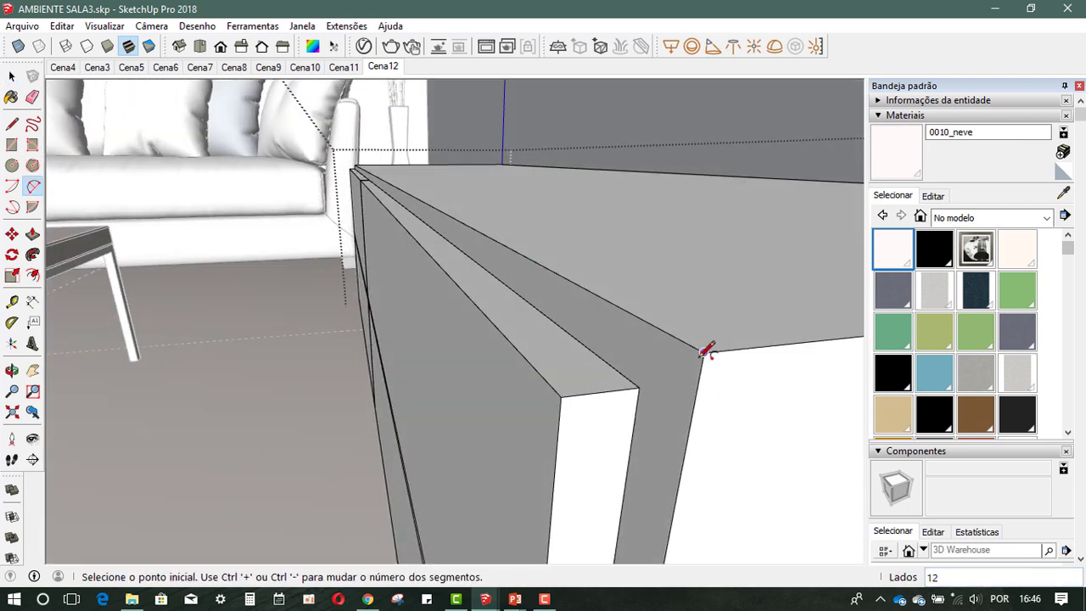
pyautogui.click(700, 381)
pyautogui.click(731, 345)
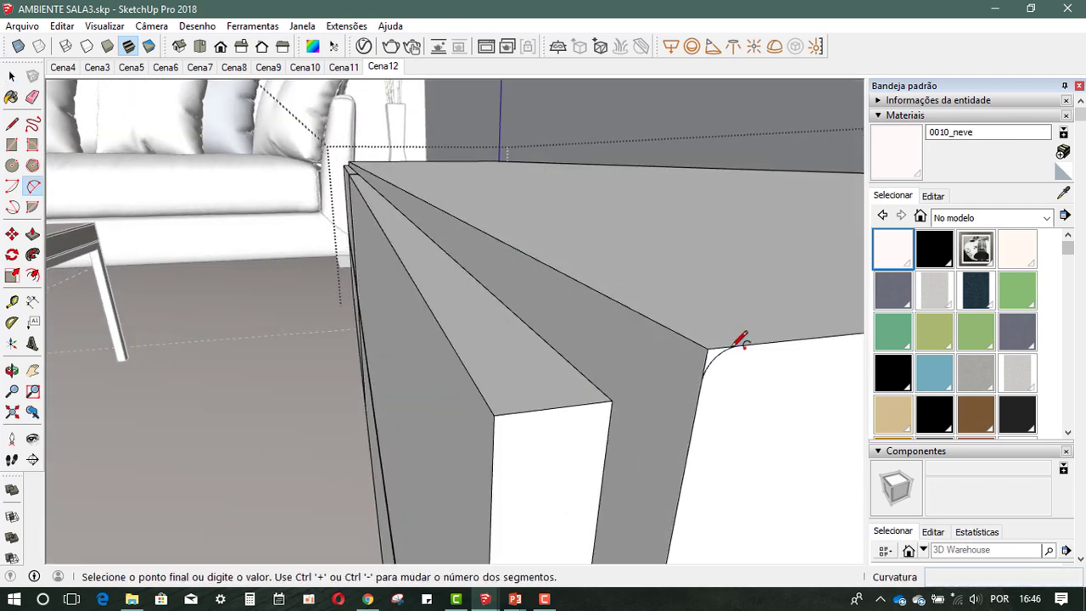
pyautogui.click(720, 359)
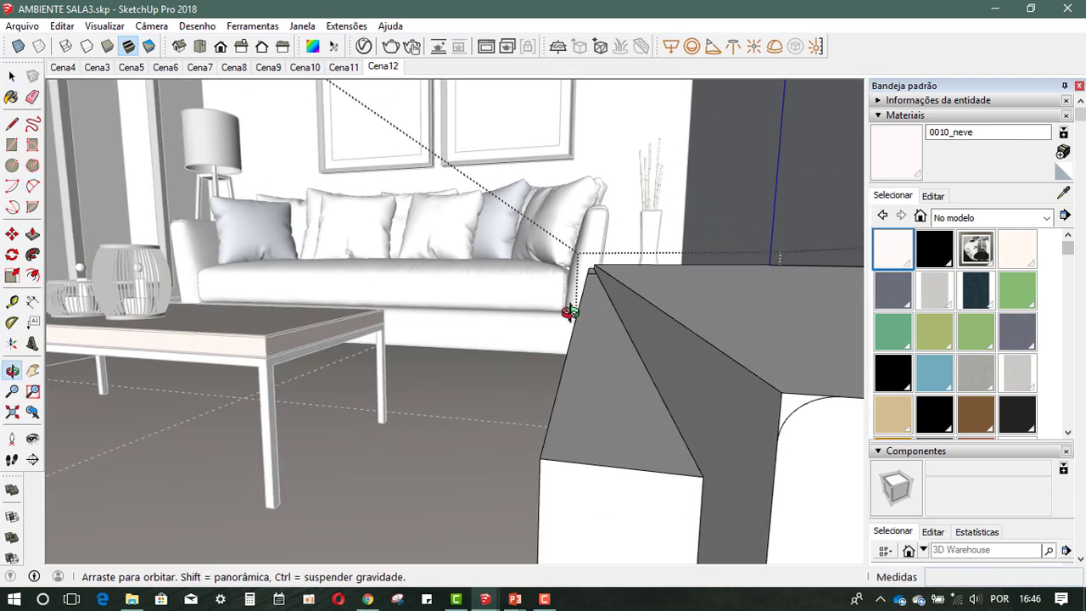
# Select the cabinet and draw a fillet arc on its top corner edge
pyautogui.moveTo(740, 373); pyautogui.dragTo(743, 299, button='middle')
pyautogui.press('space')
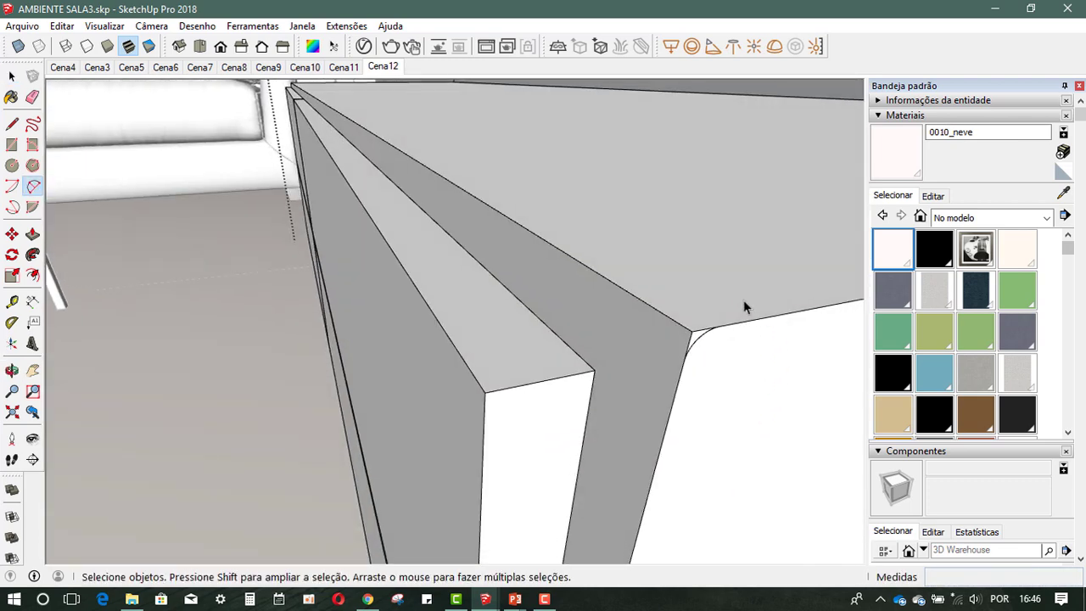
pyautogui.click(737, 301)
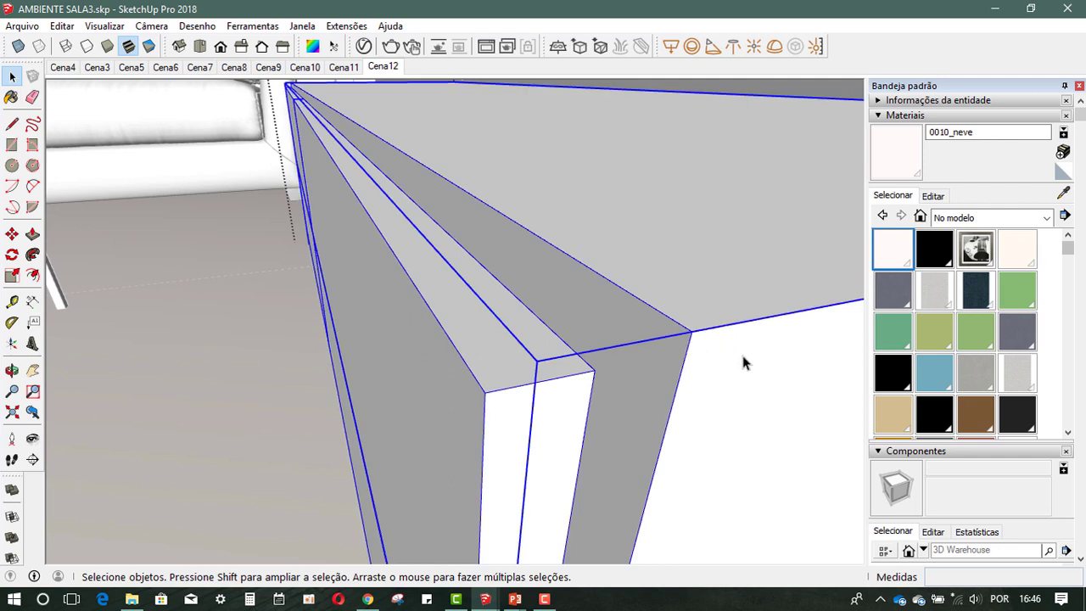
pyautogui.moveTo(741, 351); pyautogui.dragTo(611, 319, button='middle')
pyautogui.scroll(2, 611, 319)
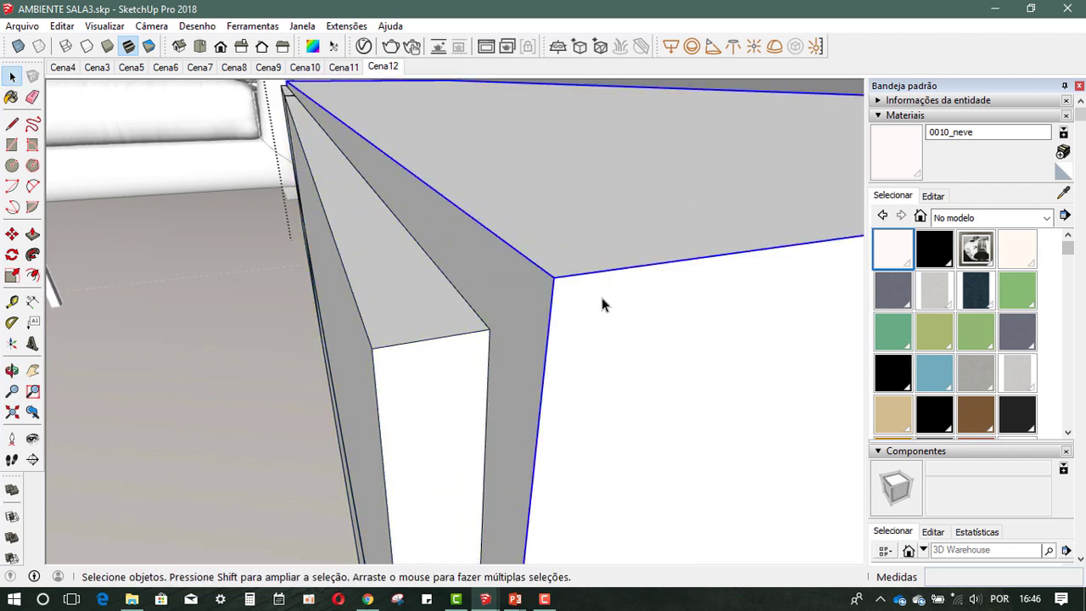
pyautogui.tripleClick(597, 306)
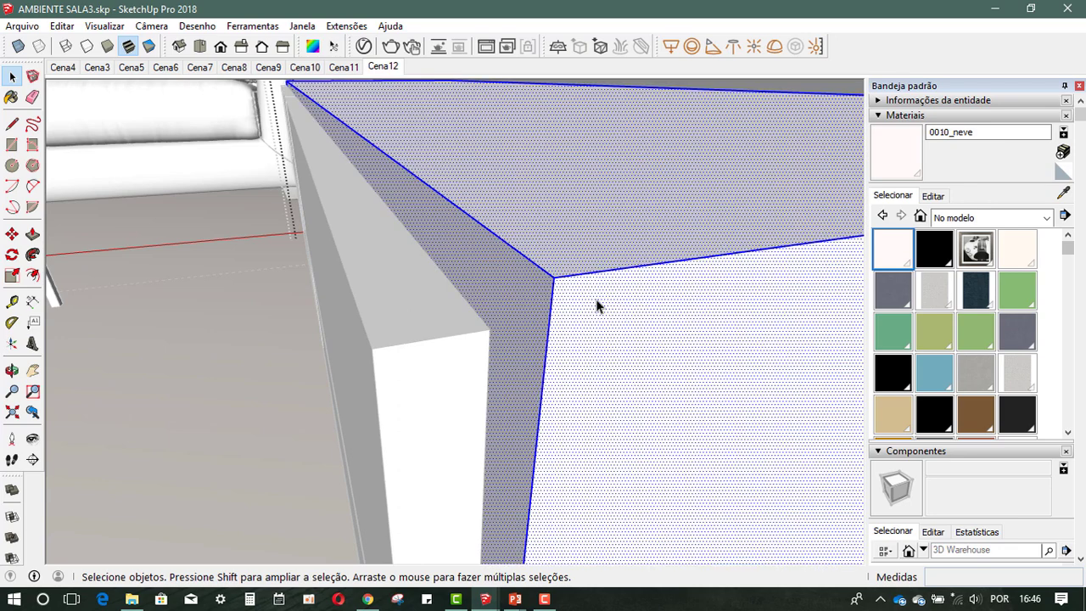
pyautogui.press('a')
pyautogui.click(549, 323)
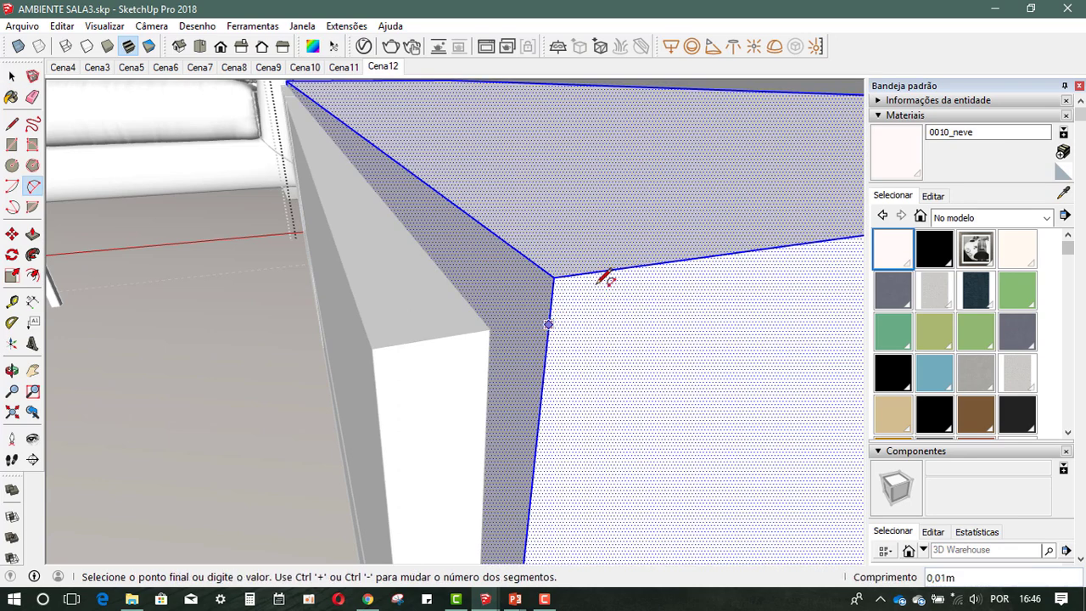
pyautogui.doubleClick(599, 270)
# Sweep the fillet profile along the cabinet's top edges with Follow Me
pyautogui.press('space')
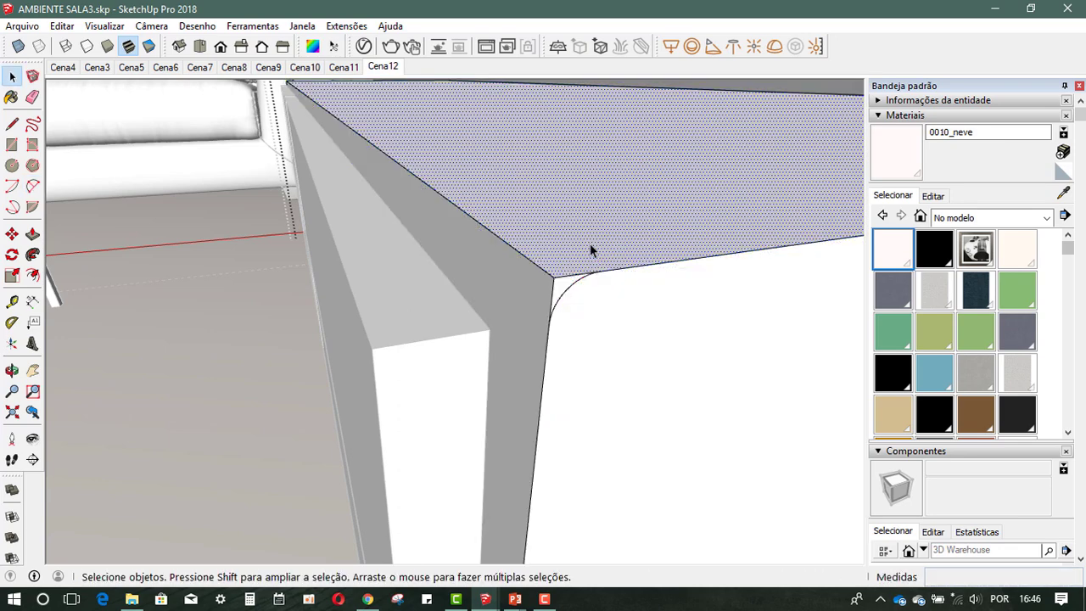
pyautogui.keyDown('shift'); pyautogui.click(572, 245); pyautogui.keyUp('shift')
pyautogui.doubleClick(573, 236)
pyautogui.keyDown('shift'); pyautogui.click(573, 236); pyautogui.keyUp('shift')
pyautogui.click(33, 254)
pyautogui.click(566, 288)
# Draw another fillet arc to round the narrow front corner
pyautogui.moveTo(572, 291)
pyautogui.mouseDown(button='middle')
pyautogui.moveTo(647, 388)
pyautogui.moveTo(670, 328)
pyautogui.mouseUp(button='middle')
pyautogui.scroll(3, 510, 289)
pyautogui.click(574, 307)
pyautogui.moveTo(504, 306)
pyautogui.mouseDown(button='middle')
pyautogui.moveTo(574, 308)
pyautogui.moveTo(552, 294)
pyautogui.mouseUp(button='middle')
pyautogui.press('a')
pyautogui.click(543, 303)
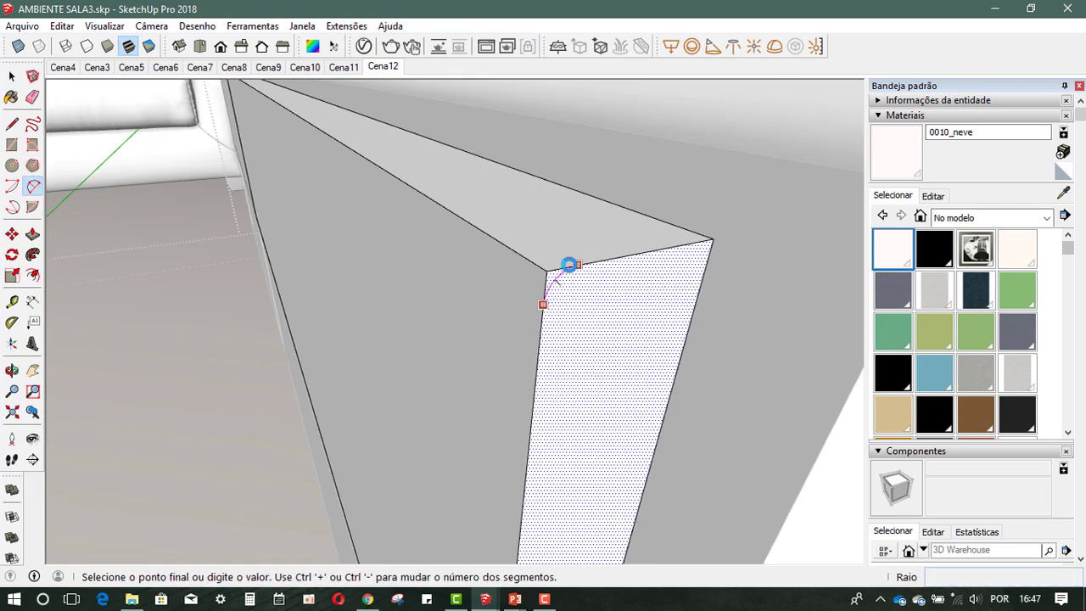
pyautogui.click(567, 262)
pyautogui.click(609, 257)
pyautogui.press('space')
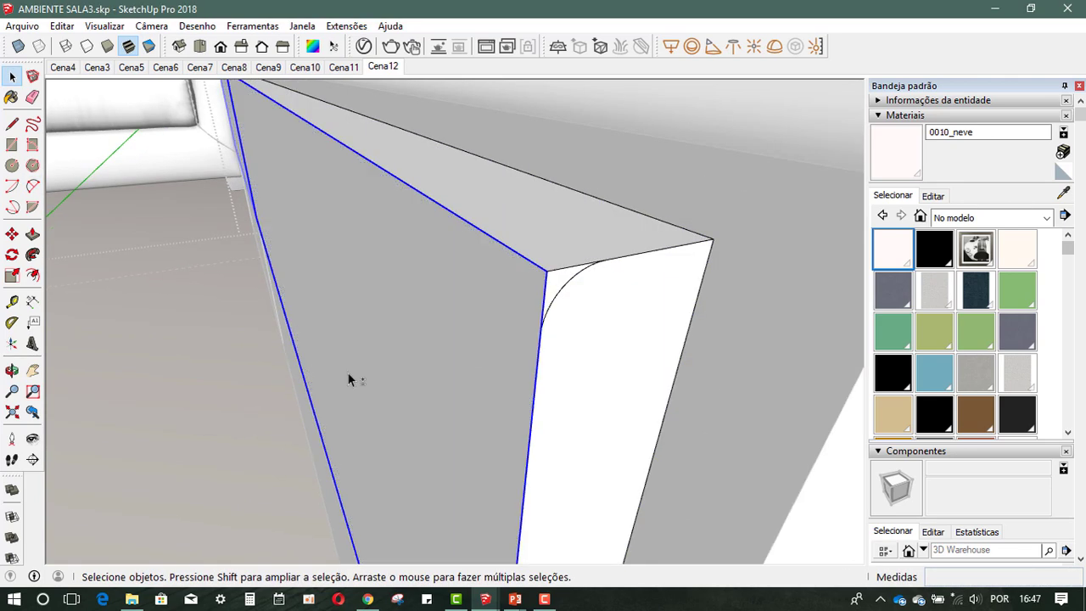
# Orbit and zoom out to a full view of the cabinet
pyautogui.press('p')
pyautogui.moveTo(552, 289); pyautogui.dragTo(604, 329, button='middle')
pyautogui.press('space')
pyautogui.scroll(-5, 563, 413)
pyautogui.moveTo(562, 412); pyautogui.dragTo(502, 225, button='middle')
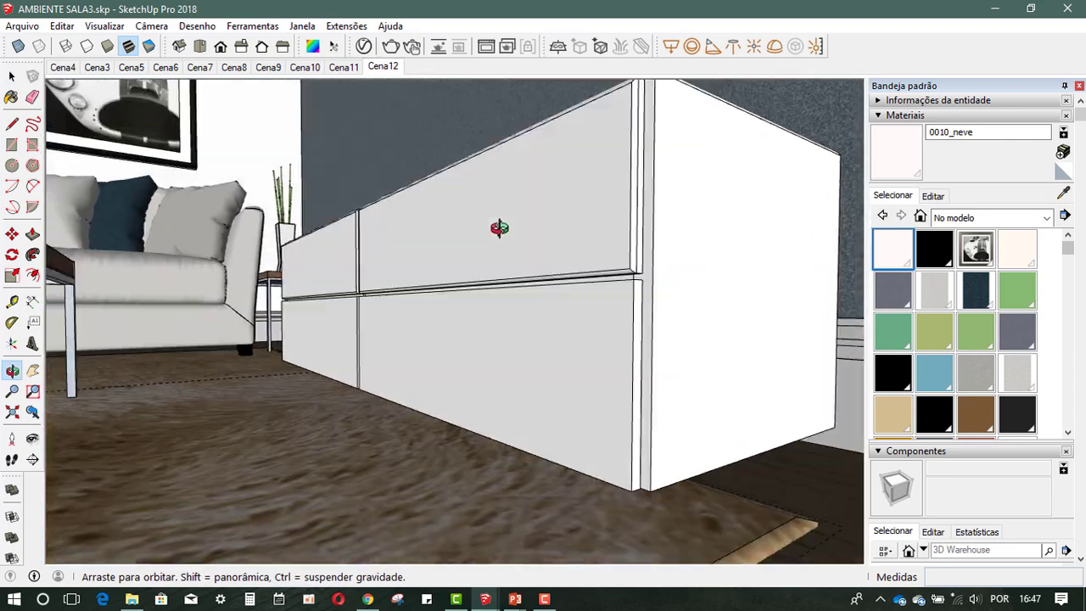
pyautogui.scroll(5, 502, 225)
pyautogui.scroll(-5, 561, 413)
pyautogui.moveTo(543, 364)
pyautogui.mouseDown(button='middle')
pyautogui.moveTo(562, 413)
pyautogui.moveTo(509, 358)
pyautogui.moveTo(487, 379)
pyautogui.mouseUp(button='middle')
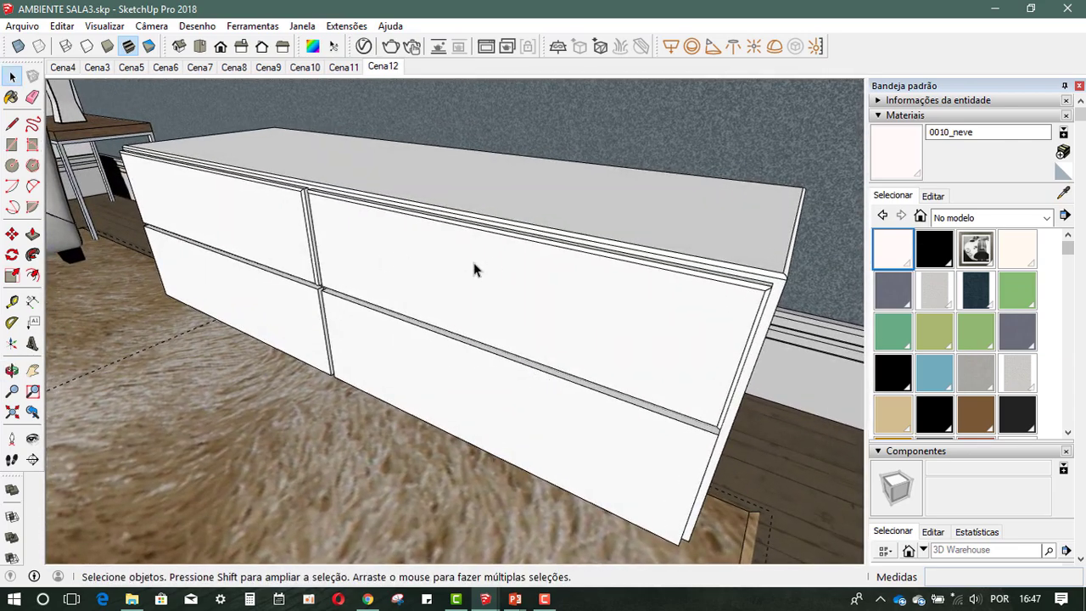
# Render the cabinet in V-Ray, save it to history, and toggle between new and previous renders
pyautogui.click(391, 48)
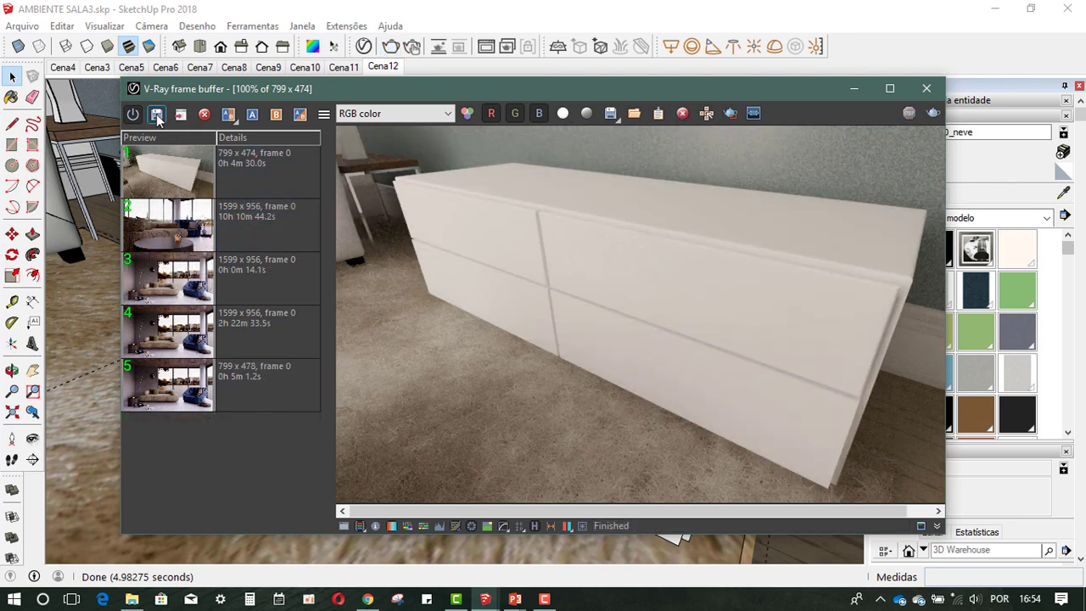
pyautogui.click(157, 113)
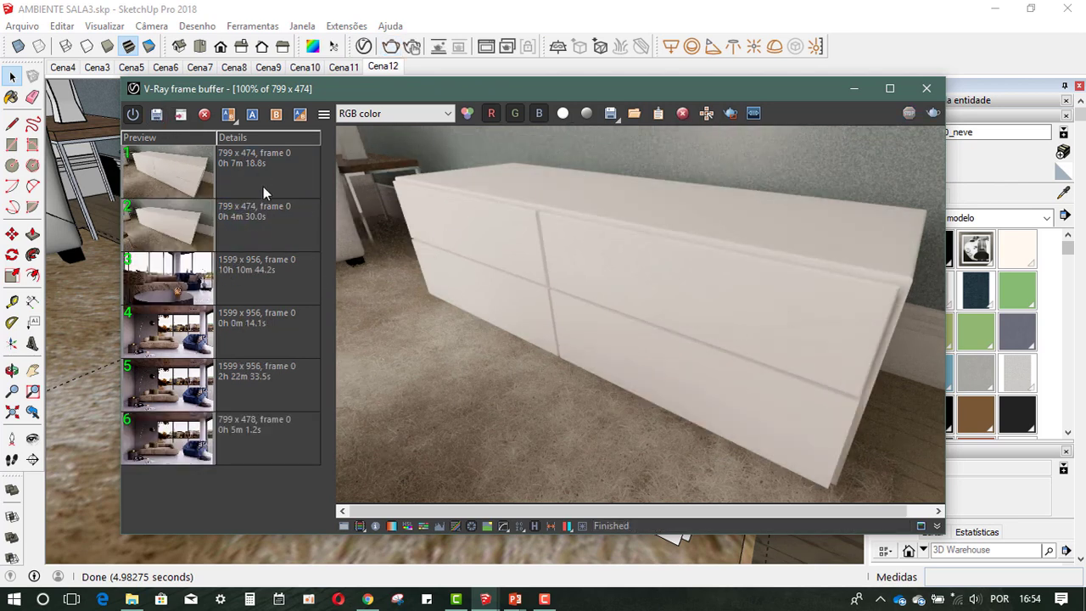
pyautogui.doubleClick(242, 224)
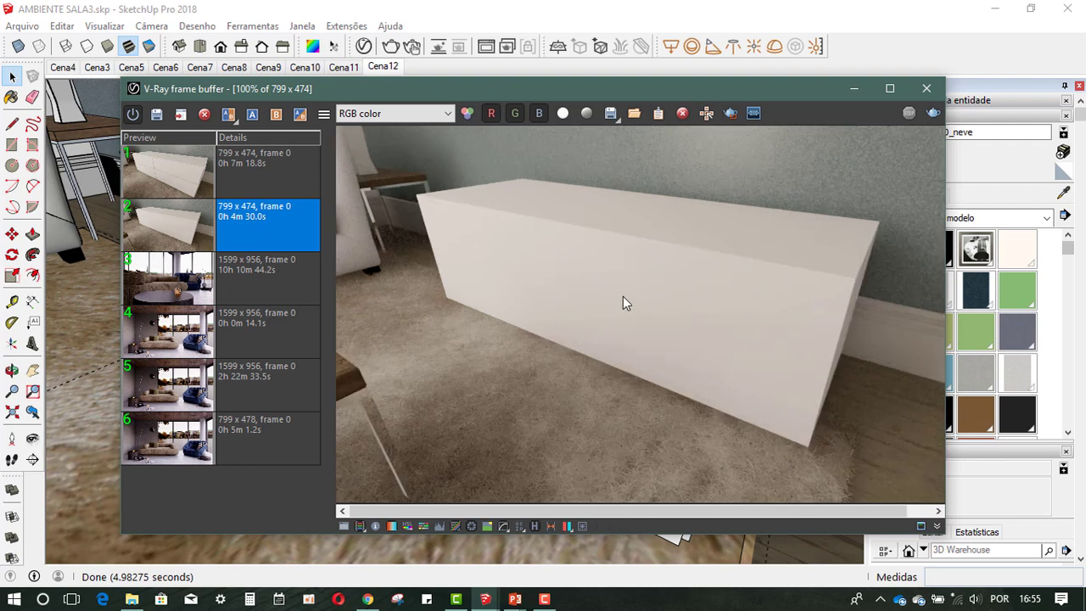
pyautogui.doubleClick(241, 170)
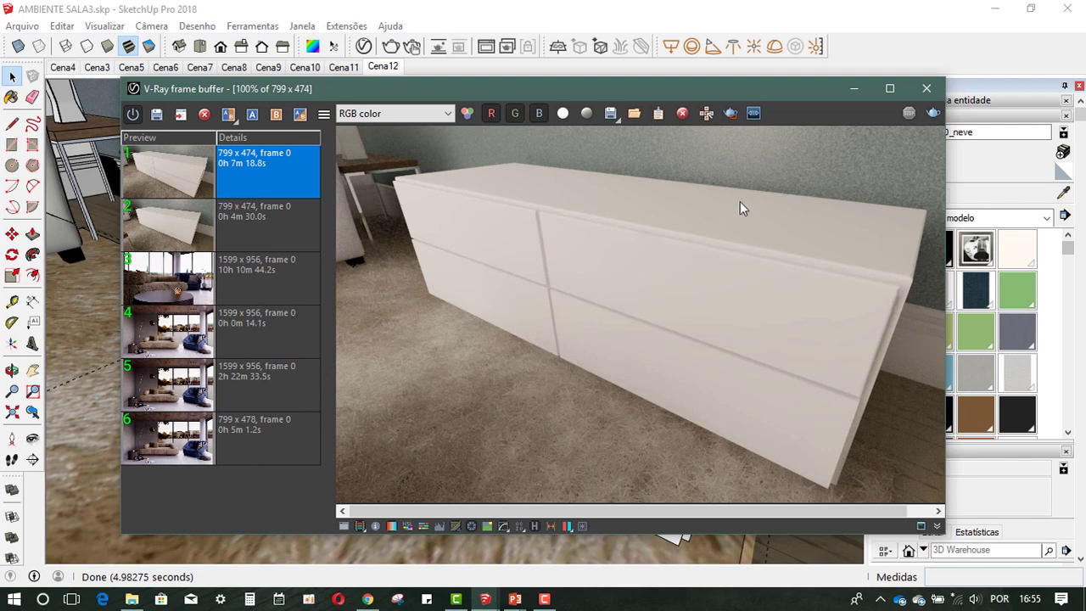
pyautogui.doubleClick(255, 225)
pyautogui.doubleClick(268, 171)
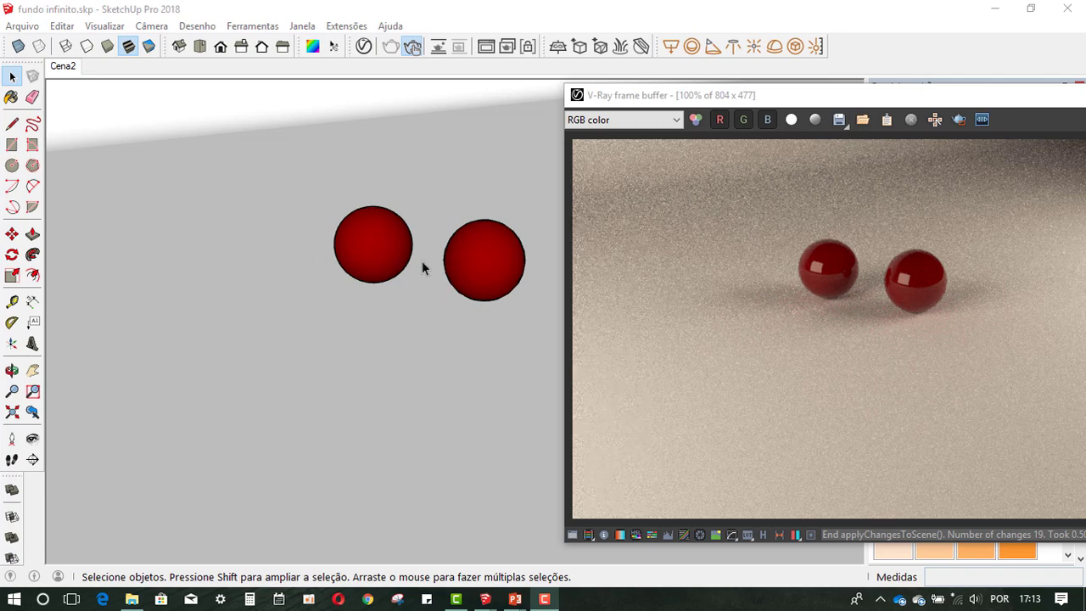
# Orbit closer around the red spheres and move the render window off the second sphere
pyautogui.scroll(2, 381, 225)
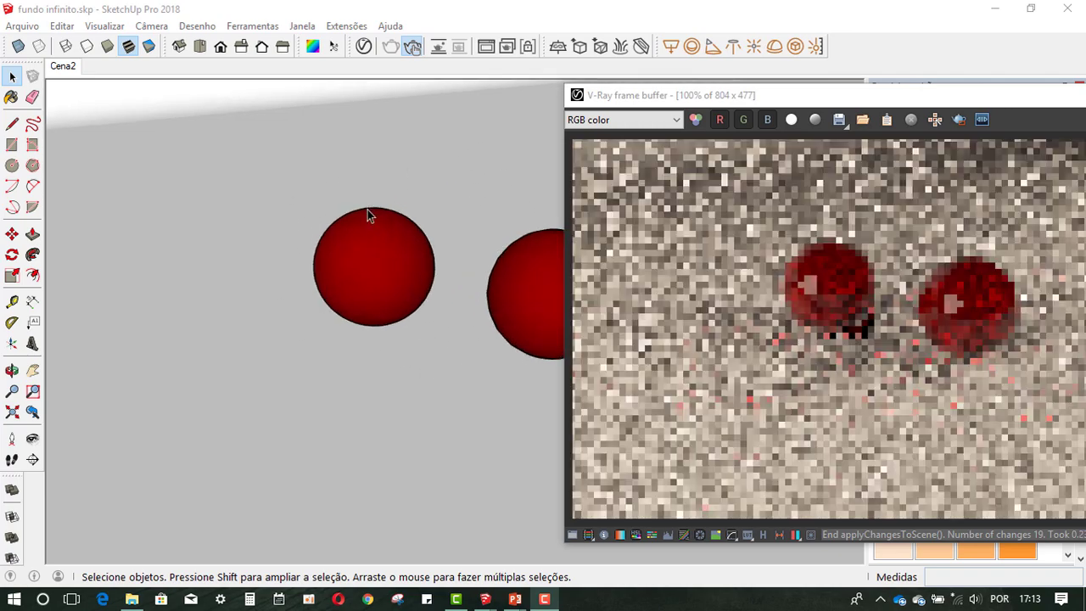
pyautogui.scroll(2, 367, 209)
pyautogui.moveTo(480, 293)
pyautogui.mouseDown(button='middle')
pyautogui.moveTo(450, 268)
pyautogui.moveTo(416, 195)
pyautogui.mouseUp(button='middle')
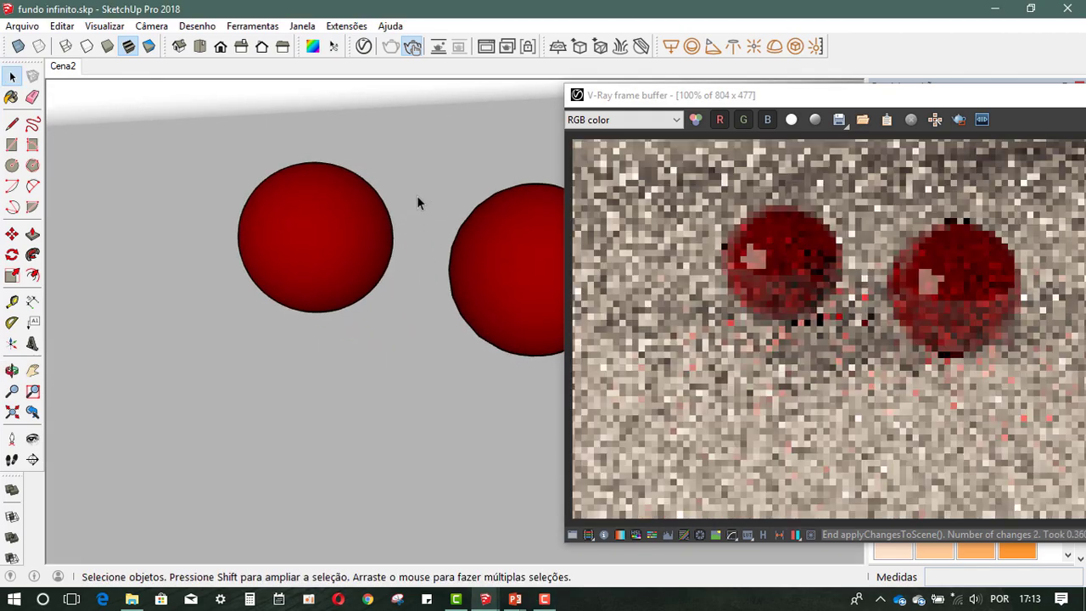
pyautogui.scroll(2, 417, 195)
pyautogui.scroll(2, 419, 196)
pyautogui.moveTo(419, 286); pyautogui.dragTo(436, 278, button='middle')
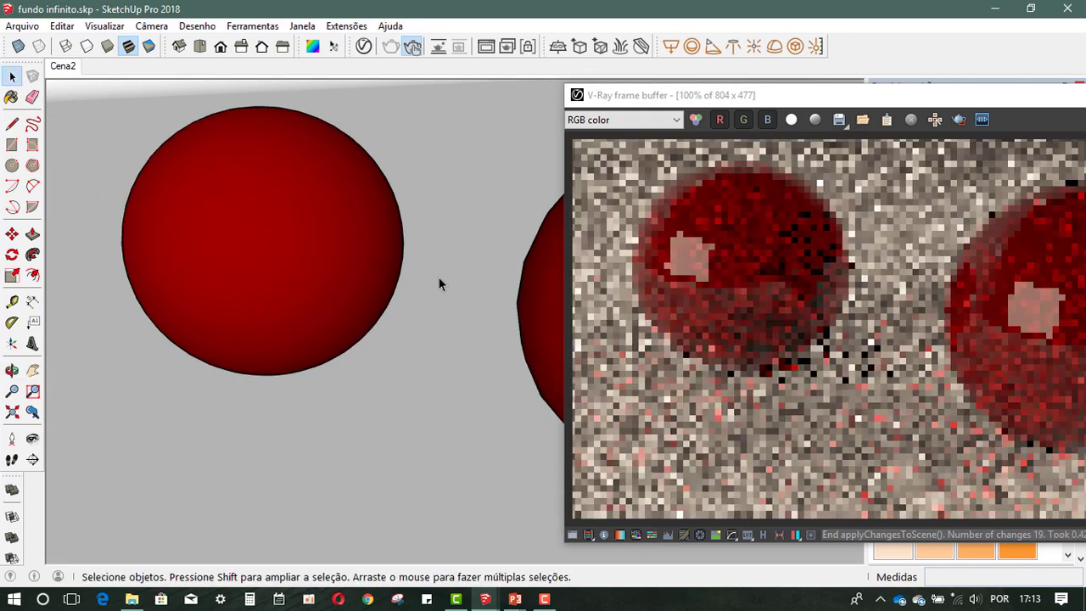
pyautogui.moveTo(708, 97); pyautogui.dragTo(488, 94)
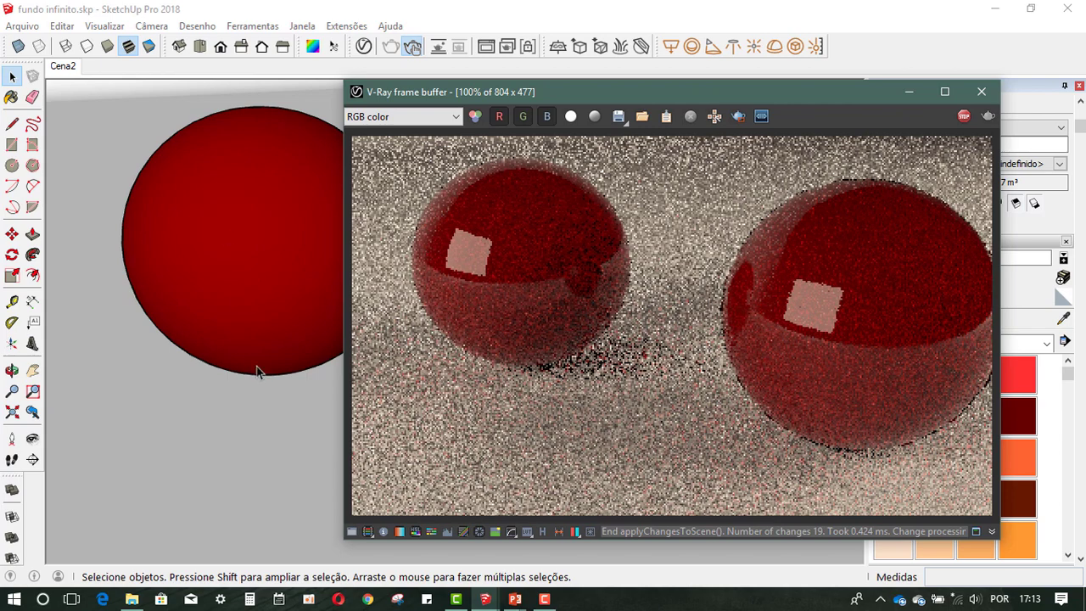
pyautogui.moveTo(259, 370)
pyautogui.mouseDown(button='middle')
pyautogui.moveTo(189, 345)
pyautogui.moveTo(201, 364)
pyautogui.mouseUp(button='middle')
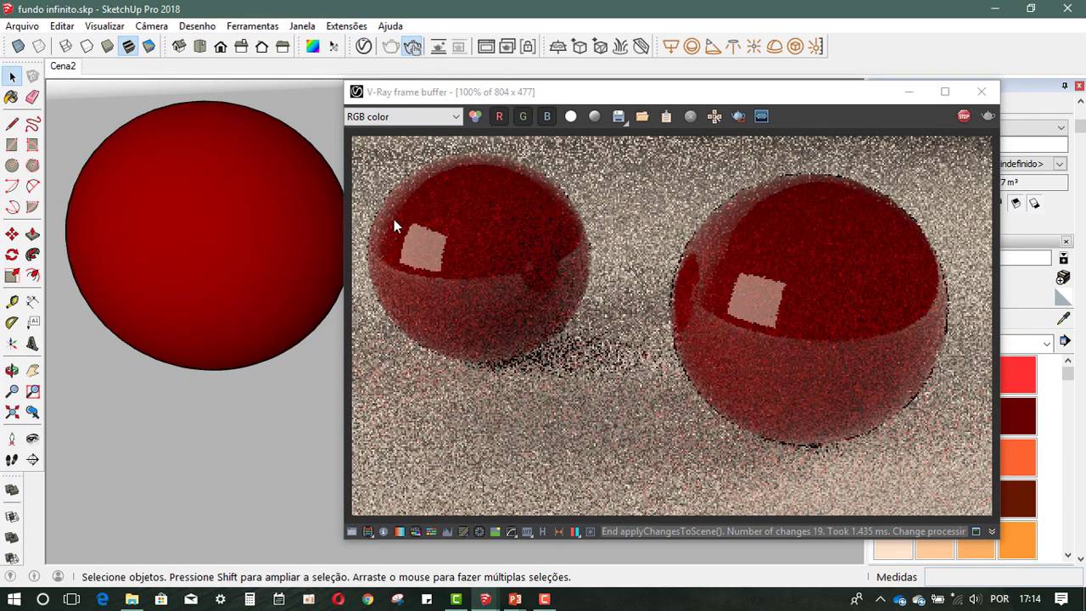
pyautogui.moveTo(760, 94)
pyautogui.mouseDown()
pyautogui.moveTo(581, 310)
pyautogui.moveTo(538, 225)
pyautogui.mouseUp()
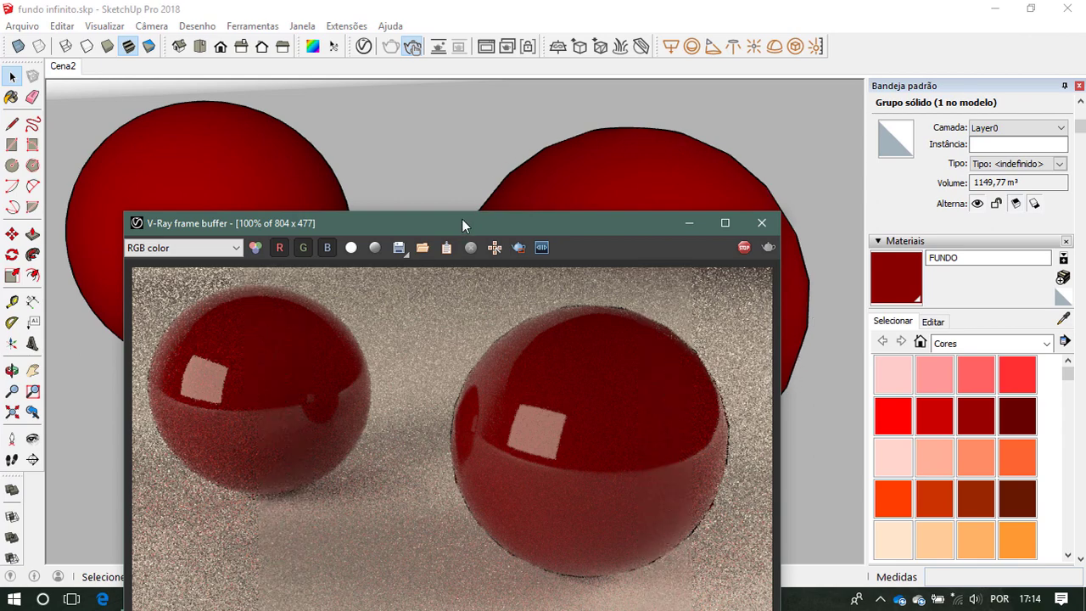
pyautogui.moveTo(462, 222)
pyautogui.mouseDown()
pyautogui.moveTo(739, 102)
pyautogui.moveTo(829, 100)
pyautogui.mouseUp()
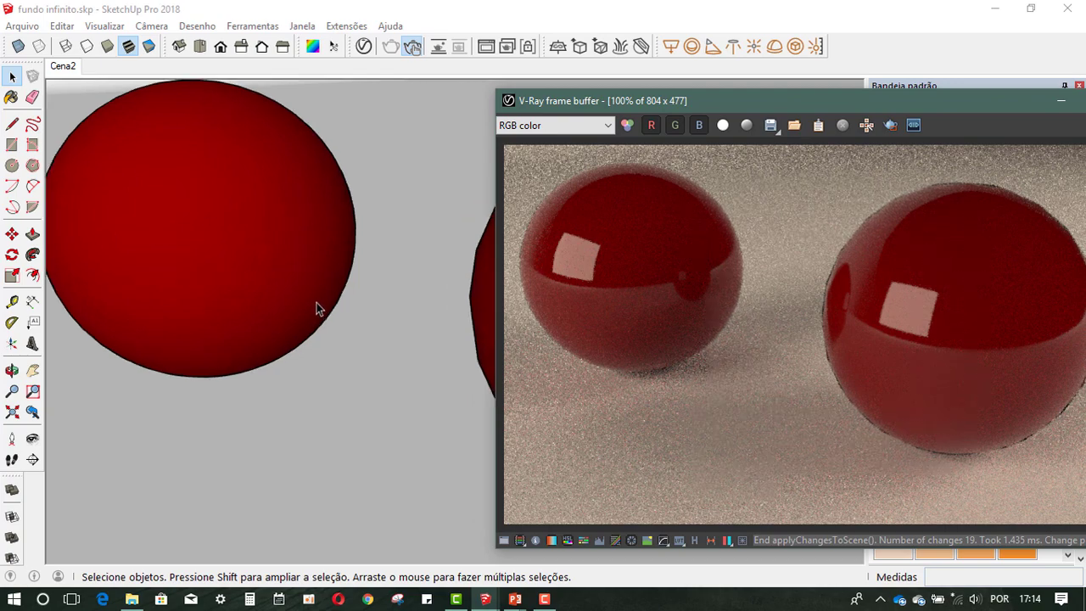
# Orbit around the spheres, then return to the previous camera view
pyautogui.scroll(2, 318, 299)
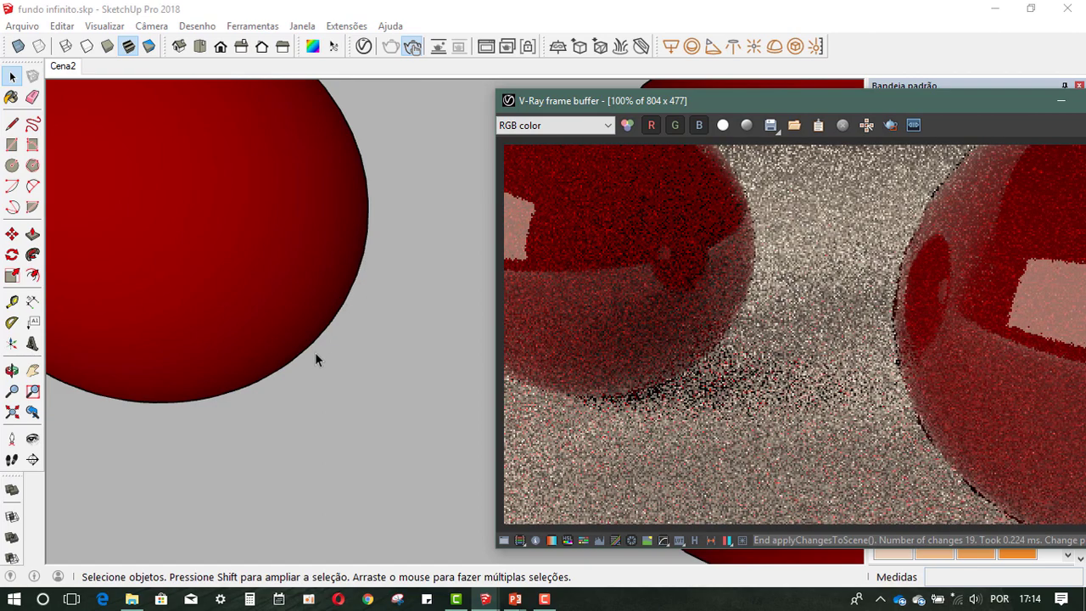
pyautogui.scroll(-3, 289, 254)
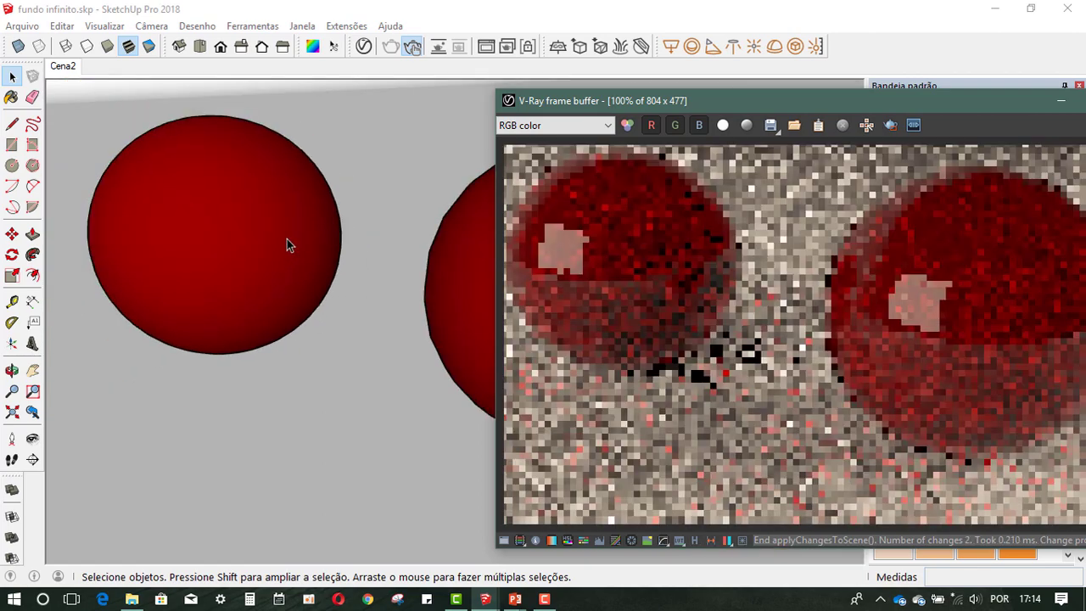
pyautogui.scroll(-2, 292, 225)
pyautogui.scroll(-2, 301, 219)
pyautogui.moveTo(304, 227)
pyautogui.mouseDown(button='middle')
pyautogui.moveTo(359, 296)
pyautogui.moveTo(399, 286)
pyautogui.mouseUp(button='middle')
pyautogui.scroll(-2, 378, 234)
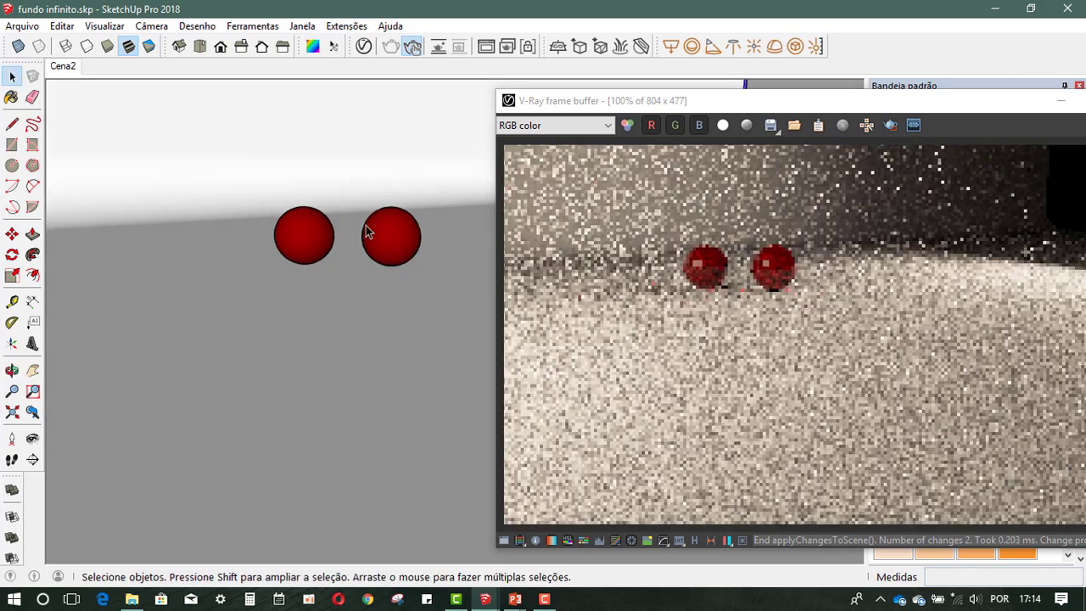
pyautogui.moveTo(710, 104); pyautogui.dragTo(644, 96)
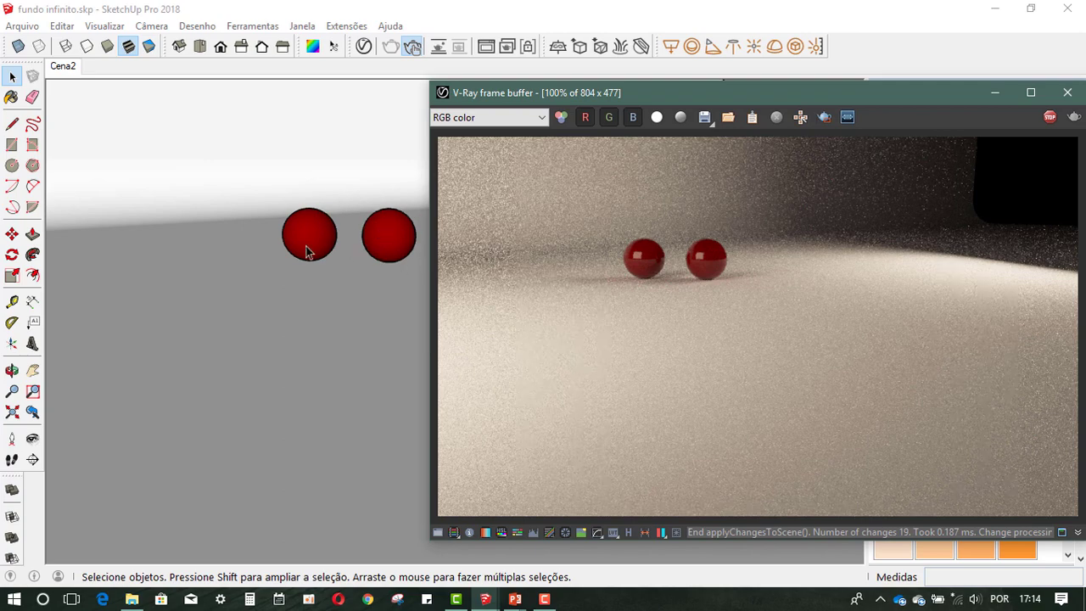
pyautogui.moveTo(308, 250); pyautogui.dragTo(400, 270, button='middle')
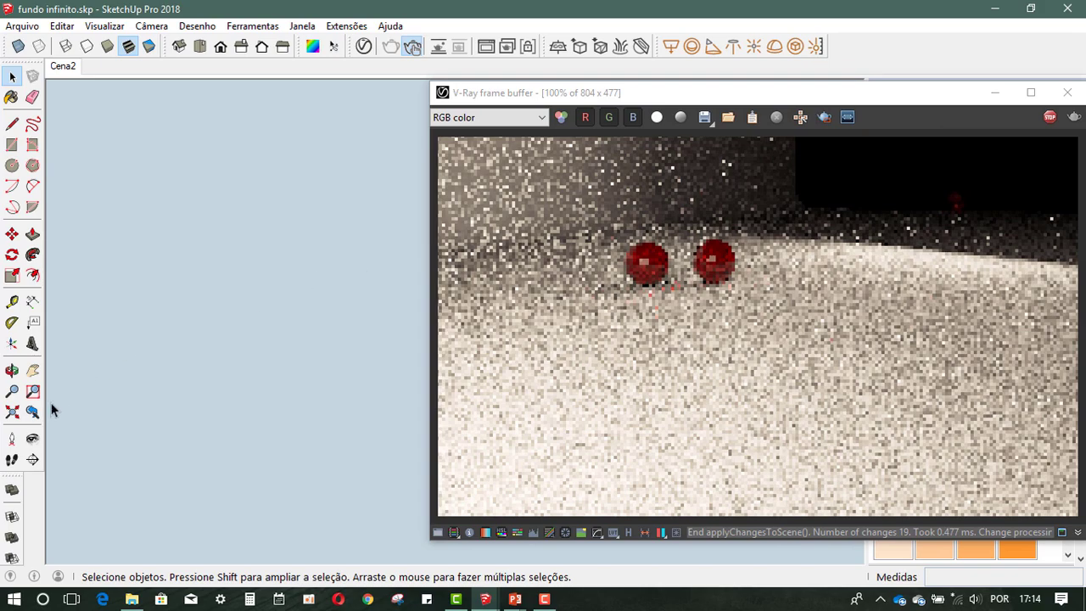
pyautogui.click(32, 412)
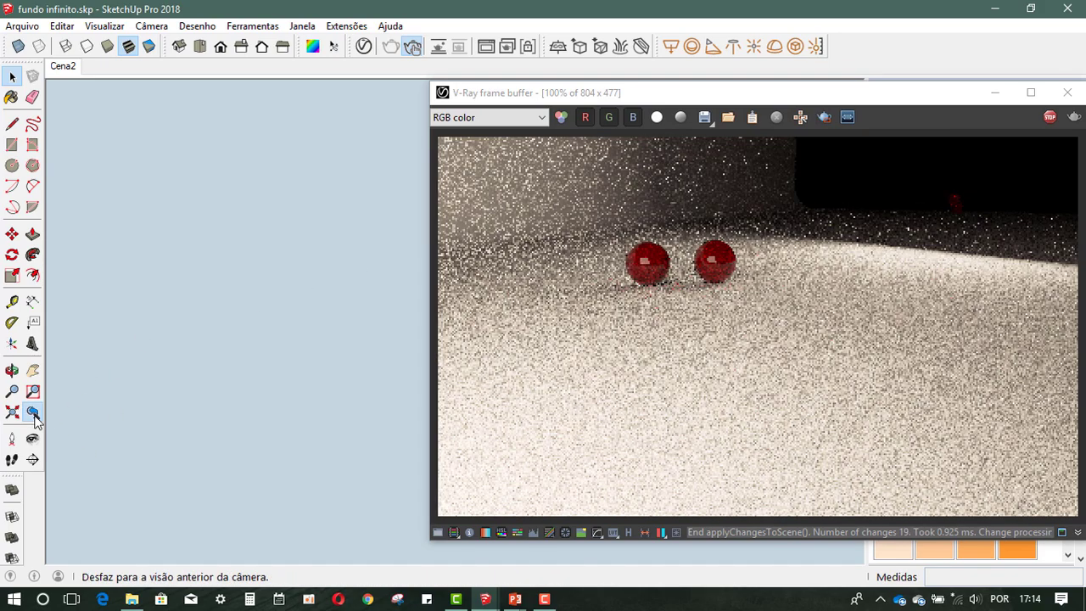
pyautogui.click(34, 422)
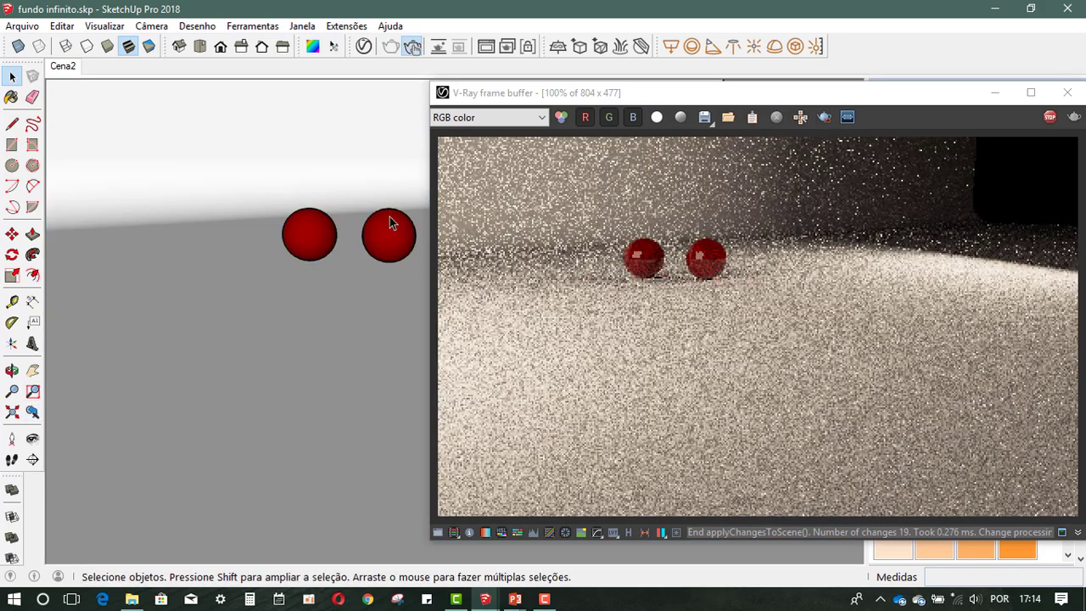
# Zoom and reposition the render window so both red spheres are framed side by side
pyautogui.scroll(2, 389, 217)
pyautogui.scroll(3, 349, 218)
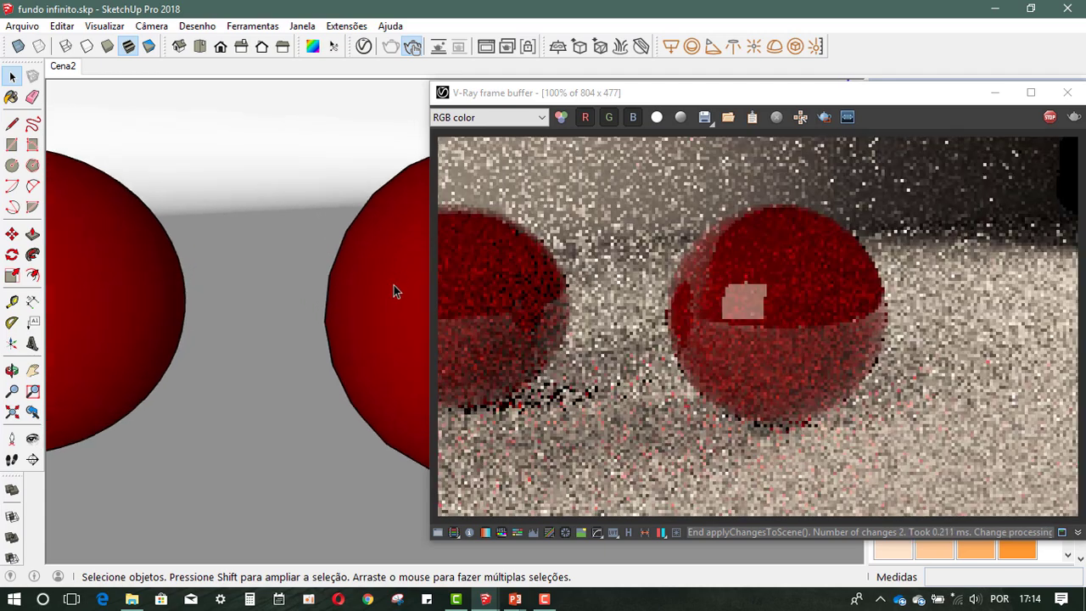
pyautogui.scroll(1, 399, 300)
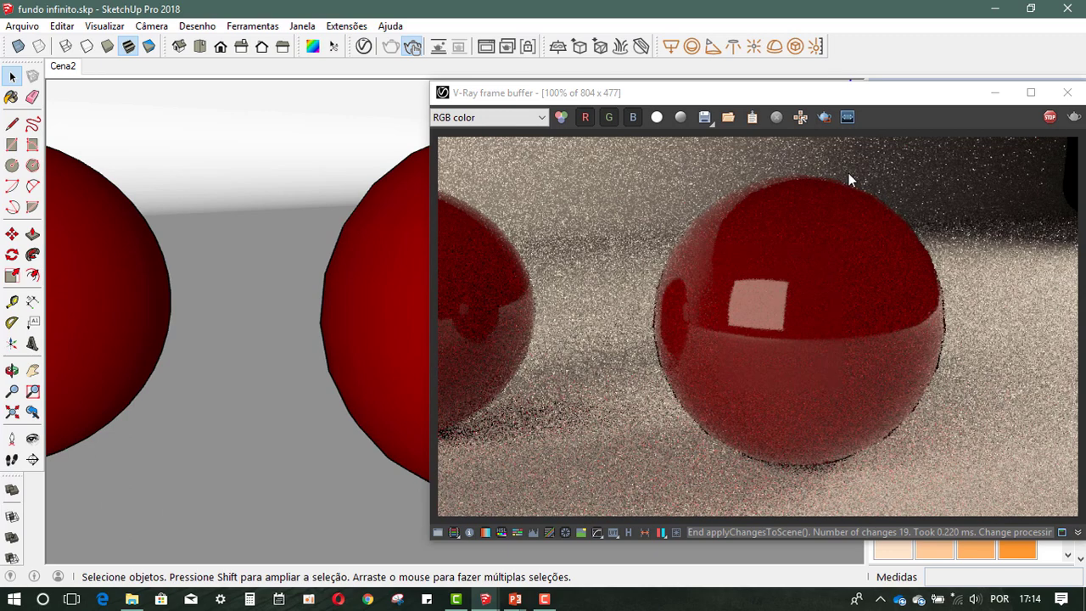
pyautogui.moveTo(489, 93); pyautogui.dragTo(773, 99)
pyautogui.moveTo(409, 245)
pyautogui.mouseDown(button='middle')
pyautogui.moveTo(467, 289)
pyautogui.moveTo(504, 238)
pyautogui.mouseUp(button='middle')
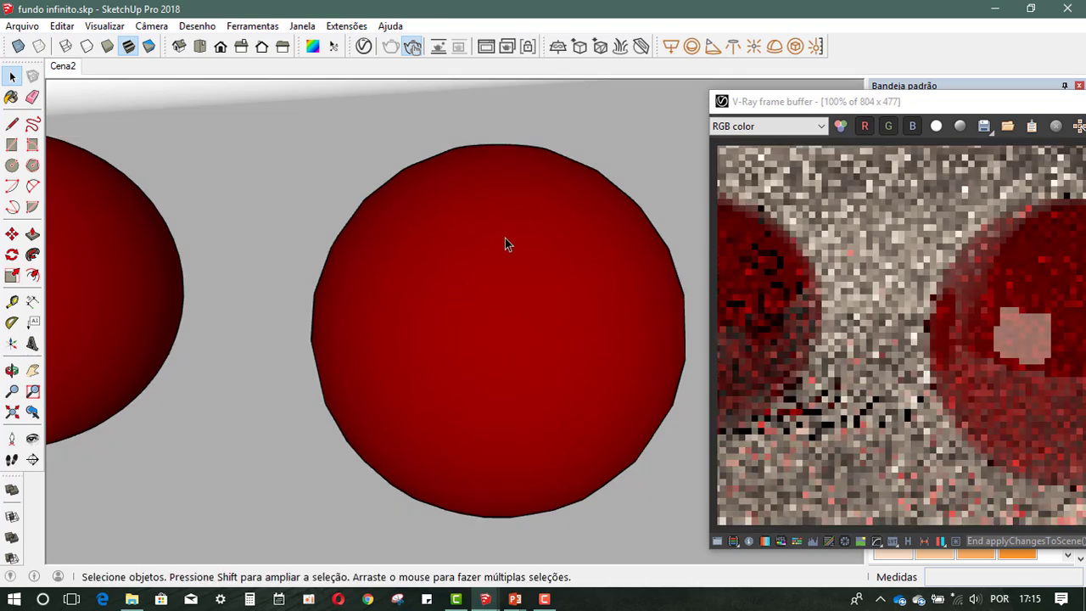
pyautogui.scroll(-2, 500, 231)
pyautogui.scroll(-2, 466, 227)
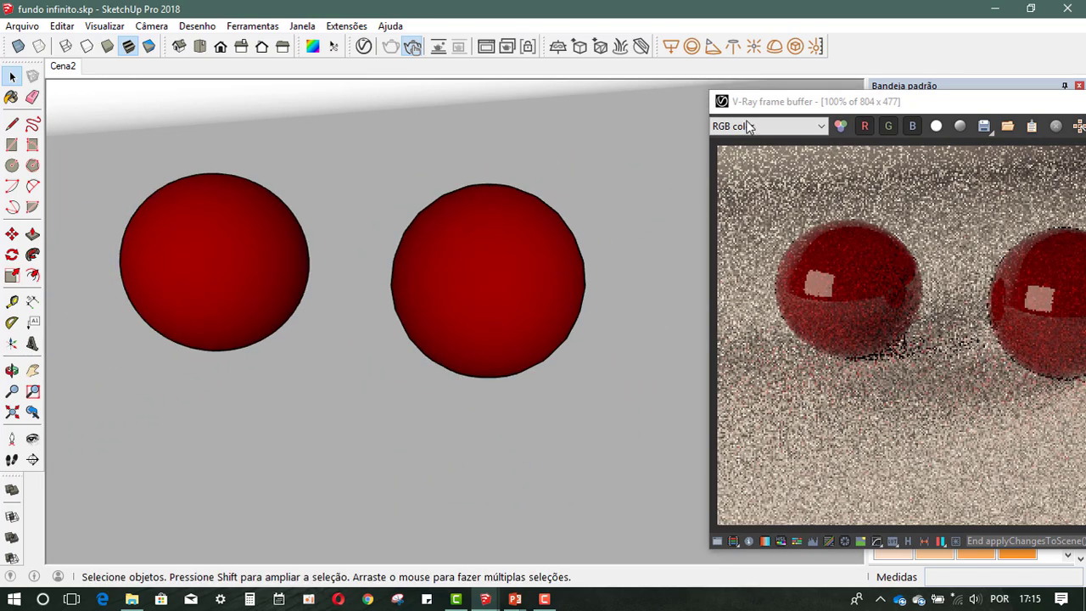
pyautogui.moveTo(765, 106); pyautogui.dragTo(532, 76)
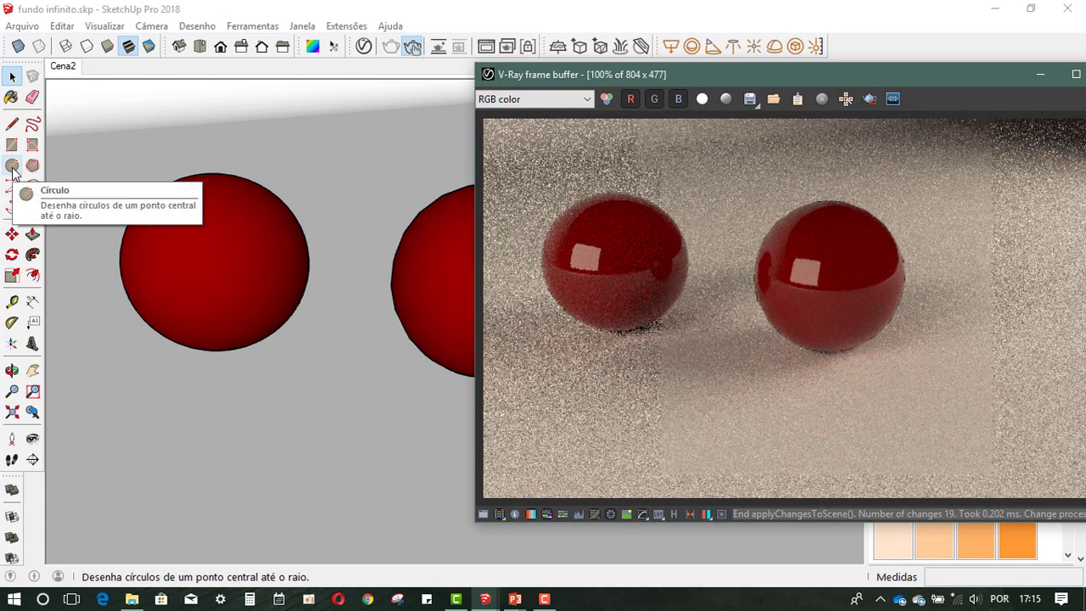
# Draw a 24-sided circle on the floor beneath the red spheres
pyautogui.click(13, 169)
pyautogui.scroll(-2, 176, 204)
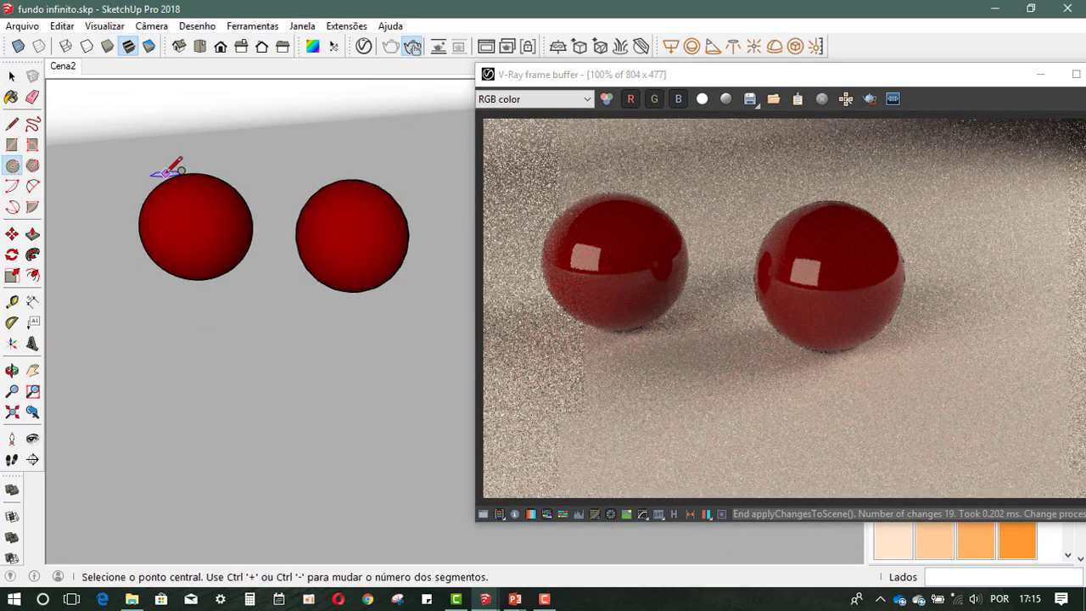
pyautogui.scroll(-2, 170, 174)
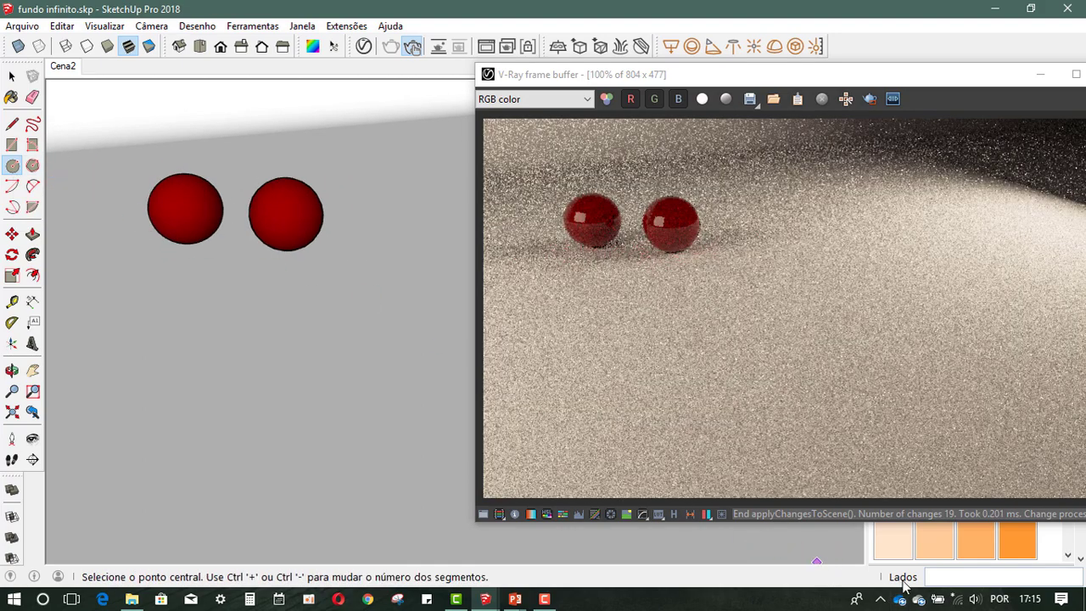
pyautogui.write('2')
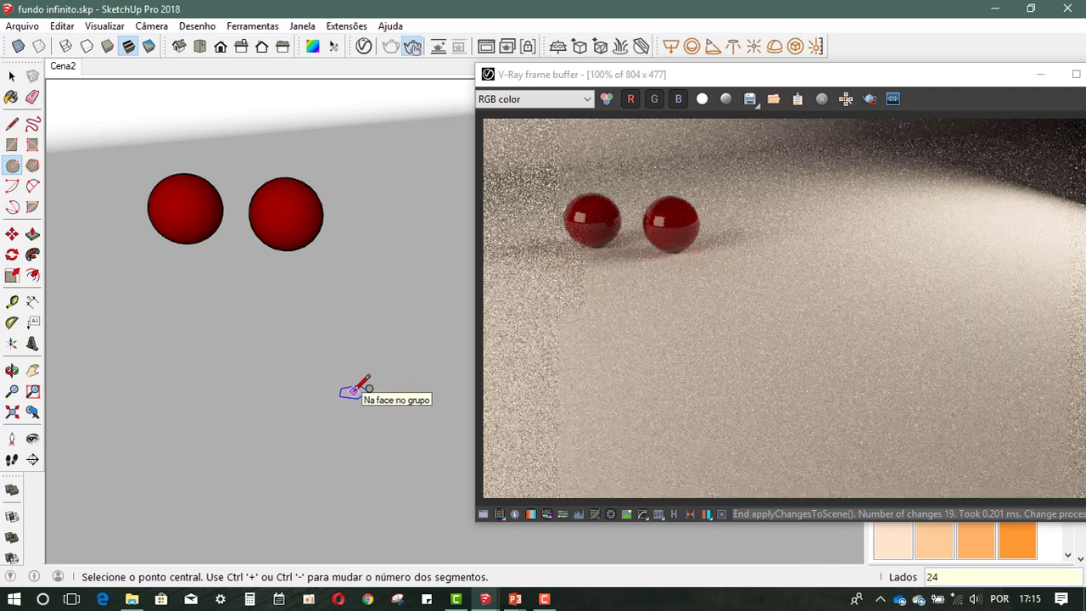
pyautogui.write('4')
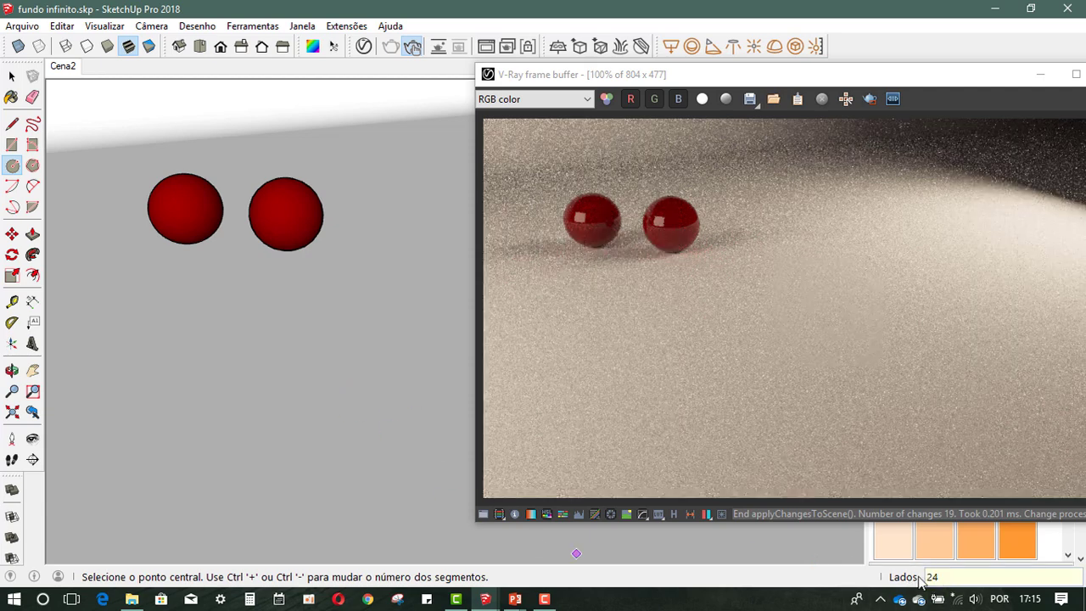
pyautogui.click(291, 375)
pyautogui.click(439, 393)
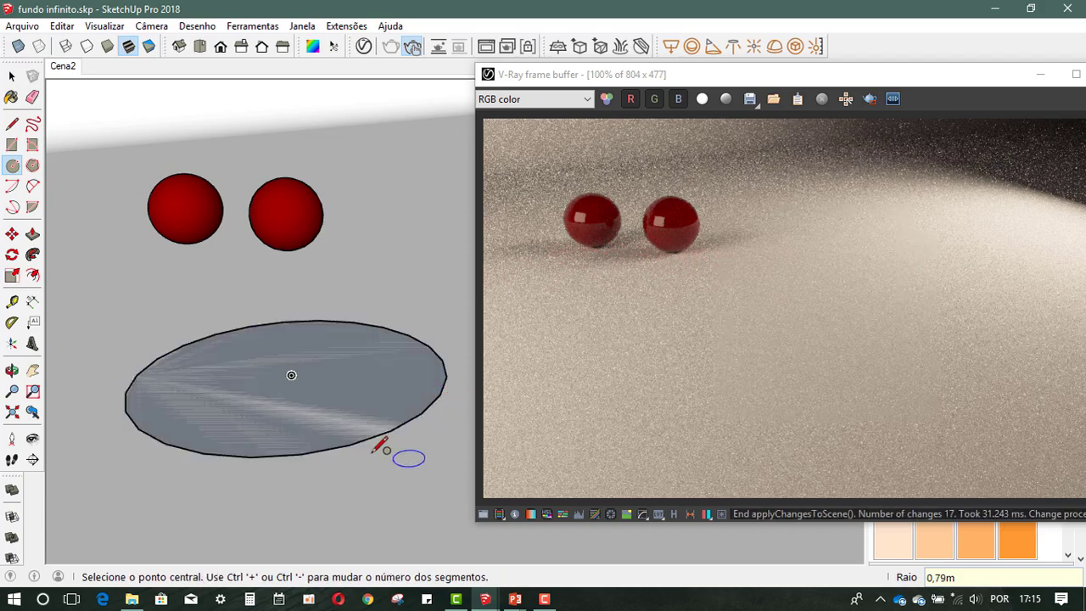
pyautogui.moveTo(380, 444); pyautogui.dragTo(368, 518, button='middle')
pyautogui.scroll(3, 373, 488)
pyautogui.scroll(1, 370, 492)
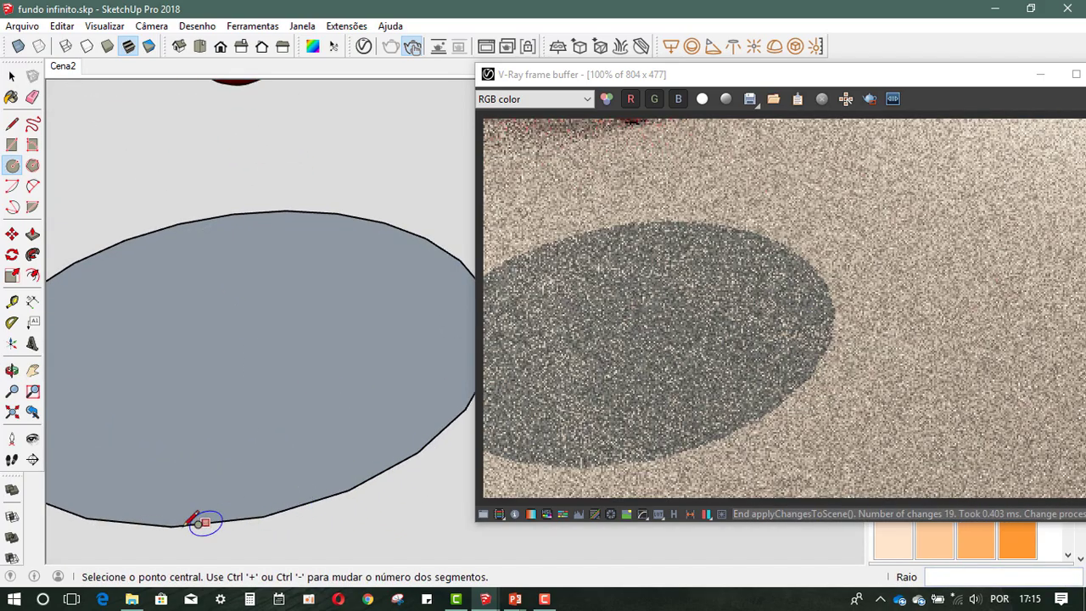
pyautogui.scroll(-3, 216, 475)
pyautogui.scroll(-2, 212, 381)
pyautogui.scroll(-1, 204, 346)
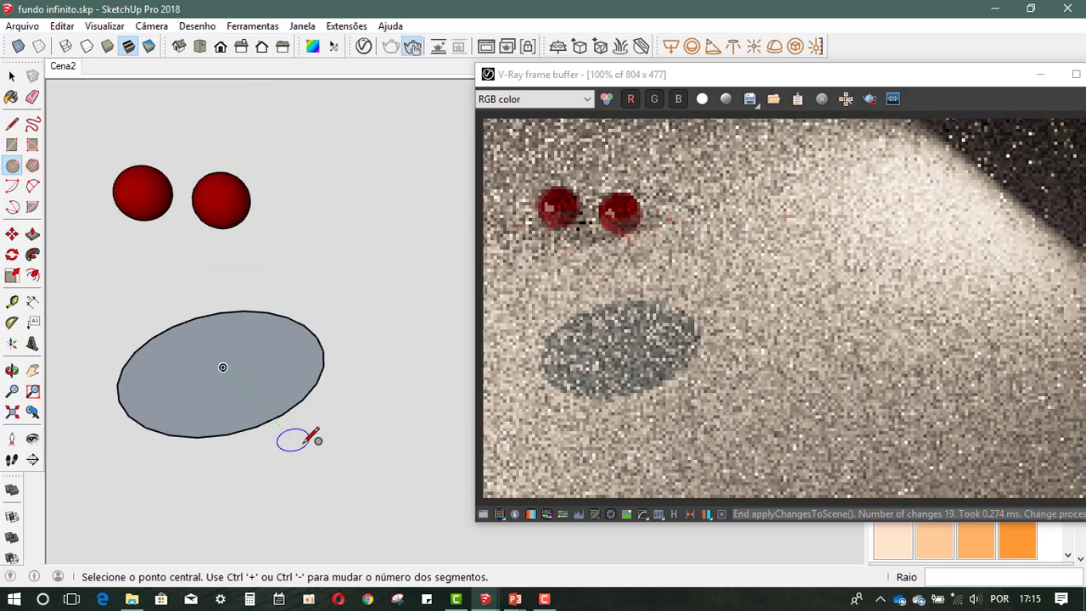
pyautogui.moveTo(308, 446); pyautogui.dragTo(279, 432, button='middle')
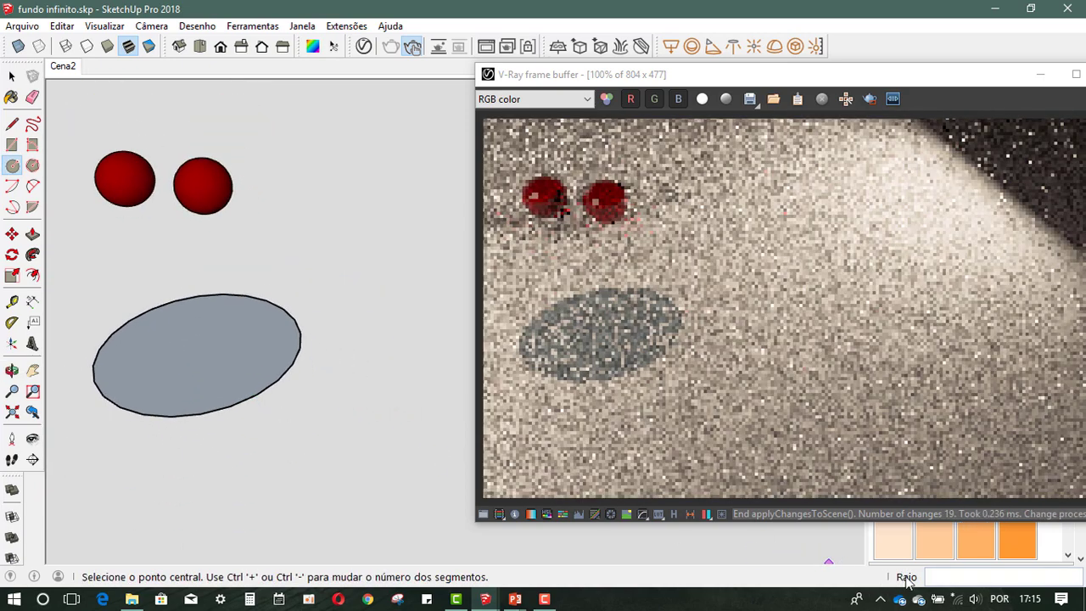
# Draw a second, larger 50-sided circle on the floor beside the first
pyautogui.click(10, 167)
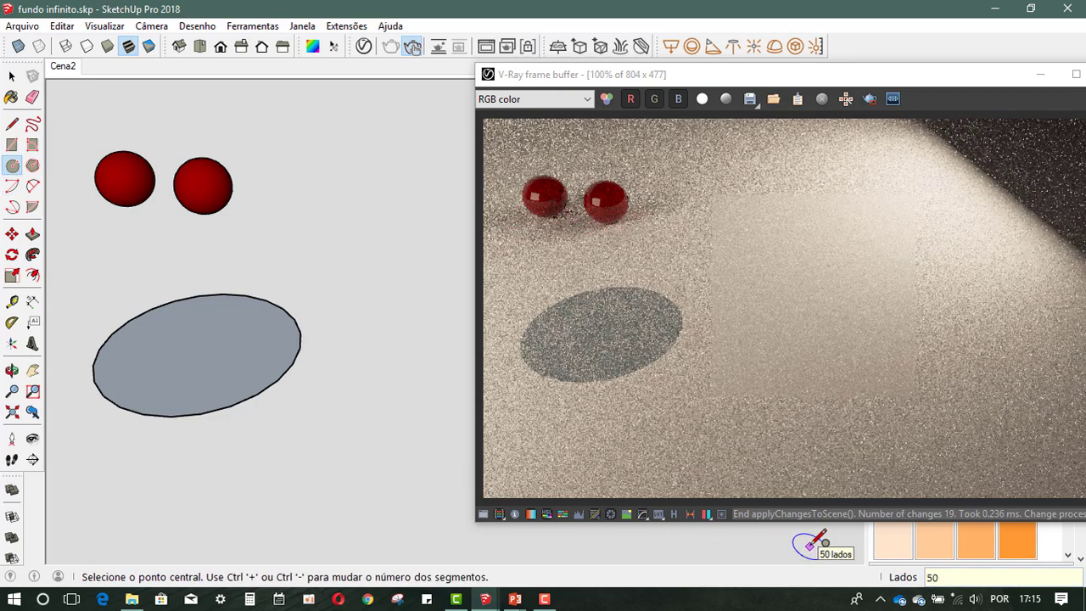
pyautogui.click(415, 458)
pyautogui.click(298, 405)
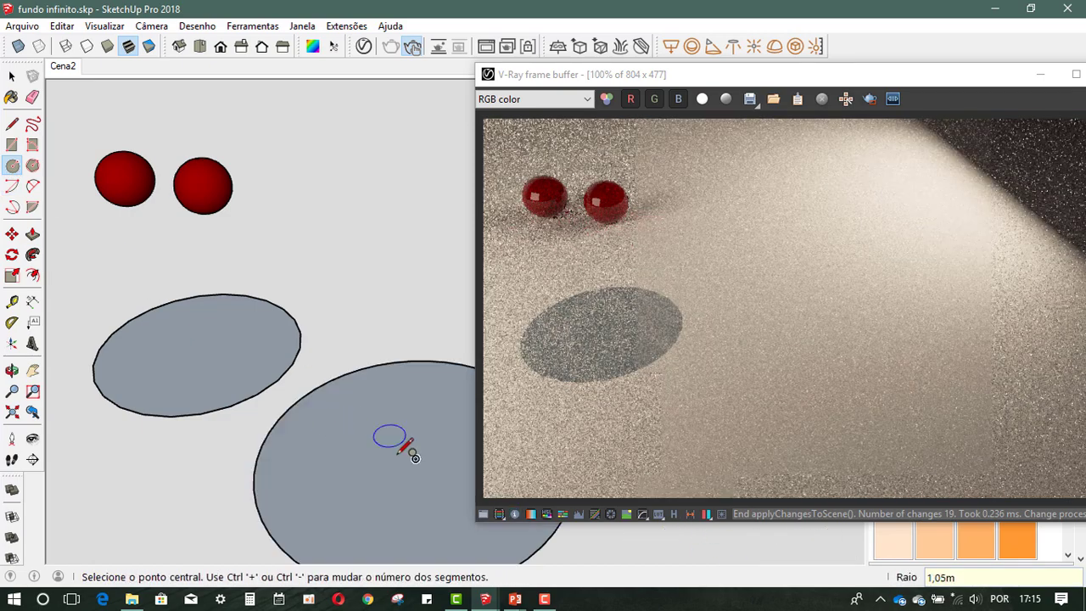
pyautogui.moveTo(254, 484)
pyautogui.mouseDown(button='middle')
pyautogui.moveTo(419, 529)
pyautogui.moveTo(402, 526)
pyautogui.moveTo(356, 419)
pyautogui.mouseUp(button='middle')
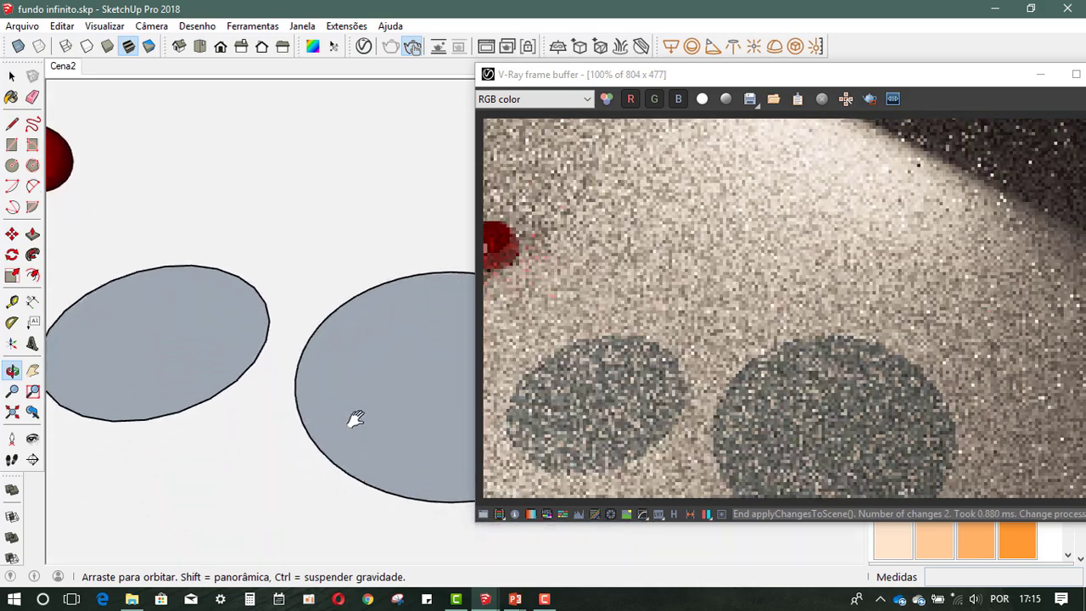
pyautogui.scroll(2, 305, 420)
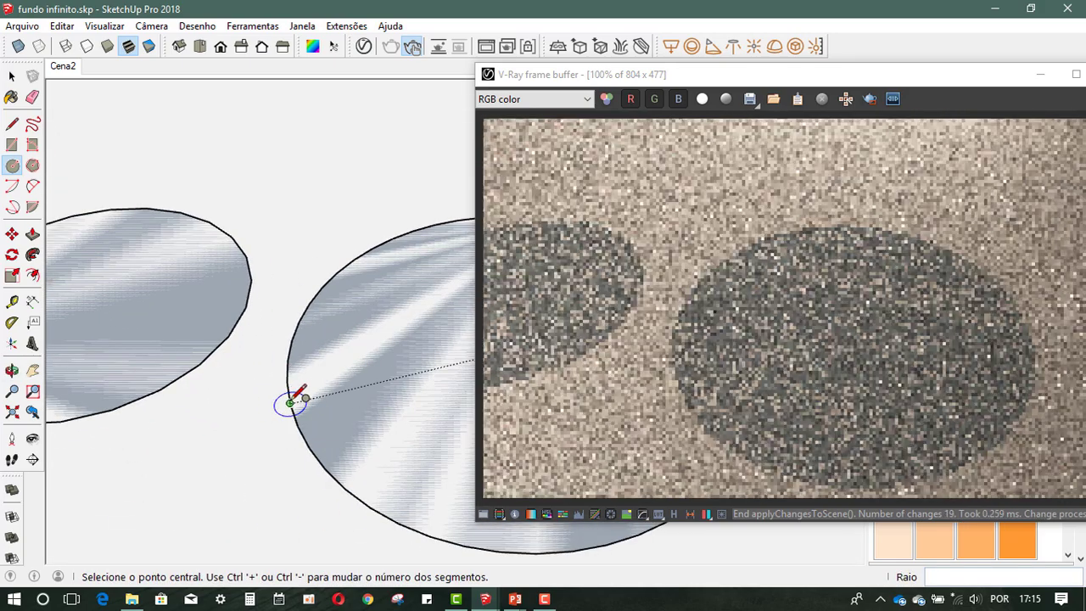
# Return to the Select tool and move the V-Ray render window lower
pyautogui.press('space')
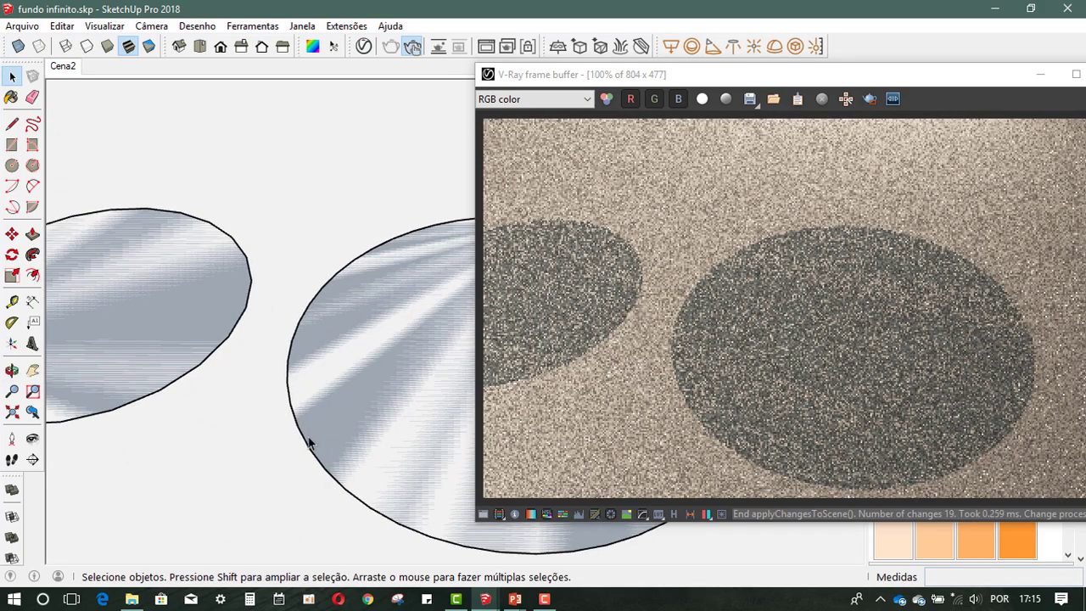
pyautogui.scroll(-3, 371, 501)
pyautogui.scroll(-2, 371, 496)
pyautogui.moveTo(371, 494)
pyautogui.mouseDown(button='middle')
pyautogui.moveTo(279, 430)
pyautogui.moveTo(371, 492)
pyautogui.moveTo(322, 484)
pyautogui.moveTo(373, 438)
pyautogui.mouseUp(button='middle')
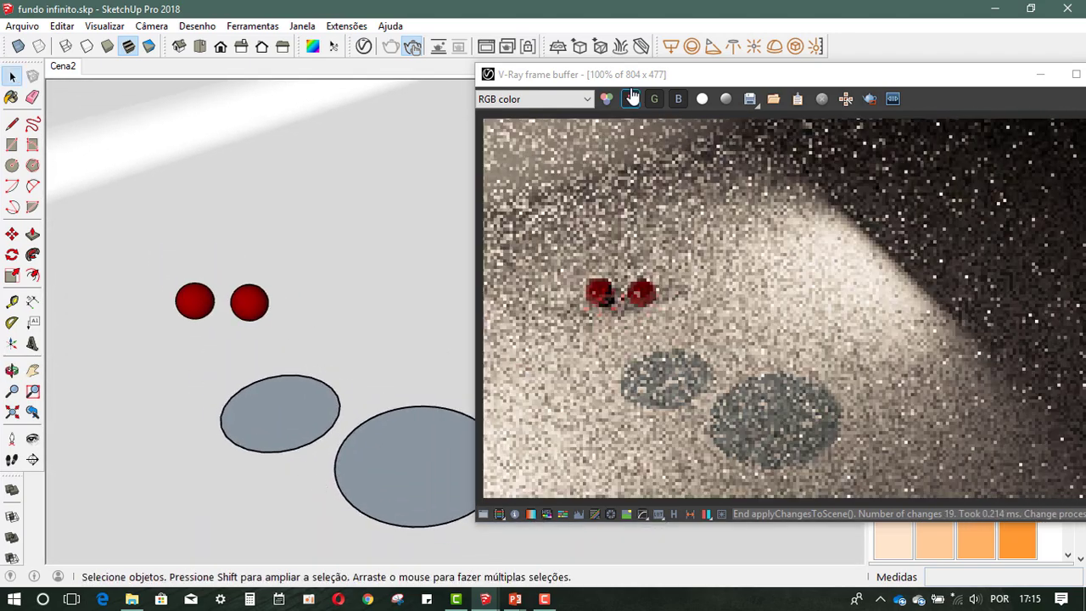
pyautogui.moveTo(632, 93)
pyautogui.mouseDown()
pyautogui.moveTo(559, 196)
pyautogui.moveTo(506, 205)
pyautogui.moveTo(446, 292)
pyautogui.moveTo(379, 353)
pyautogui.mouseUp()
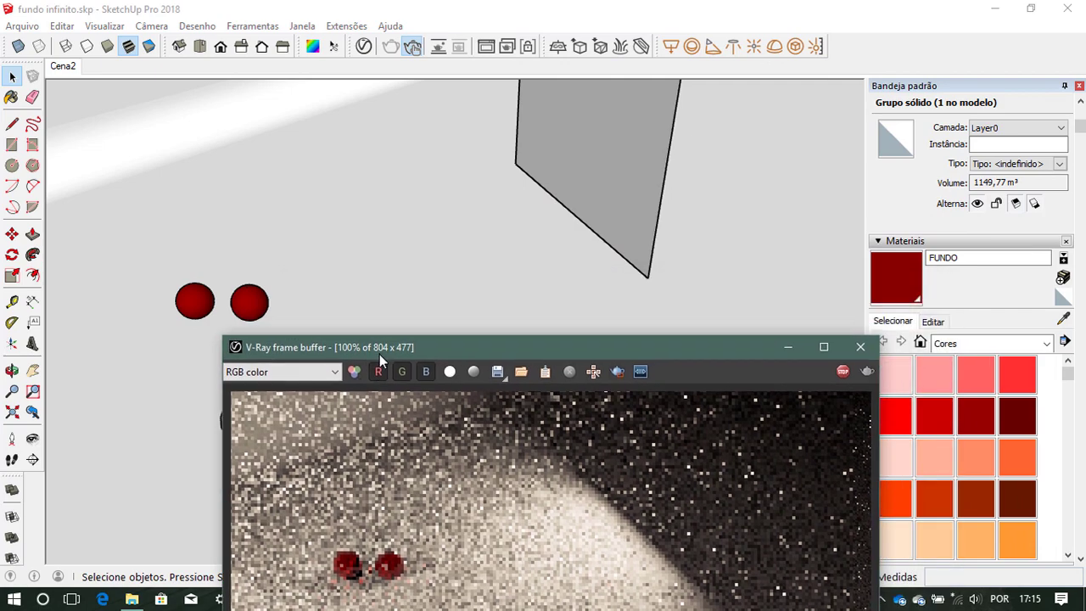
# Hide the V-Ray frame buffer and bring the view closer to the spheres
pyautogui.click(787, 347)
pyautogui.scroll(3, 169, 293)
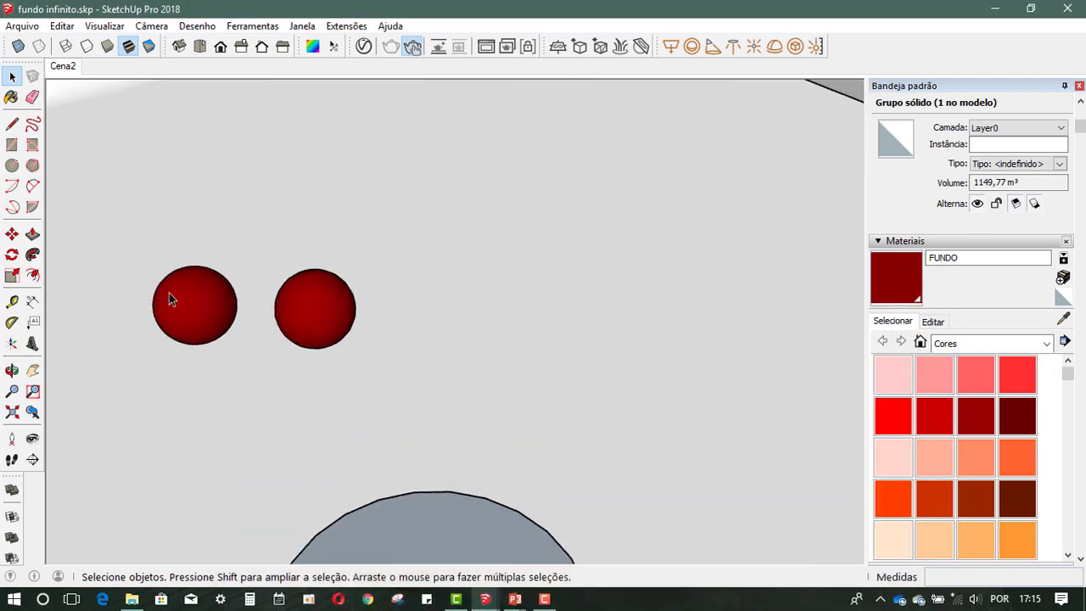
pyautogui.scroll(3, 169, 298)
pyautogui.moveTo(167, 308)
pyautogui.mouseDown(button='middle')
pyautogui.moveTo(167, 322)
pyautogui.moveTo(221, 303)
pyautogui.moveTo(301, 188)
pyautogui.mouseUp(button='middle')
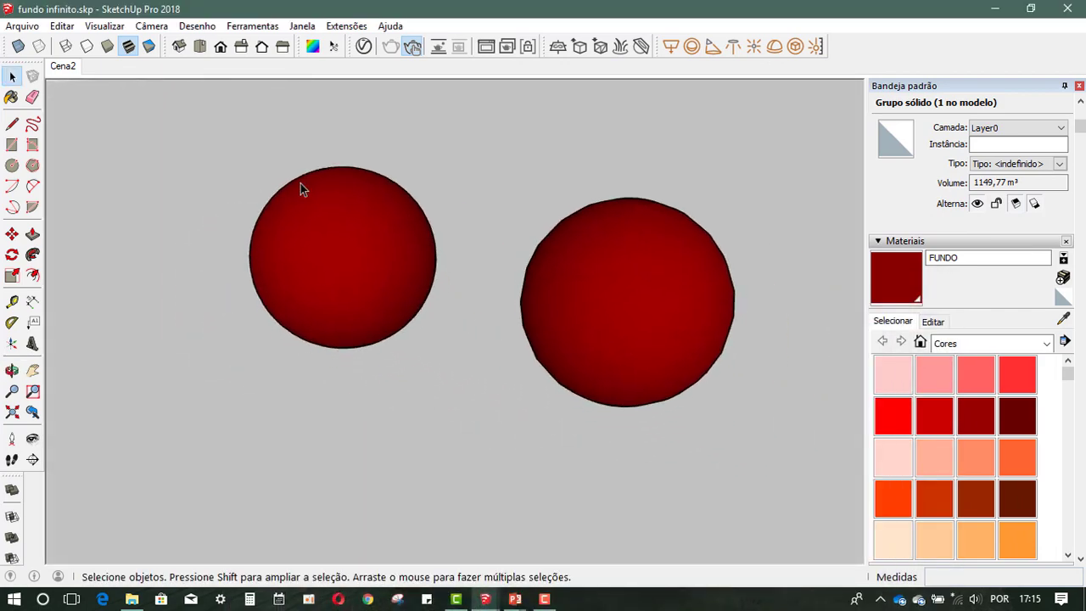
# Select all geometry in each sphere group to compare entity counts (864 vs 3850)
pyautogui.click(646, 268)
pyautogui.doubleClick(625, 253)
pyautogui.tripleClick(625, 253)
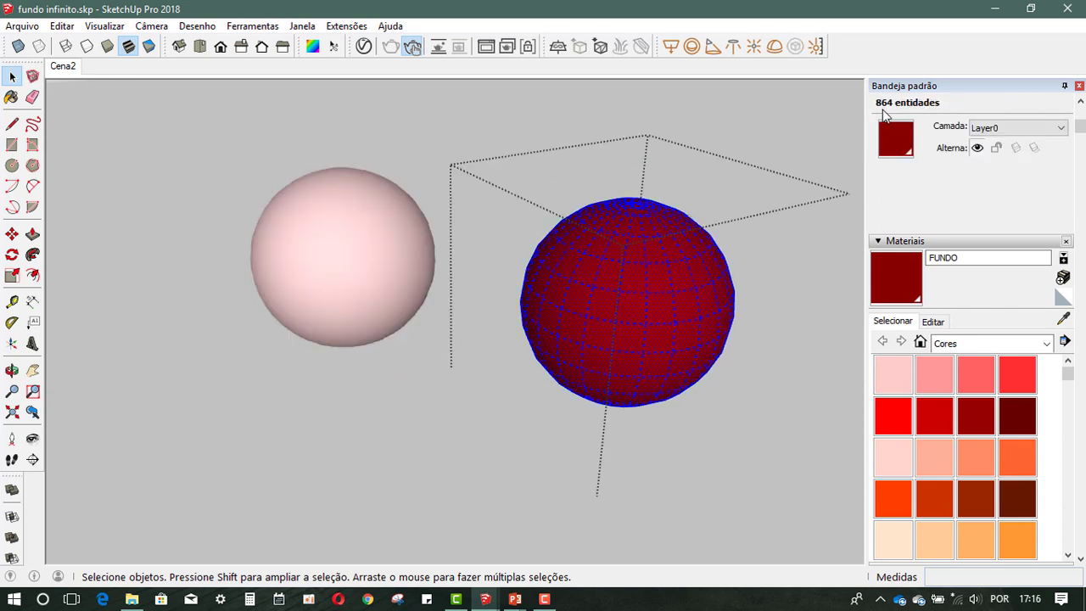
pyautogui.doubleClick(346, 265)
pyautogui.tripleClick(346, 264)
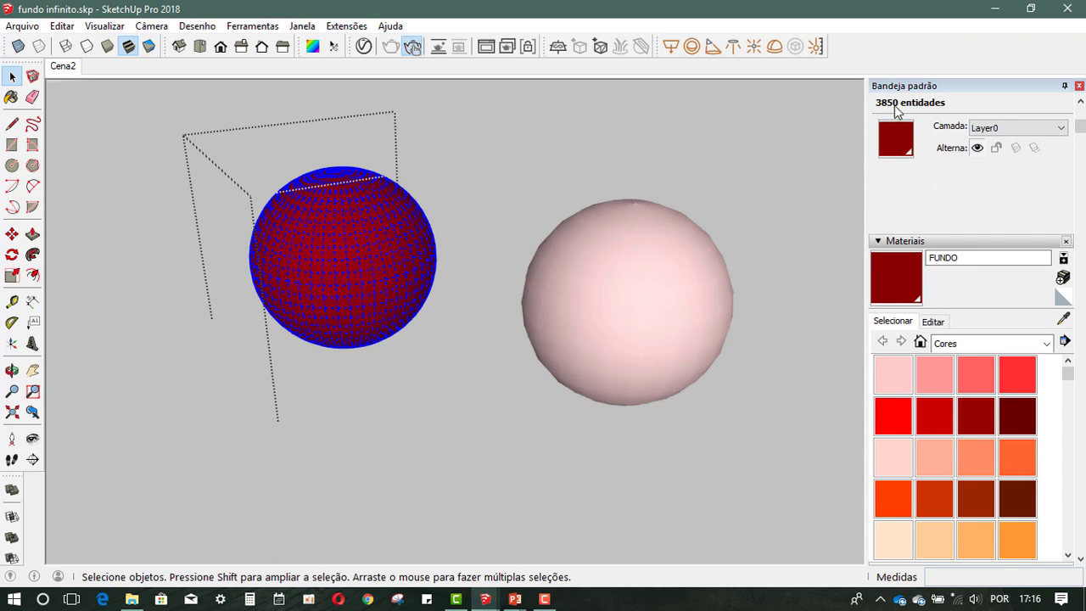
pyautogui.click(738, 138)
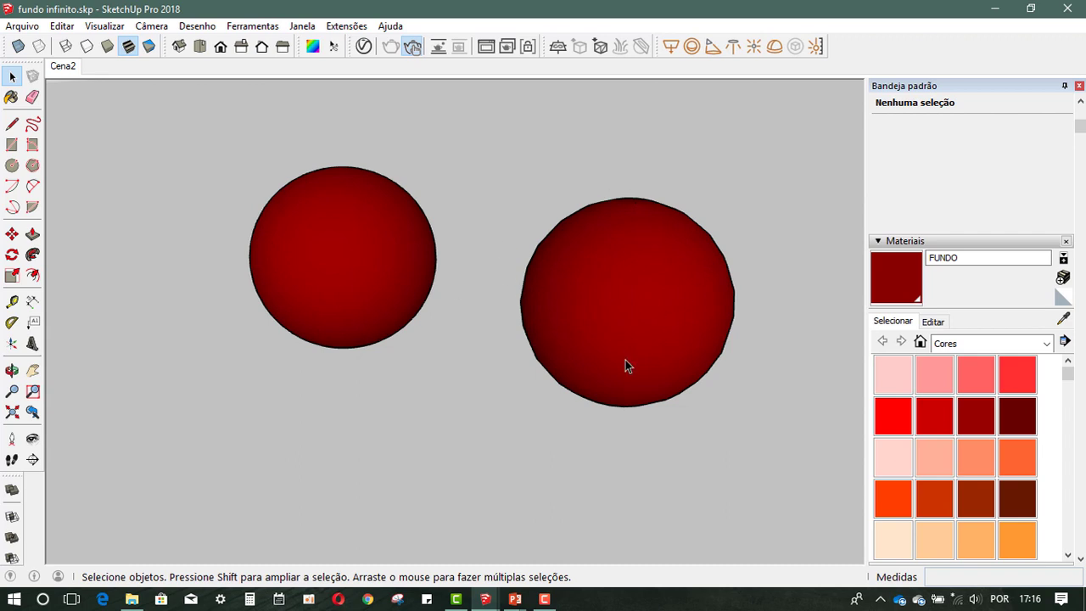
# Select and delete the 24-sided and 50-sided circles on the floor
pyautogui.scroll(-1, 329, 229)
pyautogui.scroll(-2, 329, 229)
pyautogui.scroll(-2, 325, 231)
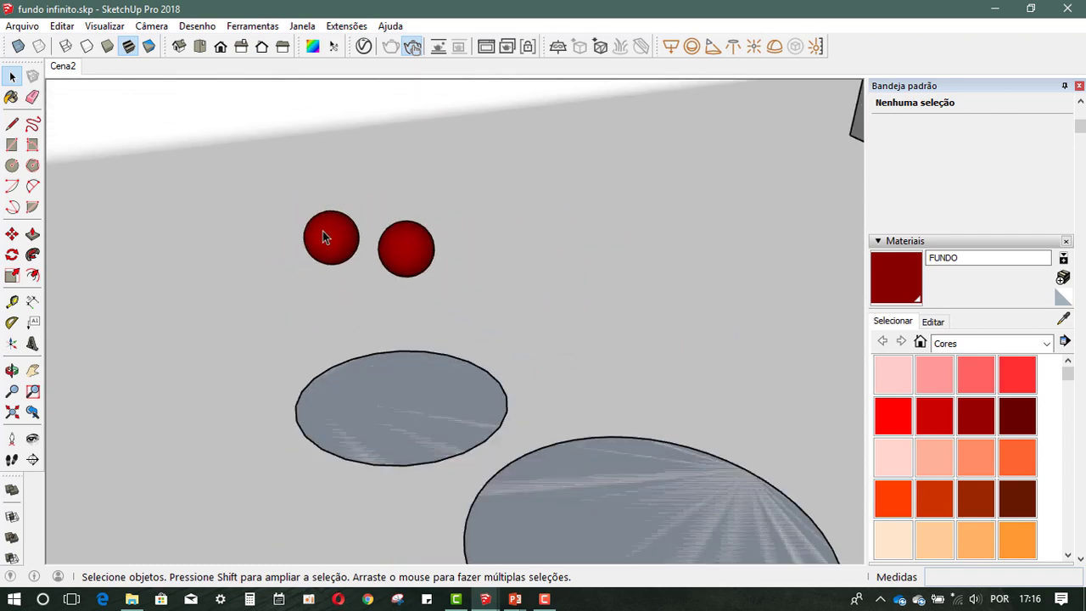
pyautogui.scroll(-1, 322, 231)
pyautogui.doubleClick(353, 345)
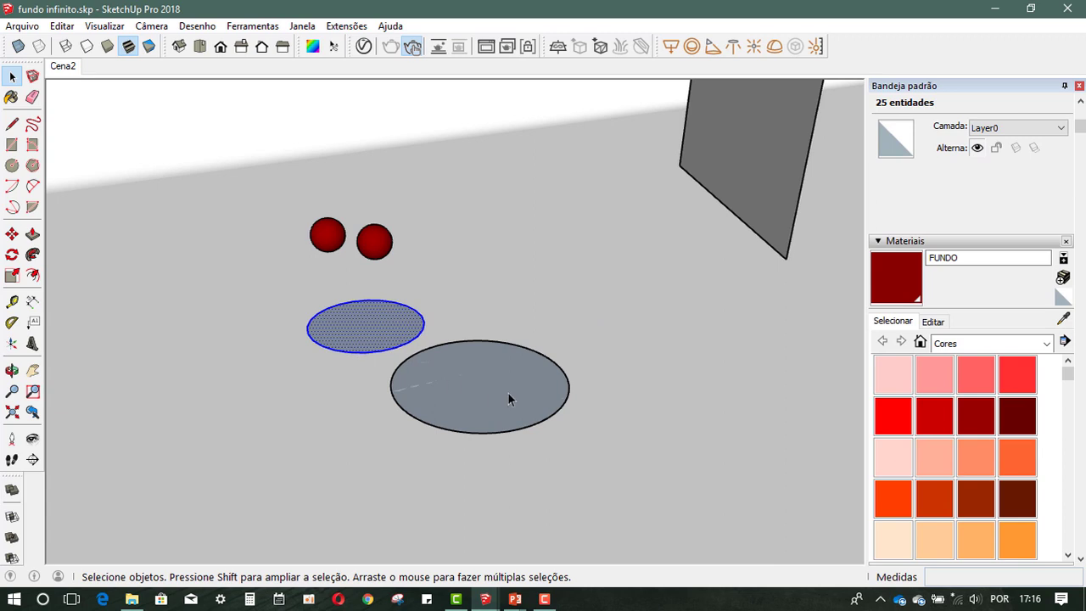
pyautogui.doubleClick(508, 394)
pyautogui.press('Delete')
pyautogui.doubleClick(384, 331)
pyautogui.press('Delete')
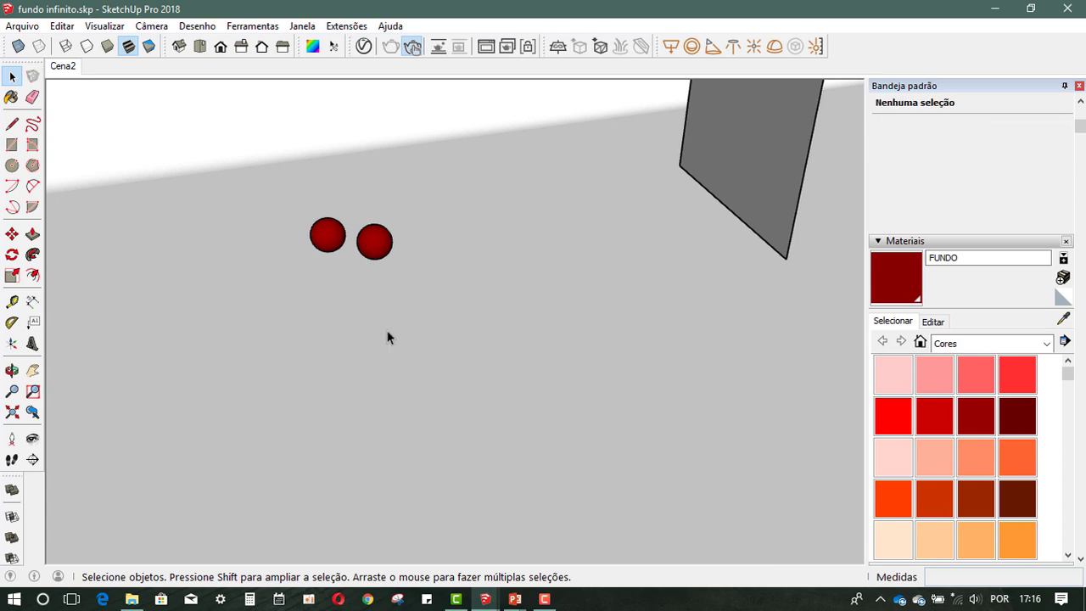
# Orbit and zoom in on the two dark red spheres
pyautogui.moveTo(443, 352)
pyautogui.mouseDown(button='middle')
pyautogui.moveTo(354, 317)
pyautogui.moveTo(461, 358)
pyautogui.mouseUp(button='middle')
pyautogui.scroll(2, 433, 248)
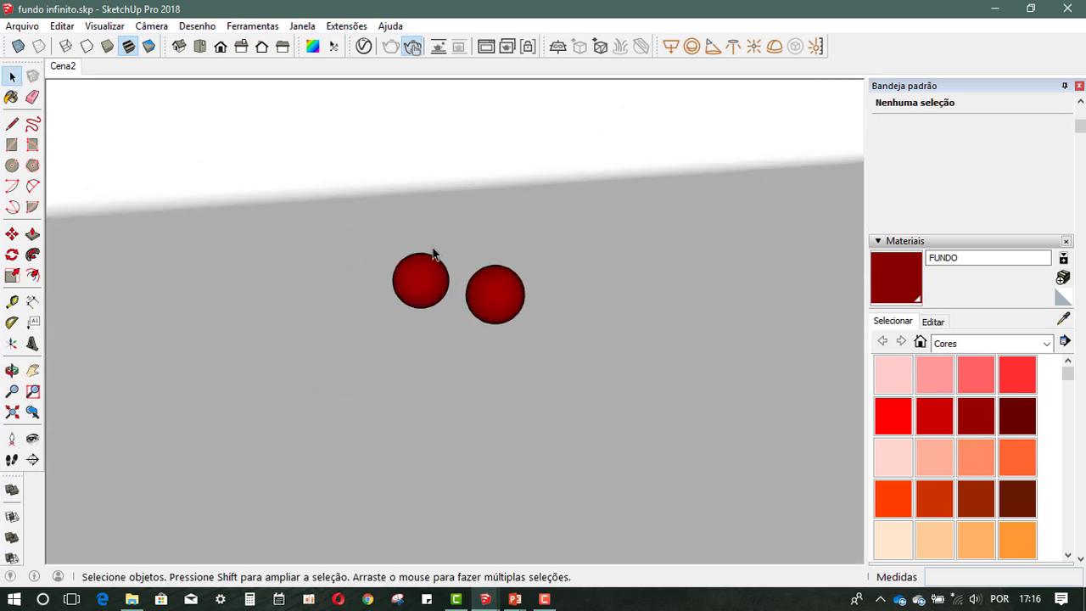
pyautogui.scroll(2, 461, 272)
pyautogui.scroll(2, 424, 280)
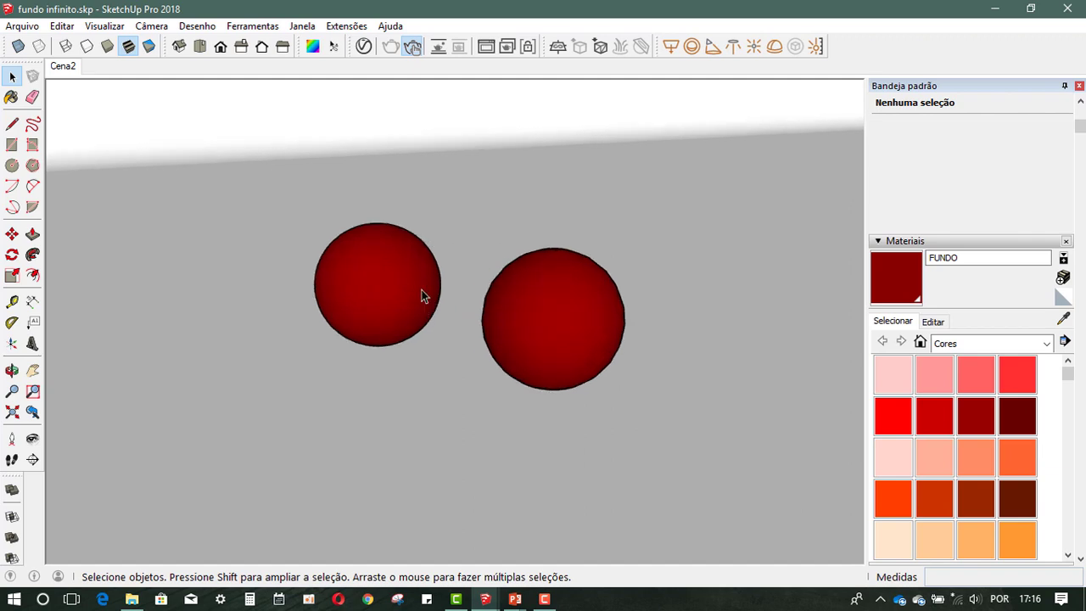
pyautogui.scroll(2, 449, 318)
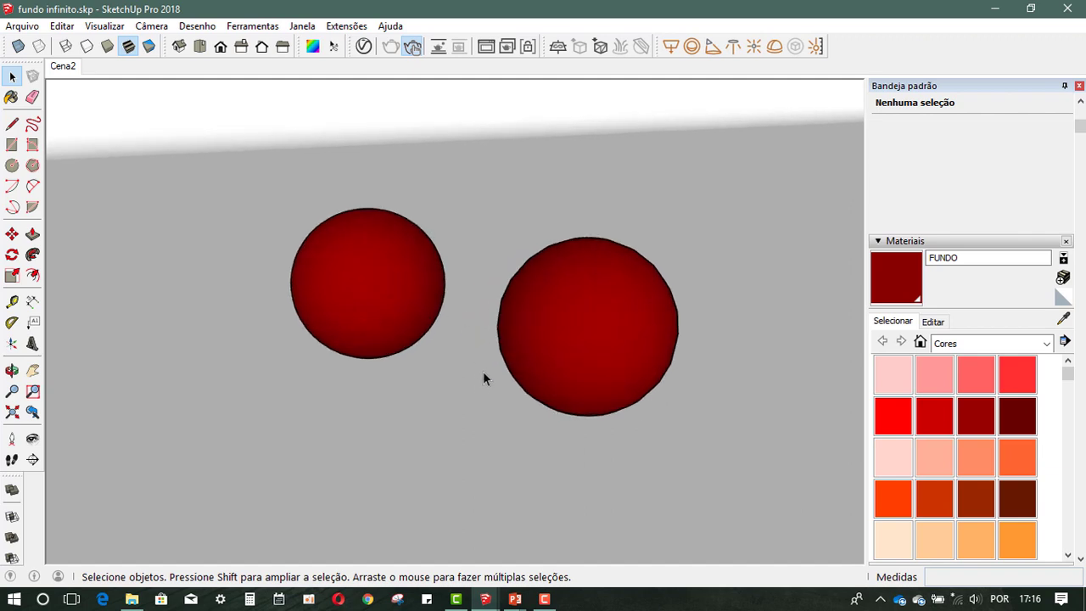
pyautogui.moveTo(482, 370); pyautogui.dragTo(501, 330, button='middle')
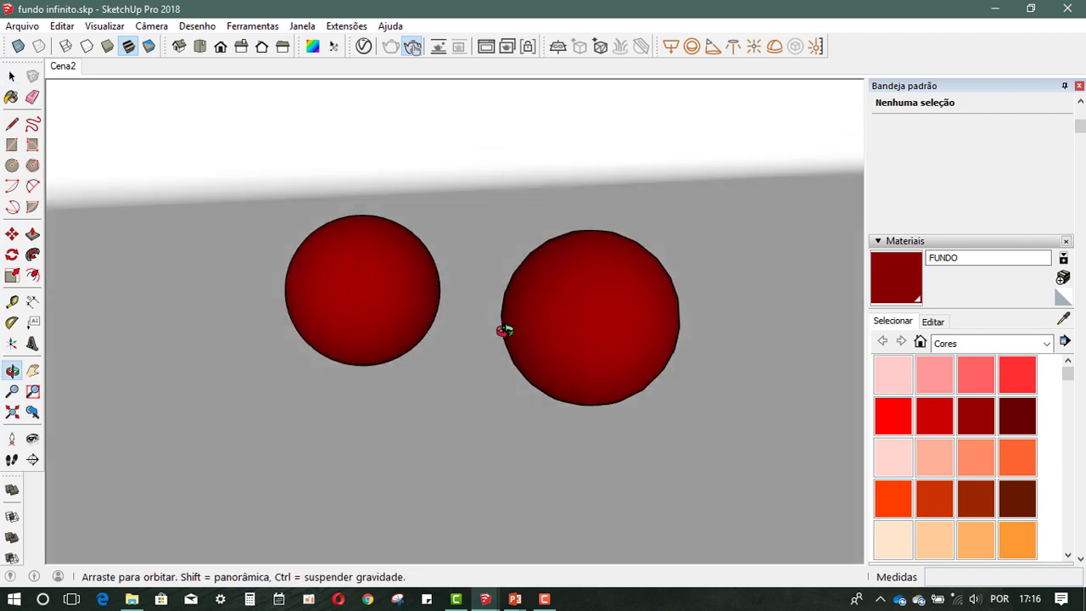
pyautogui.scroll(1, 501, 330)
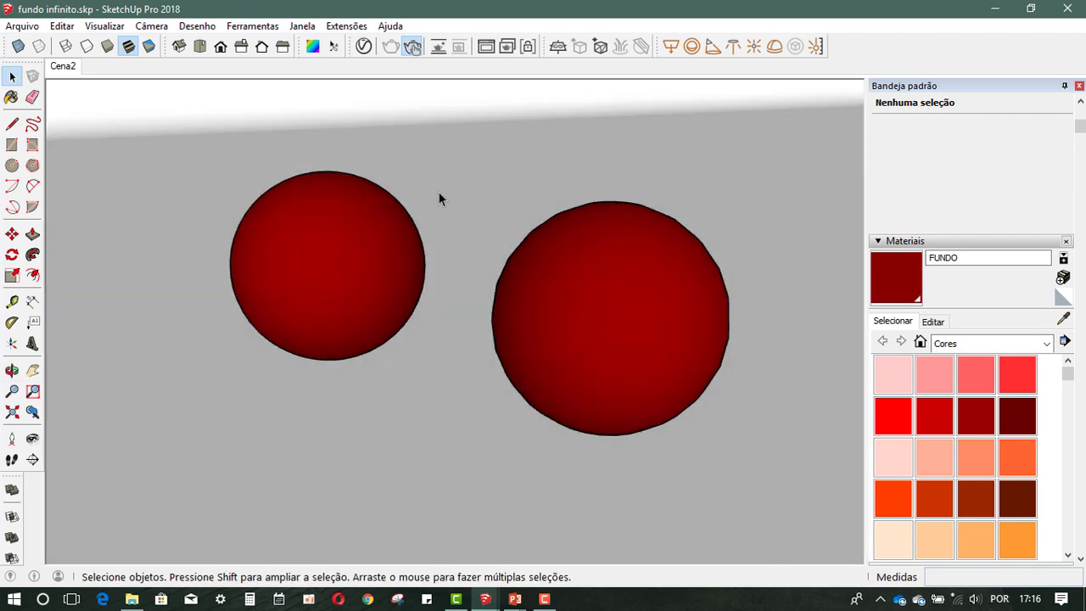